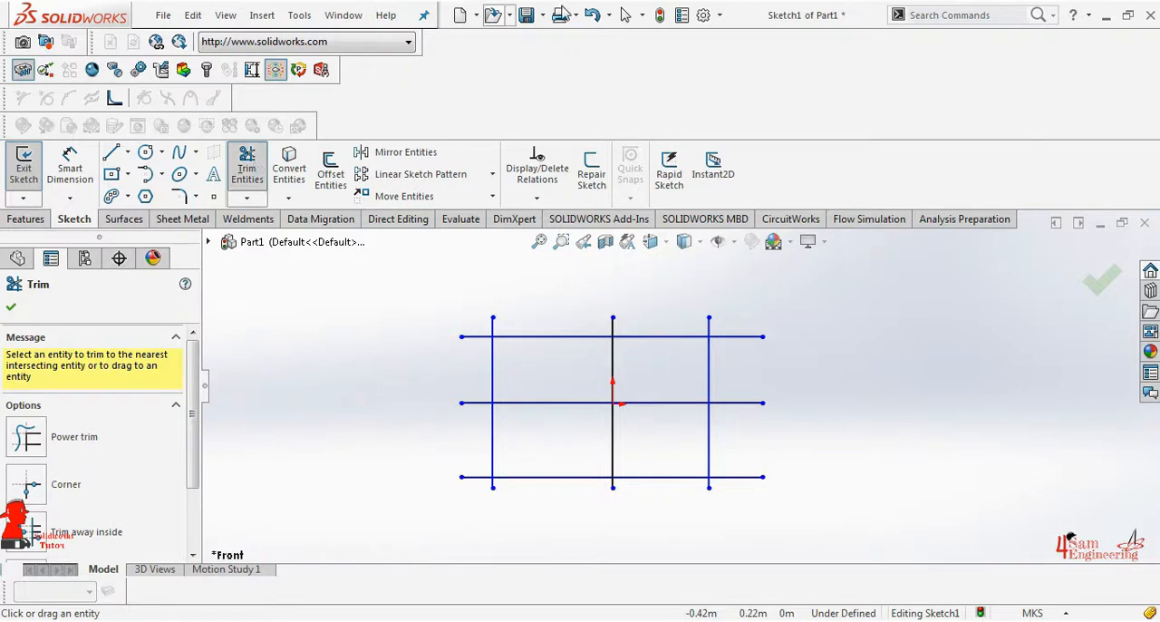
Trim the grid's outermost vertical line on the origin's negative X side and the middle horizontal line to a corner, using the Corner option
{"action": "left_click", "coordinate": [27, 438]}
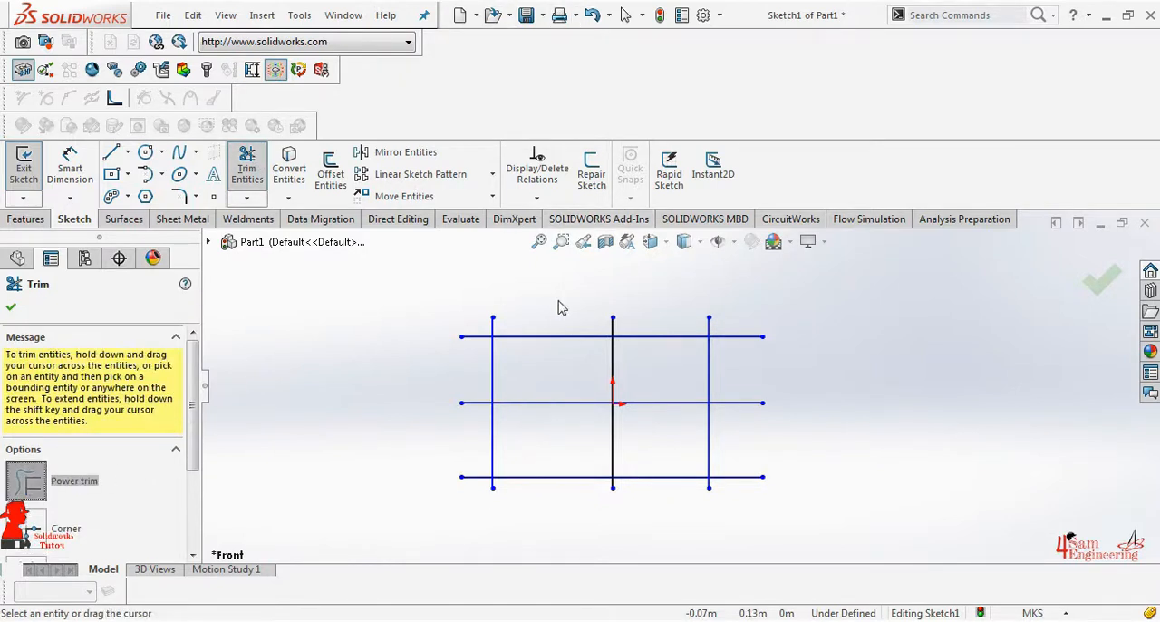
{"action": "scroll", "coordinate": [532, 338], "scroll_direction": "down", "scroll_amount": 1}
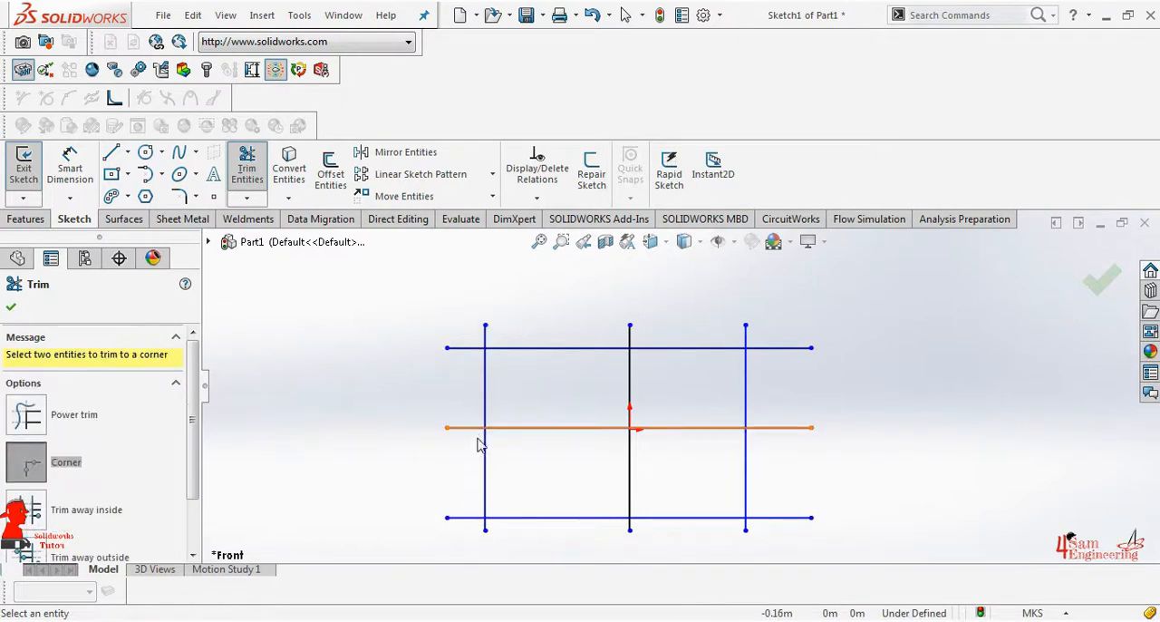
{"action": "left_click", "coordinate": [487, 468]}
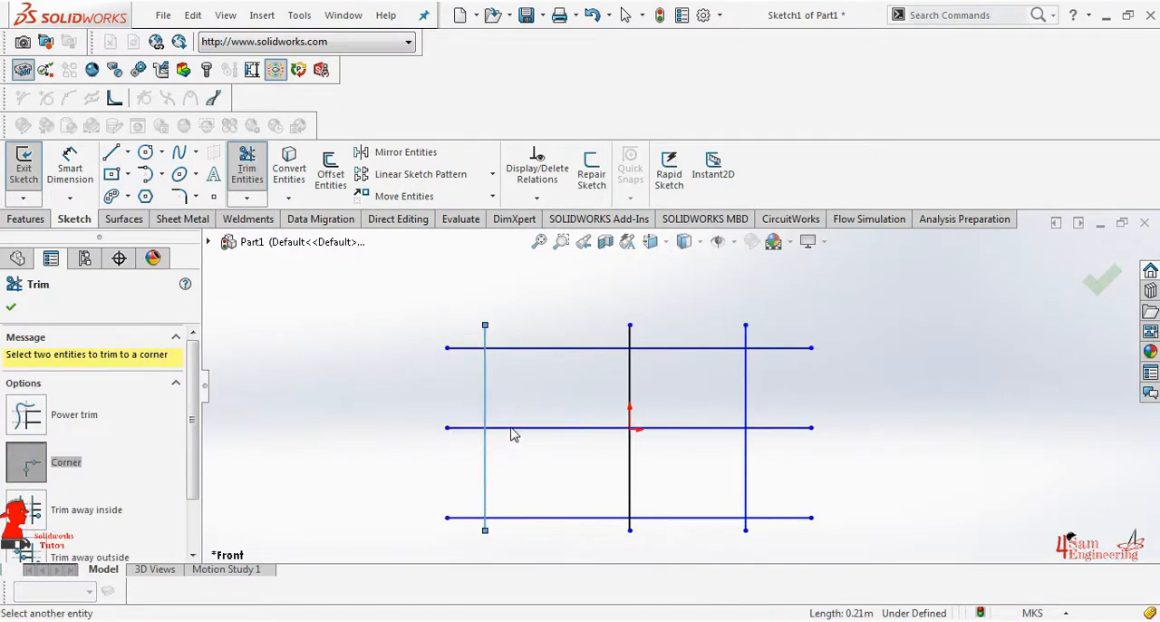
{"action": "left_click", "coordinate": [515, 427]}
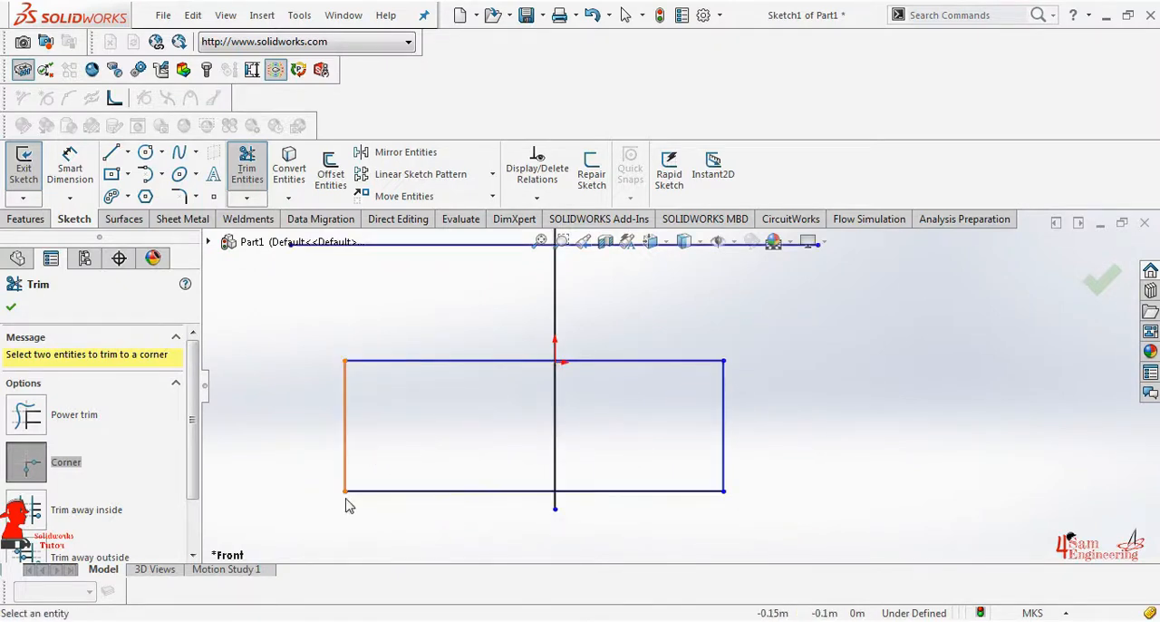
Undo the corner trims to restore the full grid of lines
{"action": "key", "text": "ctrl+z"}
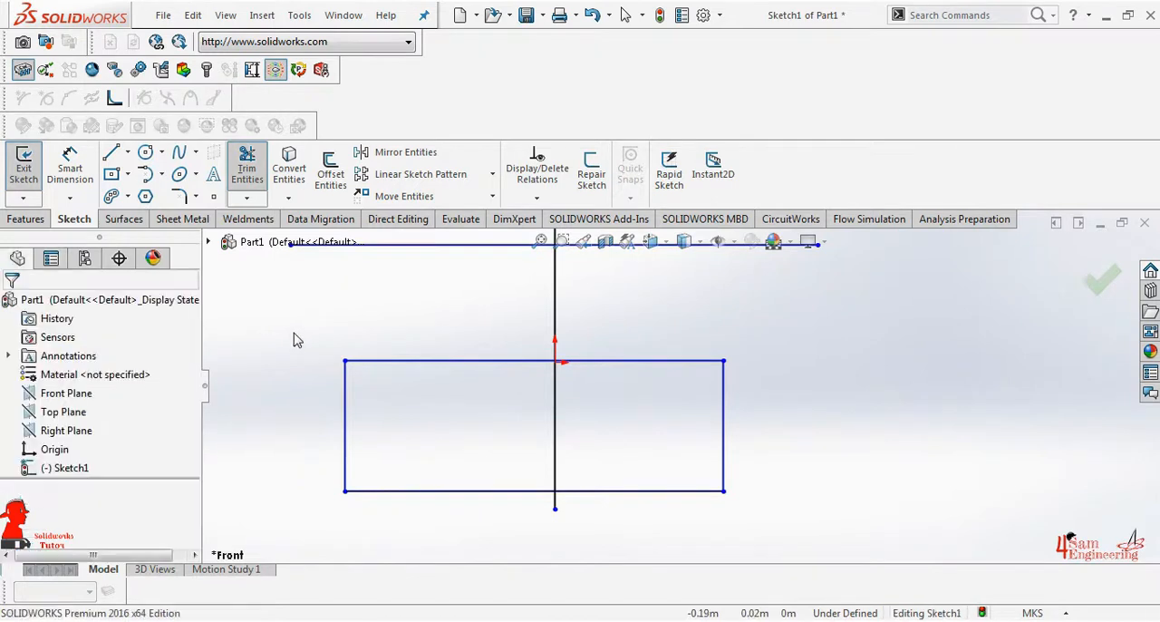
{"action": "key", "text": "ctrl+z"}
{"action": "scroll", "coordinate": [690, 369], "scroll_direction": "up", "scroll_amount": 2}
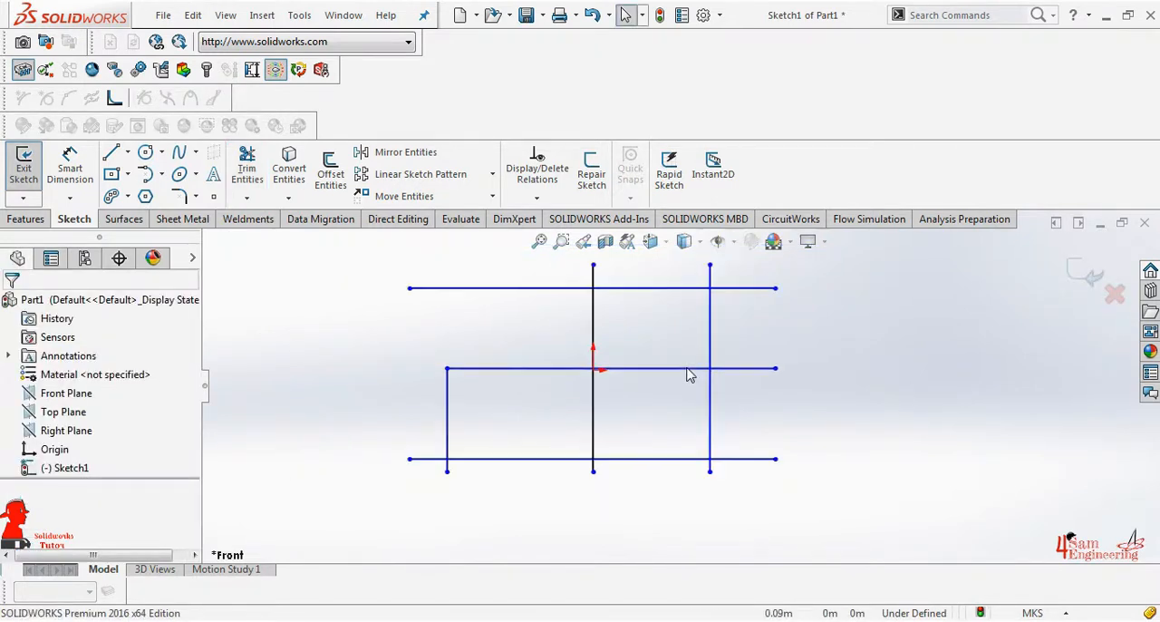
{"action": "key", "text": "ctrl+z"}
{"action": "scroll", "coordinate": [660, 321], "scroll_direction": "up", "scroll_amount": 1}
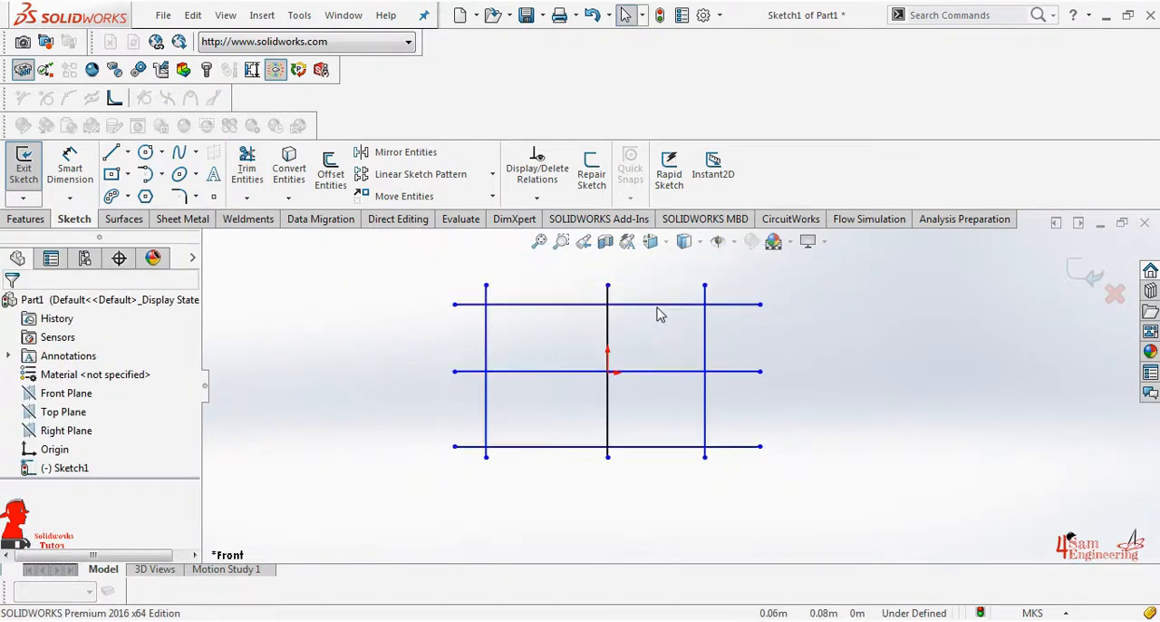
{"action": "scroll", "coordinate": [671, 299], "scroll_direction": "down", "scroll_amount": 1}
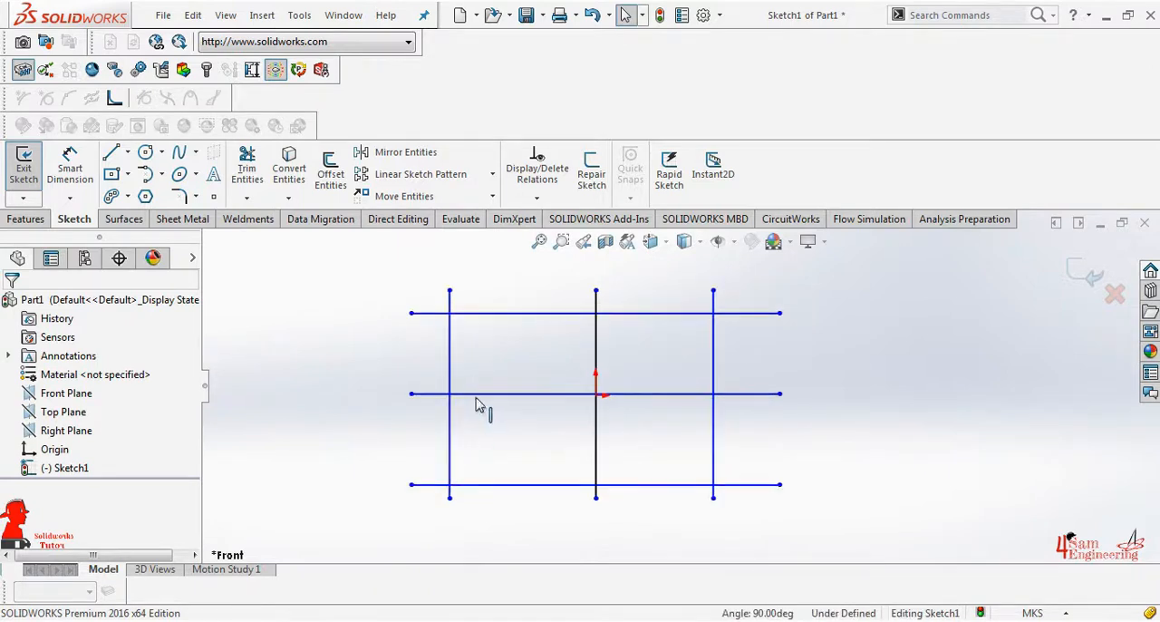
Using Trim away inside, remove the right vertical line's portion between the middle and bottom horizontal lines
{"action": "left_click", "coordinate": [258, 182]}
{"action": "scroll", "coordinate": [135, 491], "scroll_direction": "down", "scroll_amount": 1}
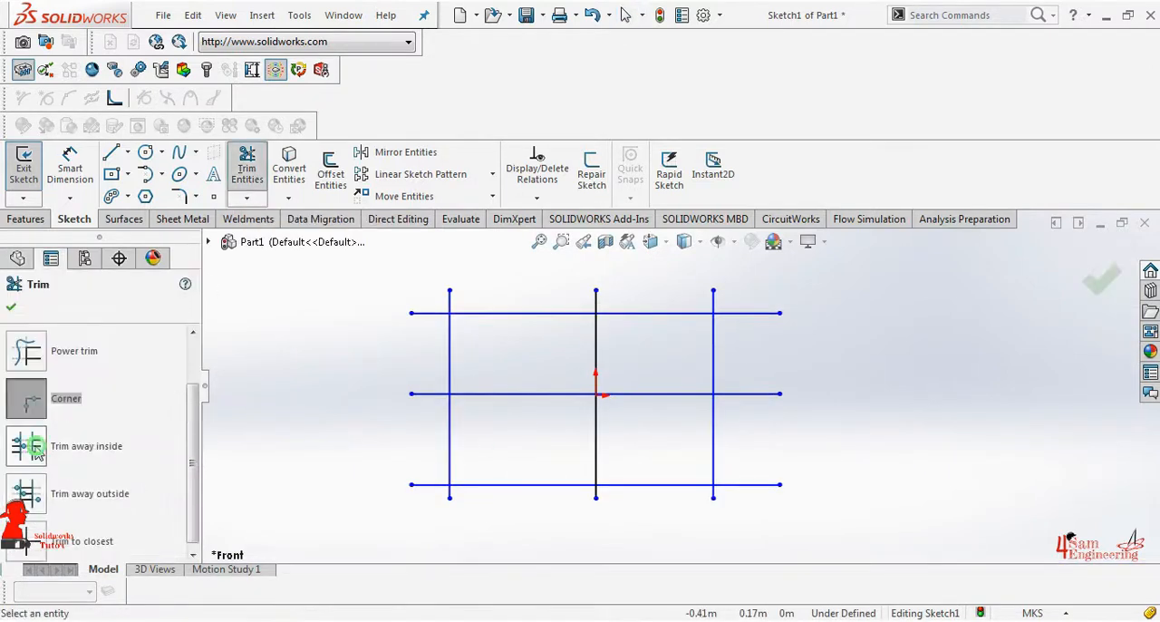
{"action": "left_click", "coordinate": [30, 447]}
{"action": "scroll", "coordinate": [648, 463], "scroll_direction": "down", "scroll_amount": 1}
{"action": "scroll", "coordinate": [661, 479], "scroll_direction": "up", "scroll_amount": 1}
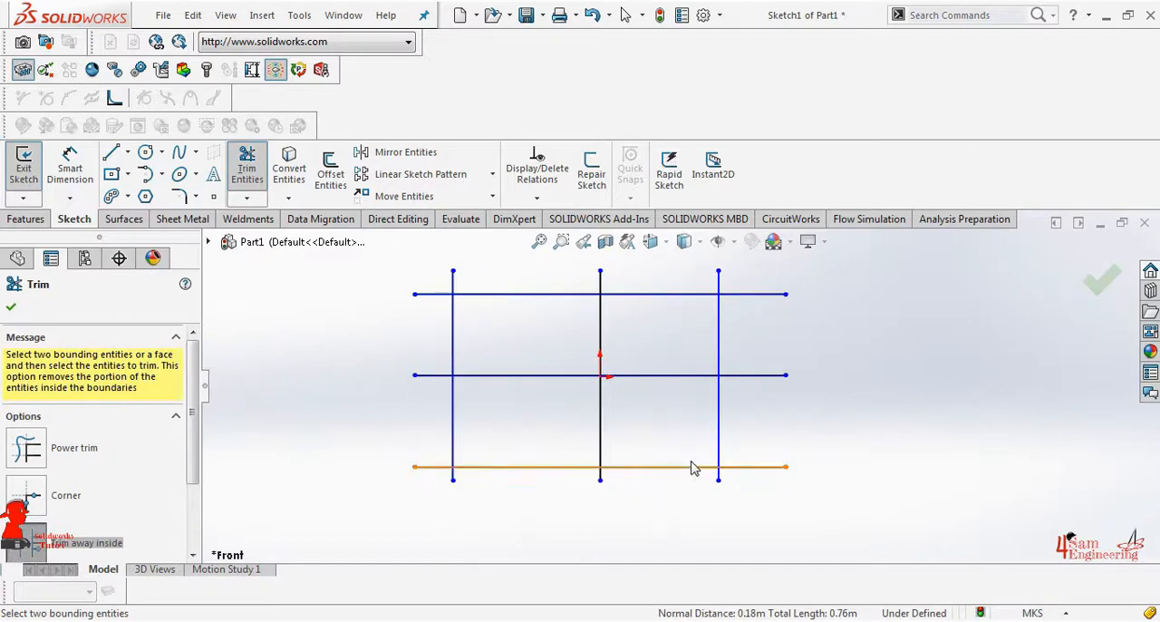
{"action": "left_click", "coordinate": [695, 468]}
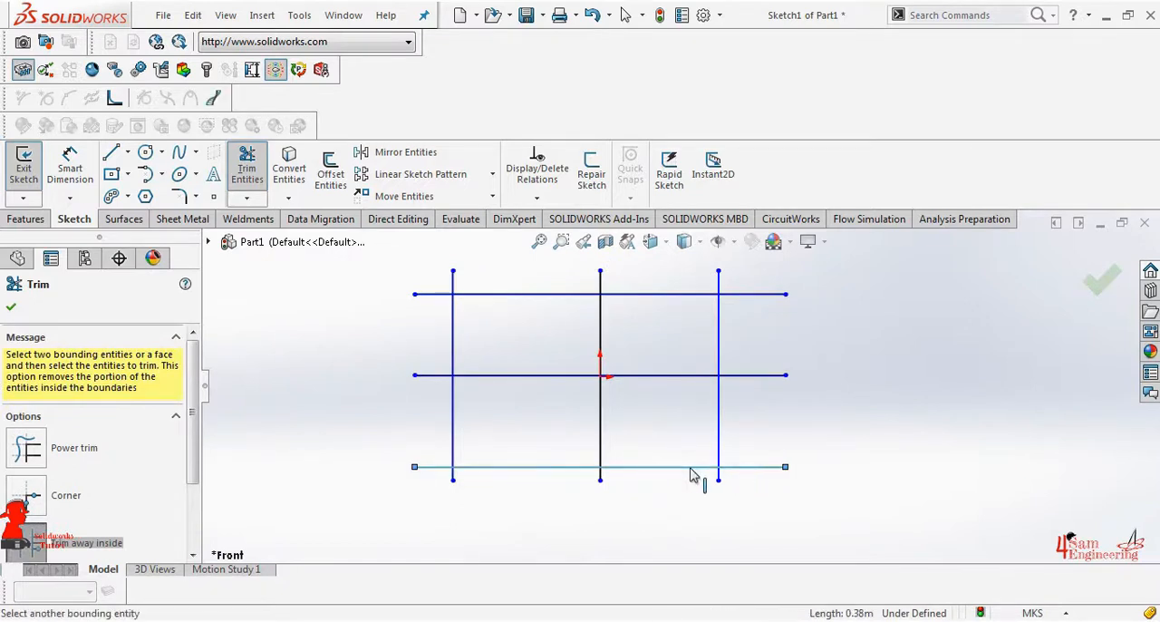
{"action": "left_click", "coordinate": [759, 384]}
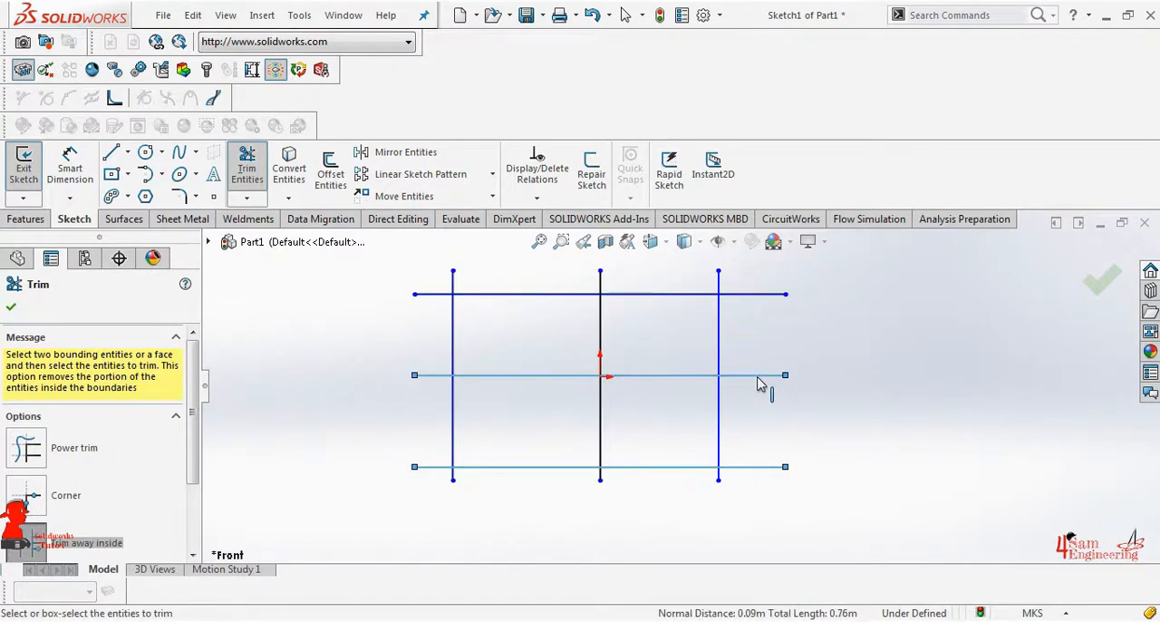
{"action": "left_click", "coordinate": [723, 426]}
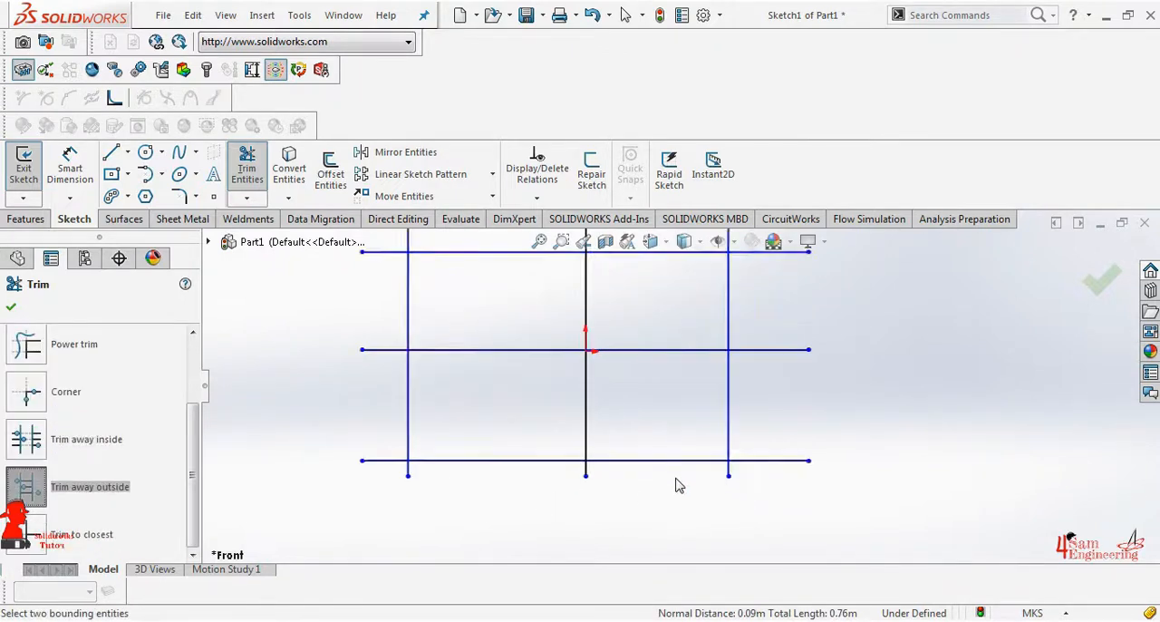
Using Trim away outside, trim the center vertical line beyond the top and bottom horizontal lines
{"action": "scroll", "coordinate": [679, 482], "scroll_direction": "up", "scroll_amount": 2}
{"action": "left_click", "coordinate": [650, 435]}
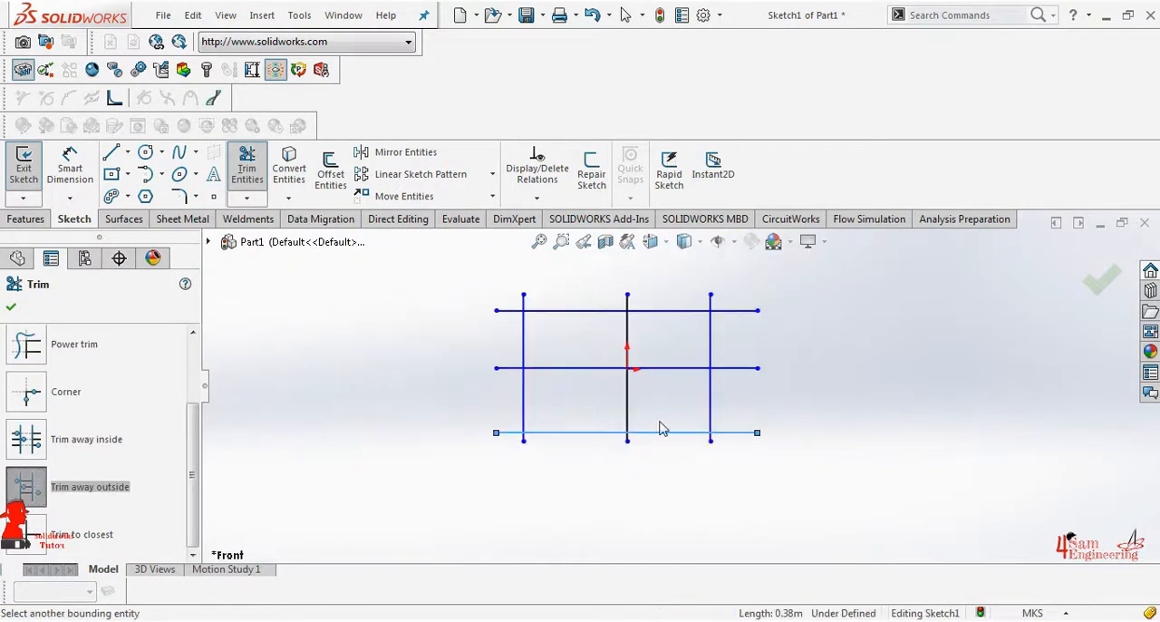
{"action": "left_click", "coordinate": [652, 315]}
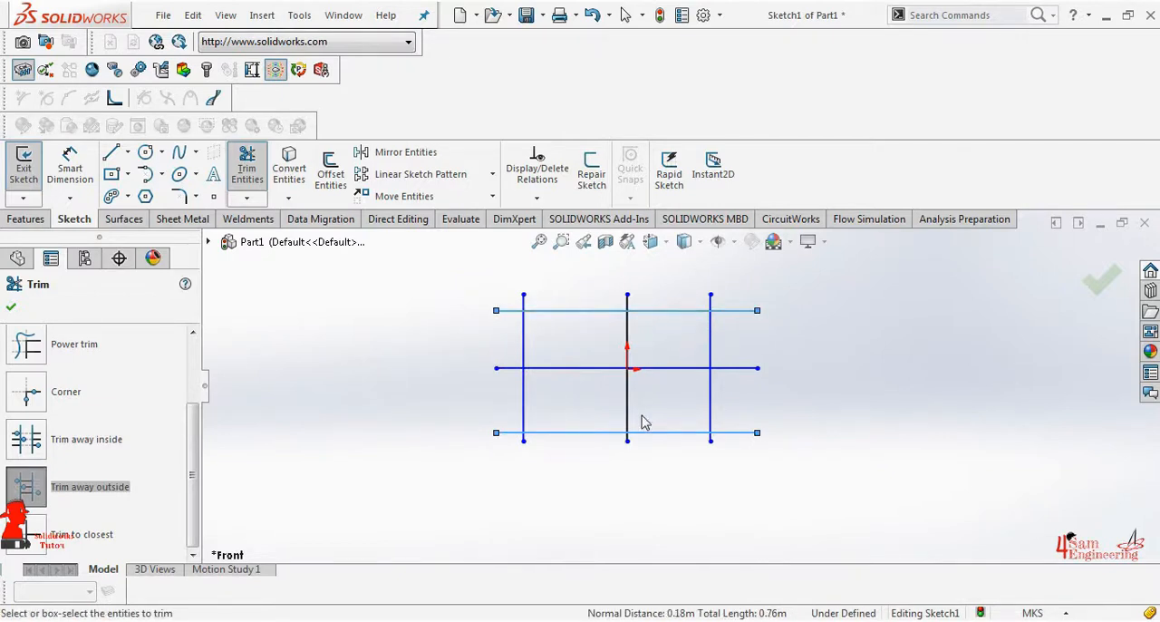
{"action": "left_click", "coordinate": [628, 408]}
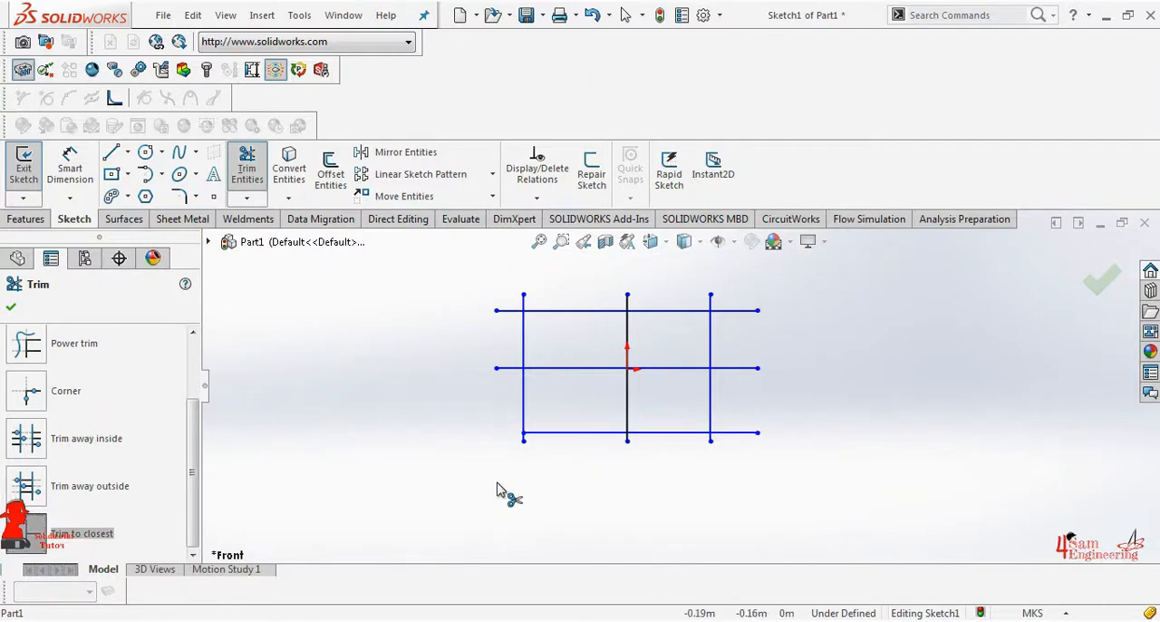
Using Trim to closest, remove the middle line's segment left of the origin, the outer and bottom lines' right ends, and the center line's upper segment
{"action": "left_click", "coordinate": [594, 369]}
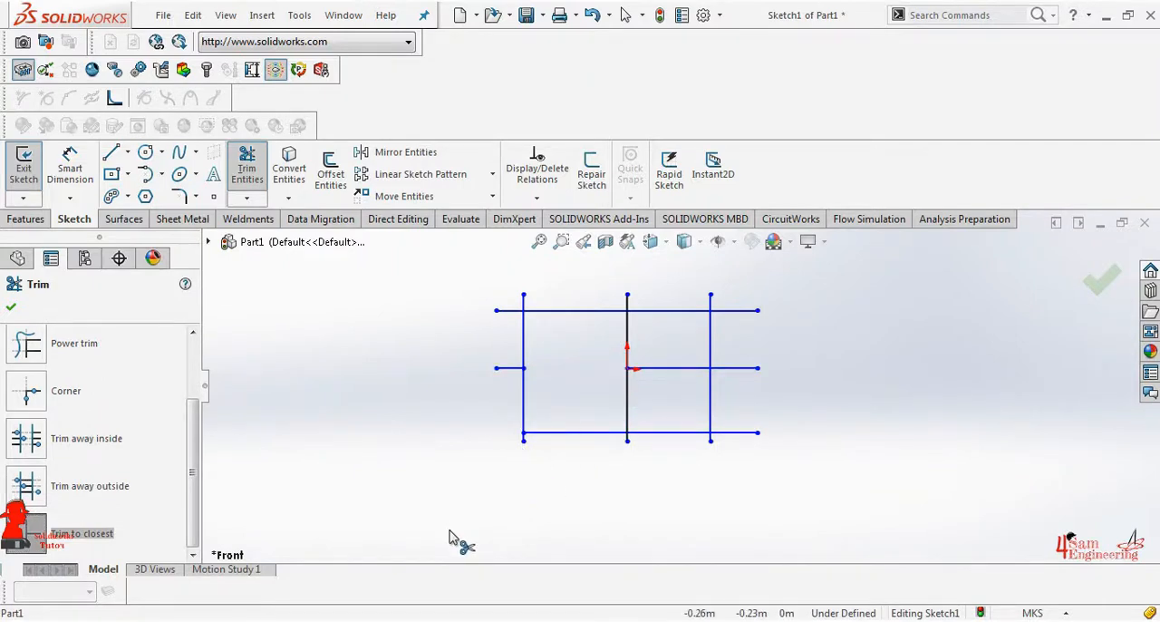
{"action": "left_click", "coordinate": [737, 311]}
{"action": "left_click", "coordinate": [734, 434]}
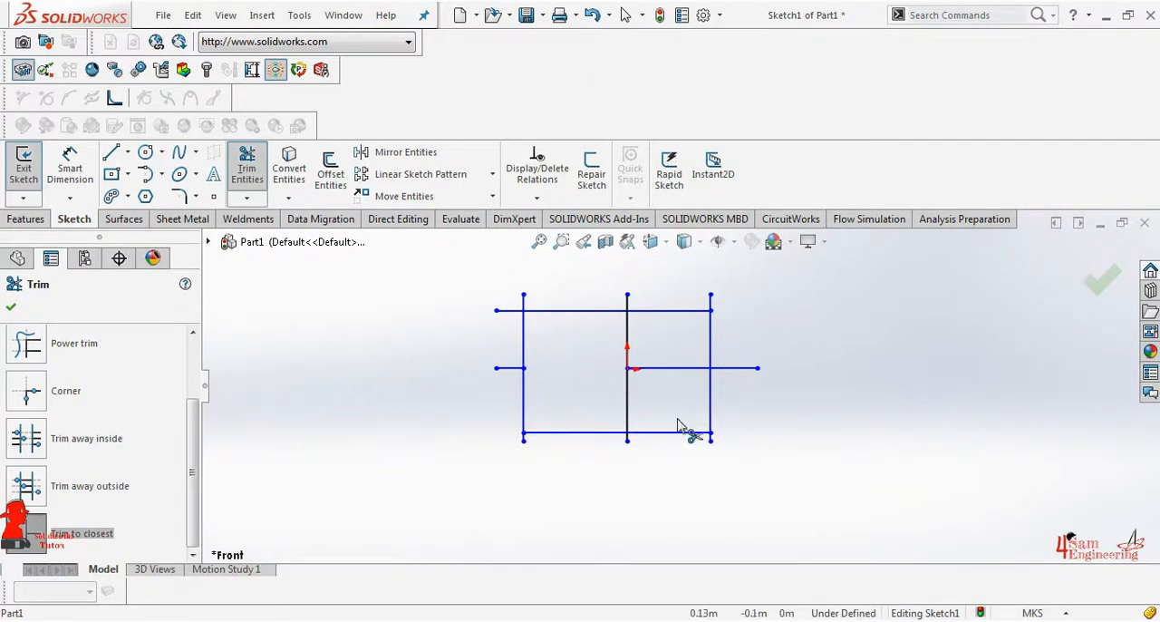
{"action": "left_click", "coordinate": [623, 340]}
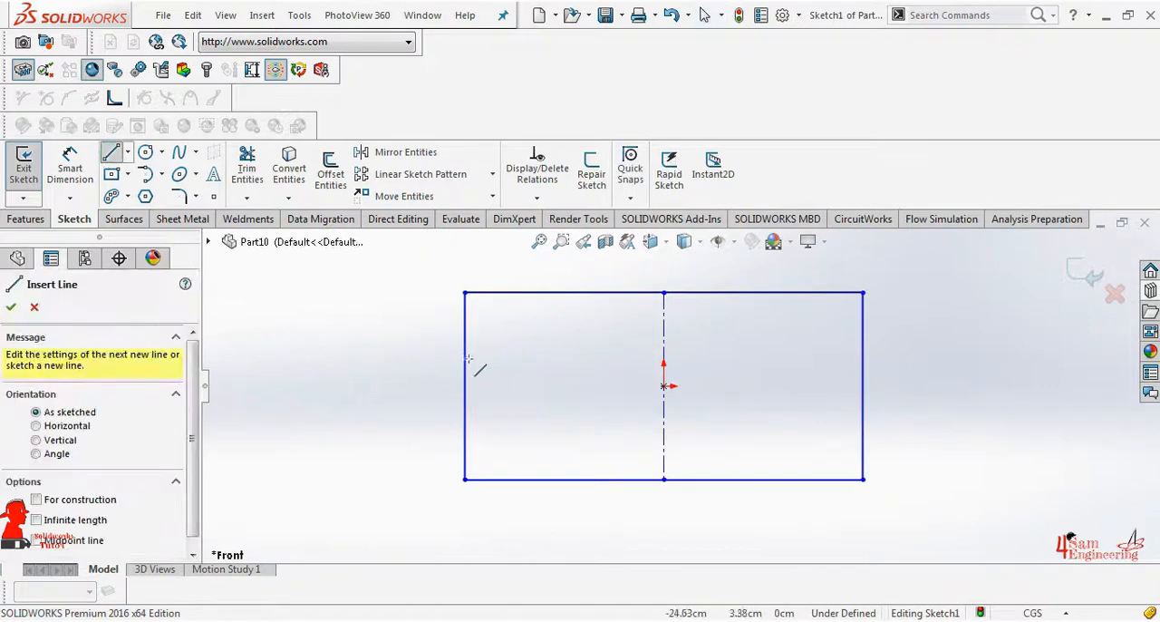
Sketch a slanted line about 15.8 cm long from the rectangle's left edge down to its bottom edge
{"action": "left_click", "coordinate": [465, 370]}
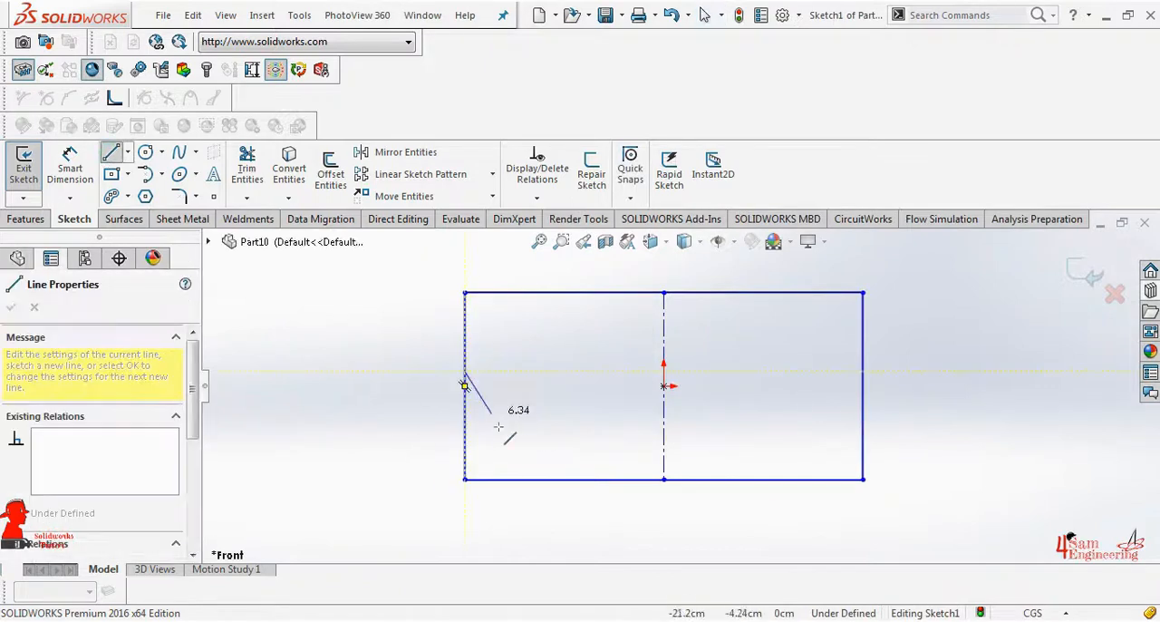
{"action": "left_click", "coordinate": [529, 479]}
{"action": "right_click", "coordinate": [530, 480]}
{"action": "left_click", "coordinate": [575, 416]}
Dimension the distance from the rectangle's top-left corner to the slanted line's upper endpoint as 2.5 cm
{"action": "left_click", "coordinate": [70, 167]}
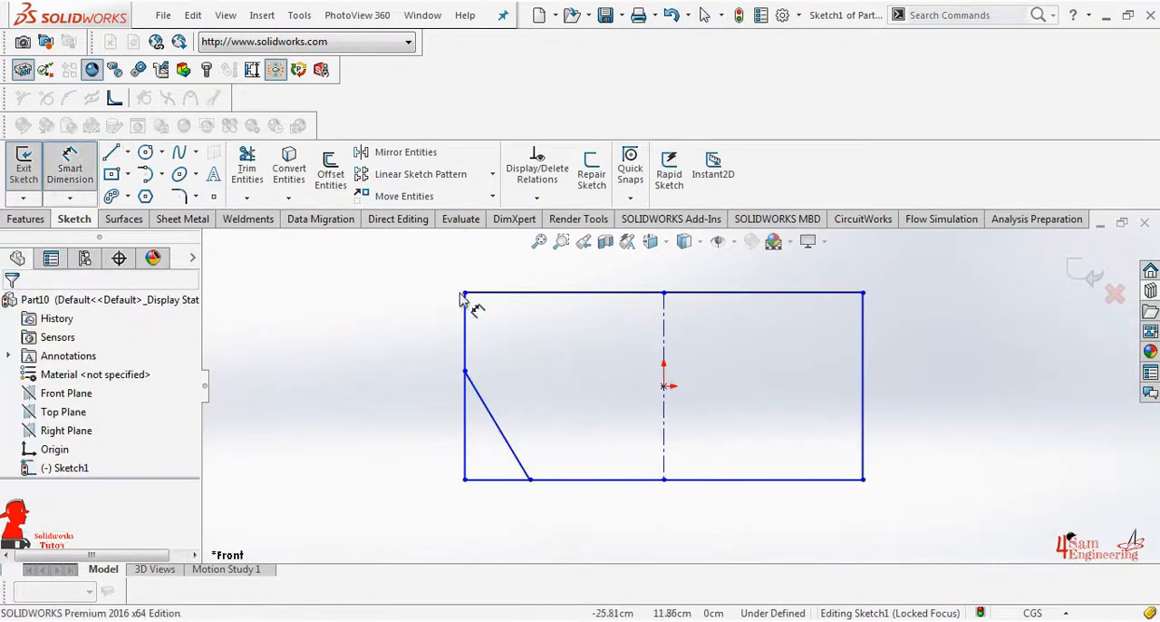
{"action": "left_click", "coordinate": [465, 293]}
{"action": "left_click", "coordinate": [465, 370]}
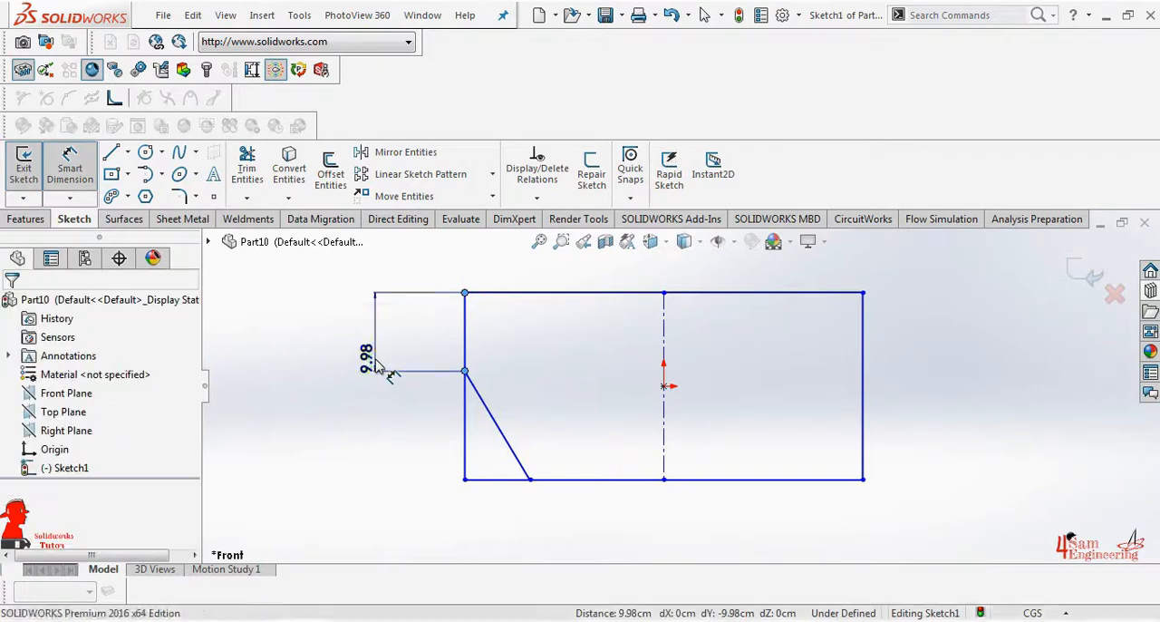
{"action": "left_click", "coordinate": [386, 373]}
{"action": "type", "text": "2.5"}
{"action": "key", "text": "Return"}
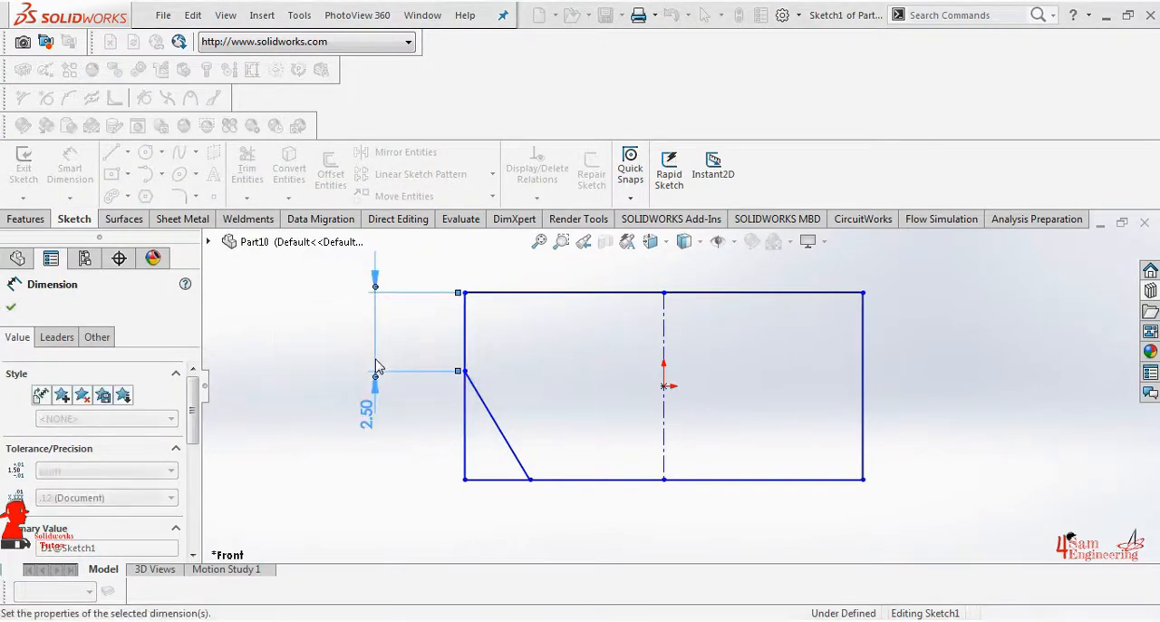
Dimension the angle between the slanted line and the rectangle's left edge as 28°
{"action": "left_click", "coordinate": [483, 404]}
{"action": "left_click", "coordinate": [465, 425]}
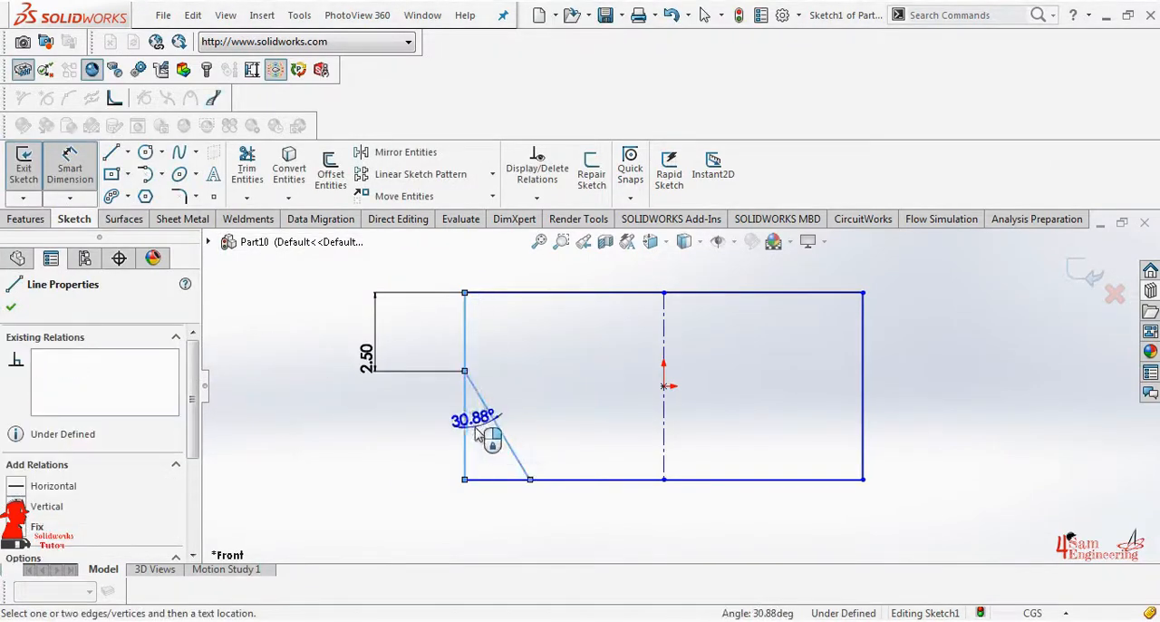
{"action": "left_click", "coordinate": [479, 433]}
{"action": "key", "text": "Return"}
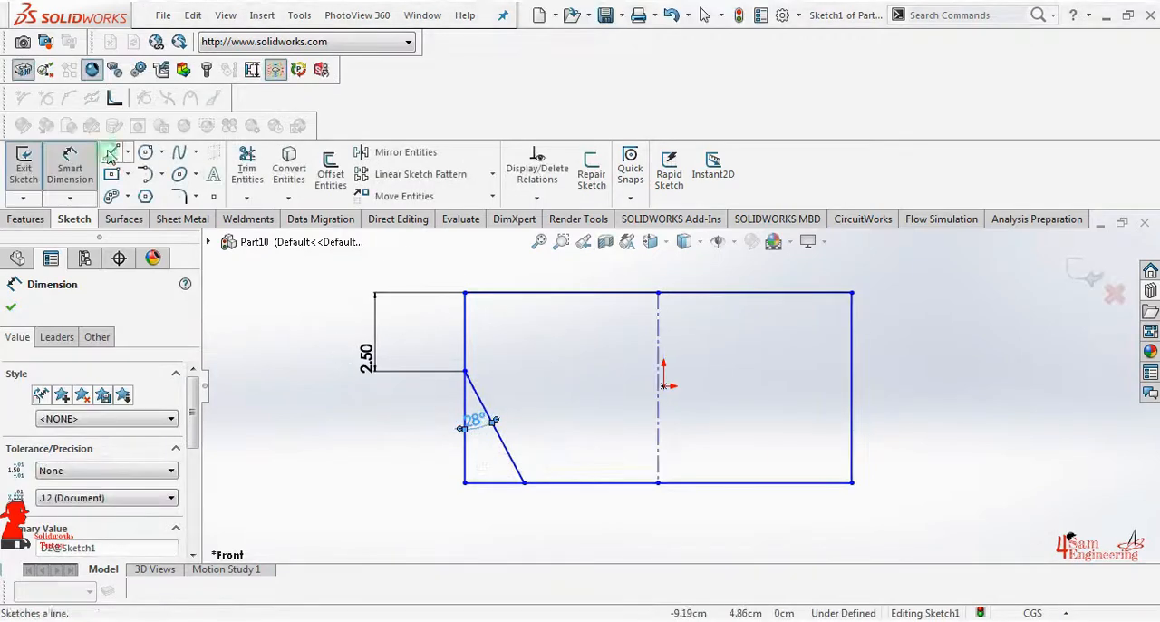
Sketch a short slanted line from the rectangle's top edge down toward the vertical centerline
{"action": "left_click", "coordinate": [111, 152]}
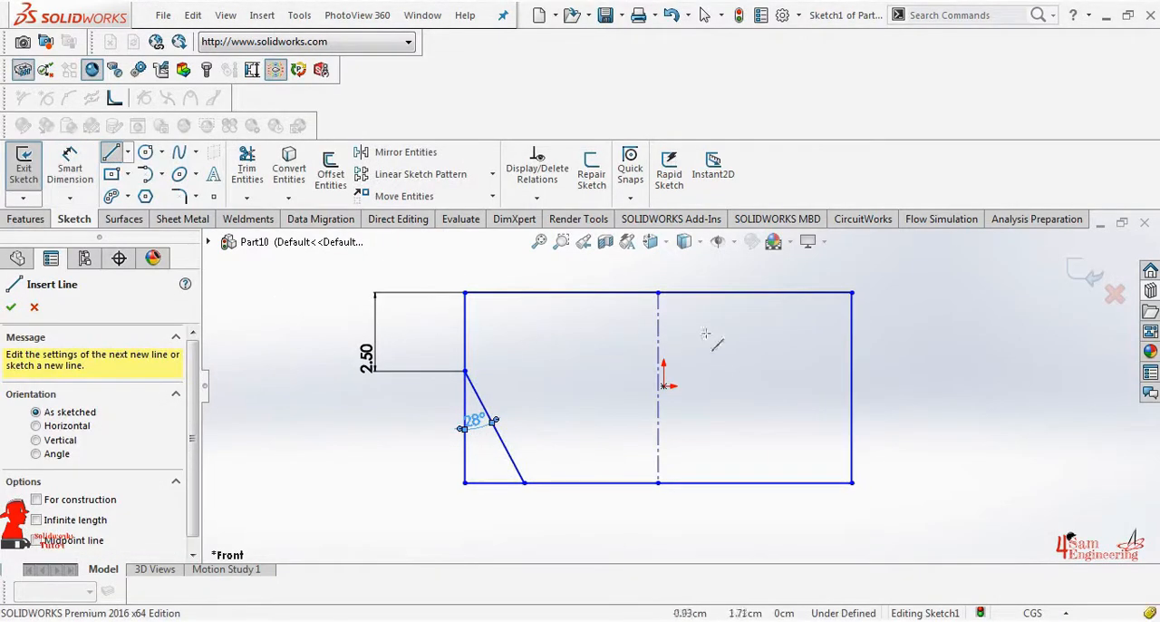
{"action": "left_click", "coordinate": [595, 293]}
{"action": "left_click", "coordinate": [632, 344]}
Draw a short curved spline from the upper slanted line's lower endpoint to the vertical centerline
{"action": "left_click", "coordinate": [179, 153]}
{"action": "left_click", "coordinate": [633, 344]}
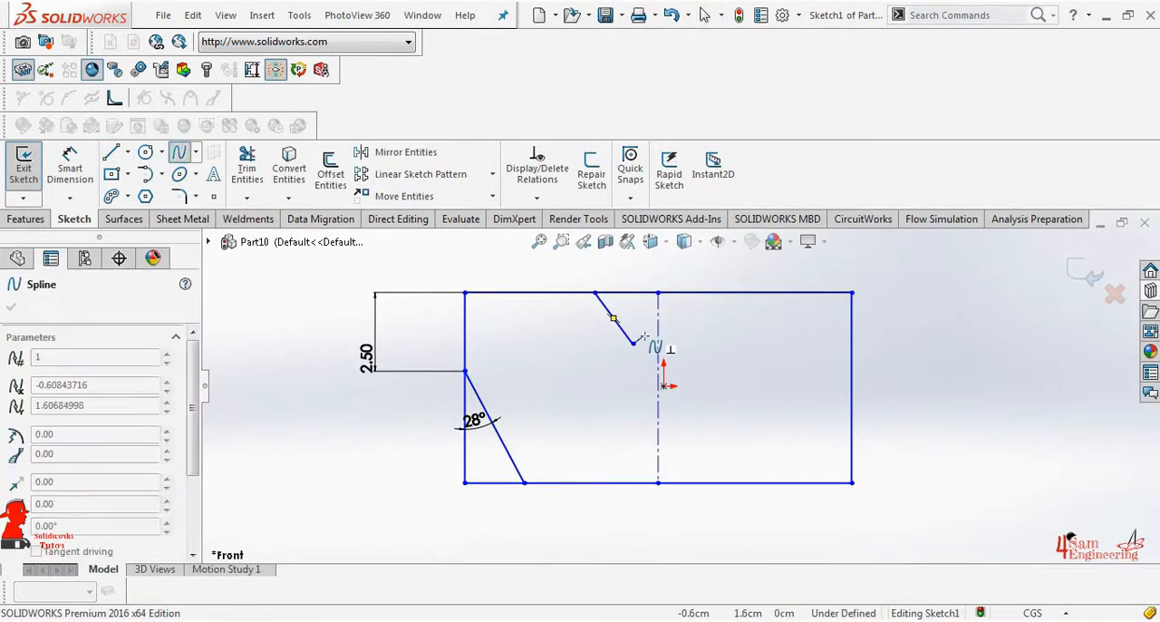
{"action": "left_click", "coordinate": [658, 333]}
{"action": "right_click", "coordinate": [658, 333]}
{"action": "left_click", "coordinate": [696, 345]}
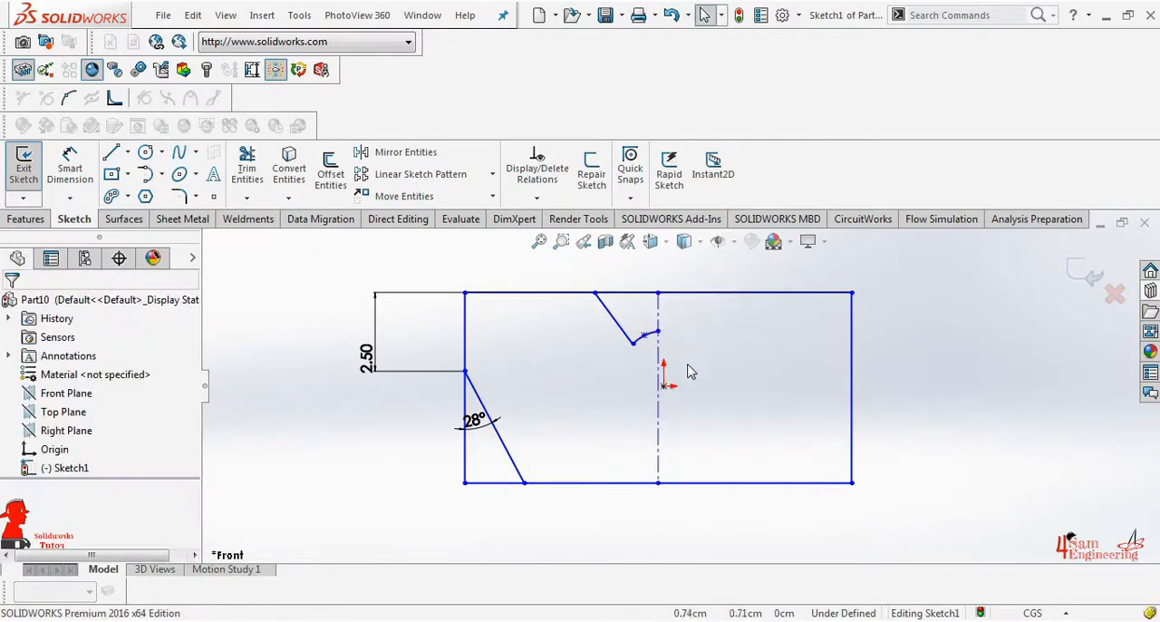
Dimension the angle between the rectangle's top edge and the upper slanted line as 42°
{"action": "left_click", "coordinate": [70, 168]}
{"action": "left_click", "coordinate": [625, 293]}
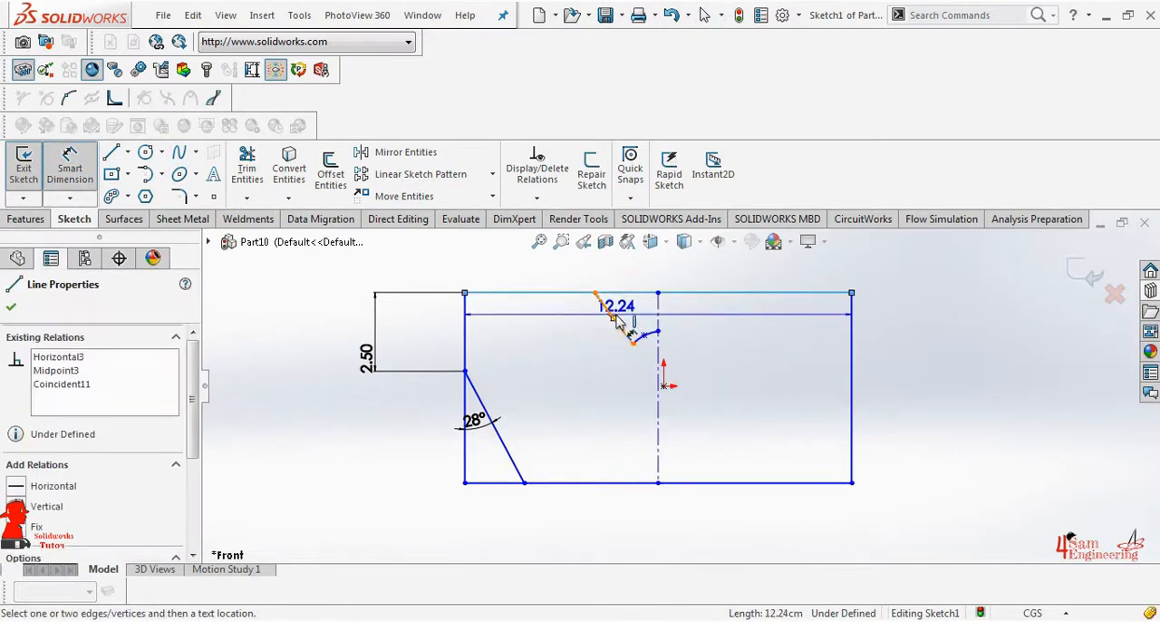
{"action": "left_click", "coordinate": [611, 315]}
{"action": "left_click", "coordinate": [623, 309]}
{"action": "type", "text": "42"}
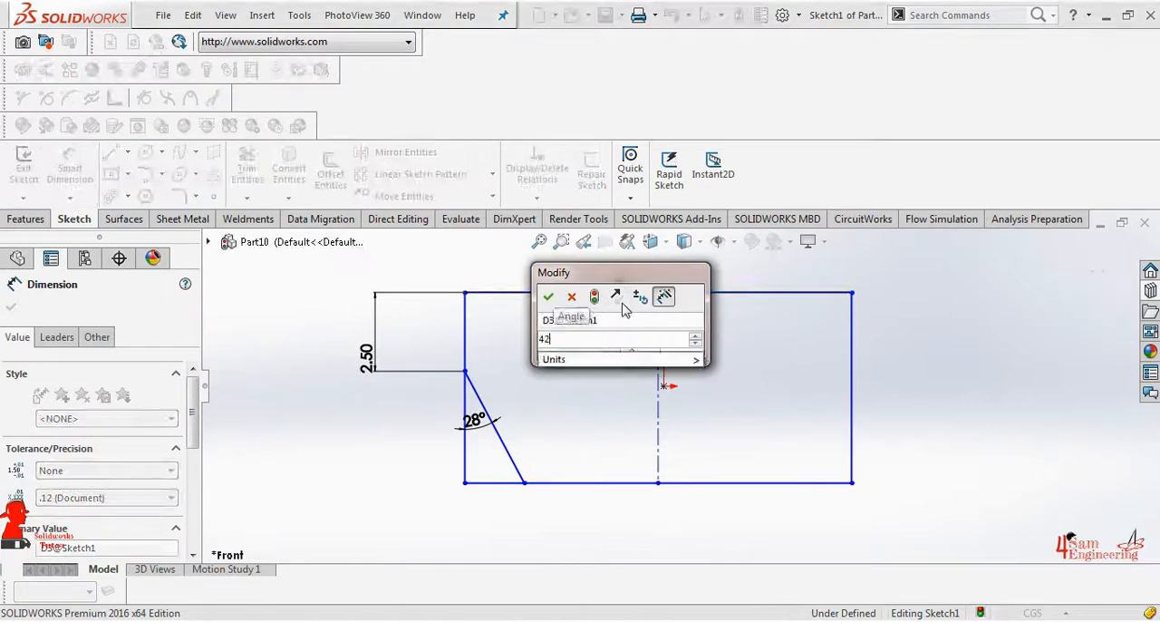
{"action": "key", "text": "Return"}
Dimension the distance from the rectangle's top-left corner to the upper slanted line's starting point as 4.5 cm
{"action": "left_click", "coordinate": [584, 301]}
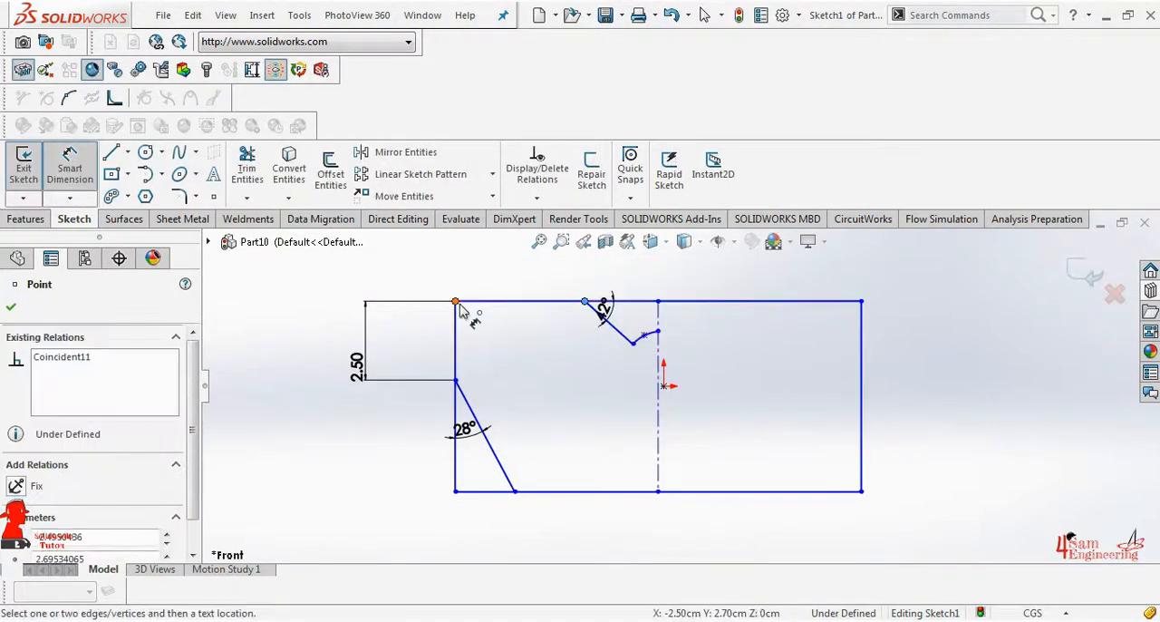
{"action": "left_click", "coordinate": [455, 313]}
{"action": "left_click", "coordinate": [484, 272]}
{"action": "type", "text": "4.5"}
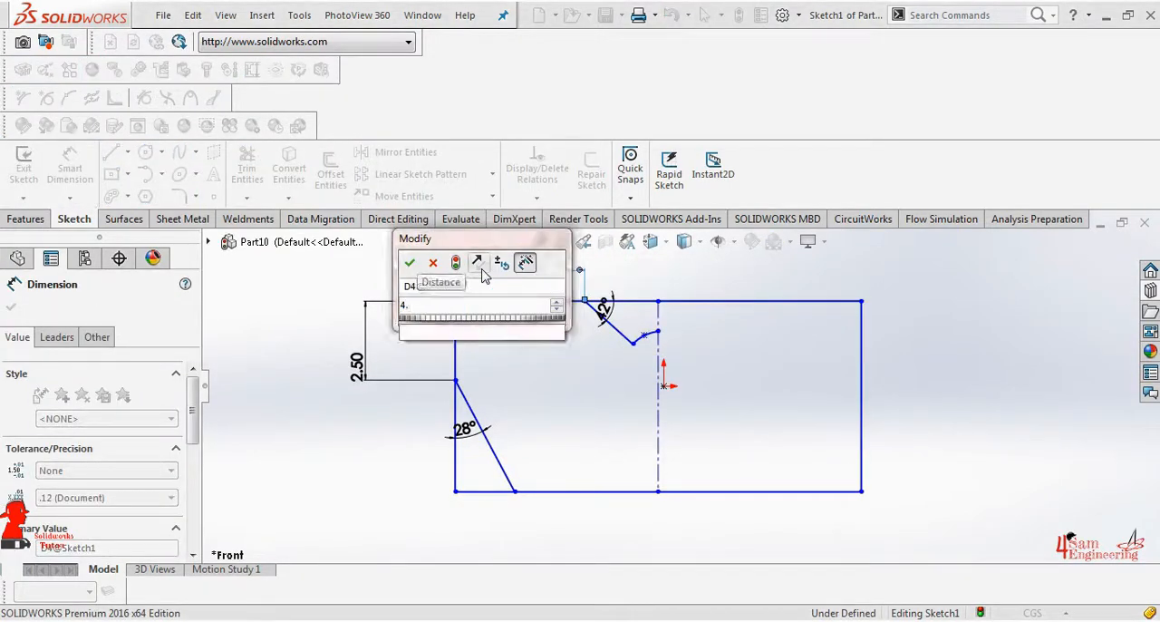
{"action": "key", "text": "Return"}
Dimension the vertical distance between the upper slanted line's two endpoints as 2 cm
{"action": "left_click", "coordinate": [605, 322]}
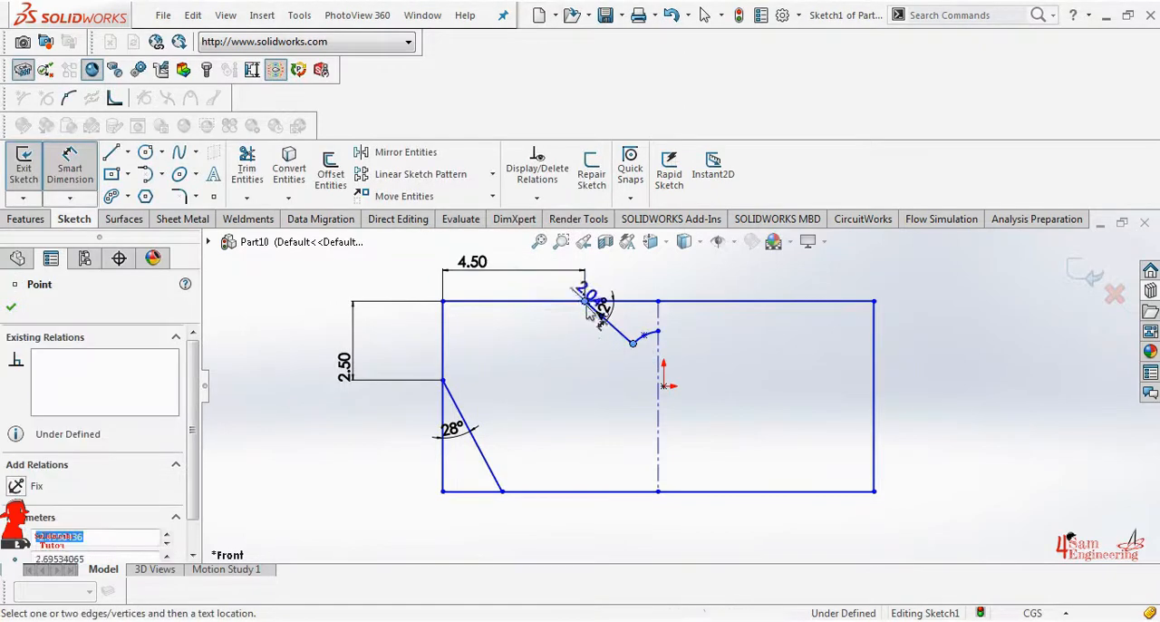
{"action": "left_click", "coordinate": [585, 301]}
{"action": "left_click", "coordinate": [575, 317]}
{"action": "type", "text": "2"}
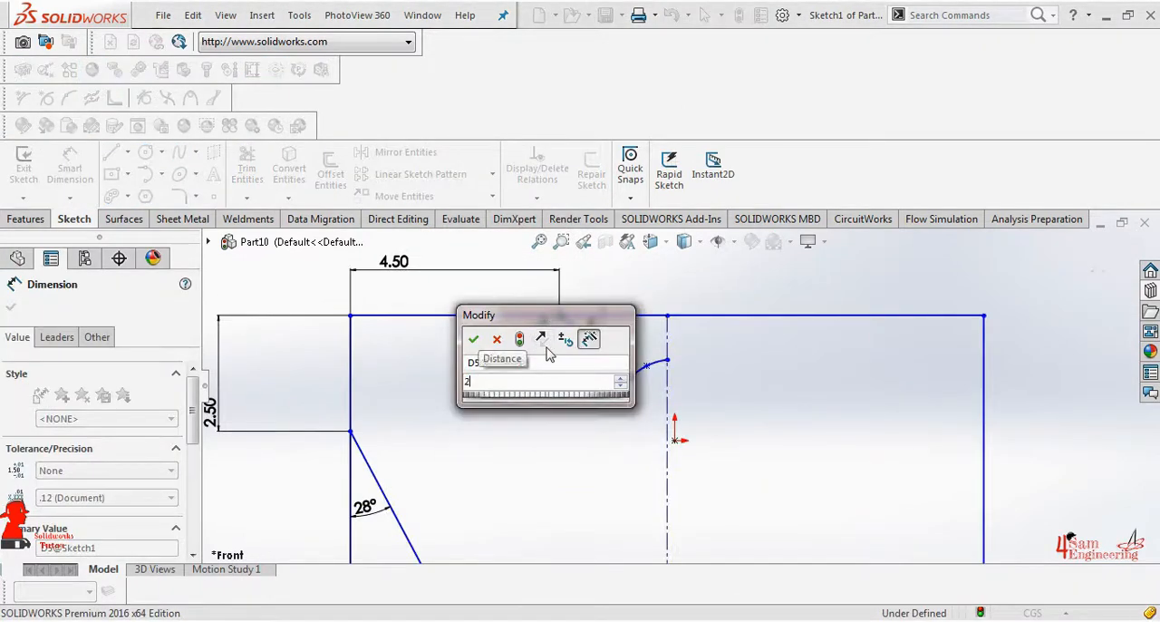
{"action": "key", "text": "Return"}
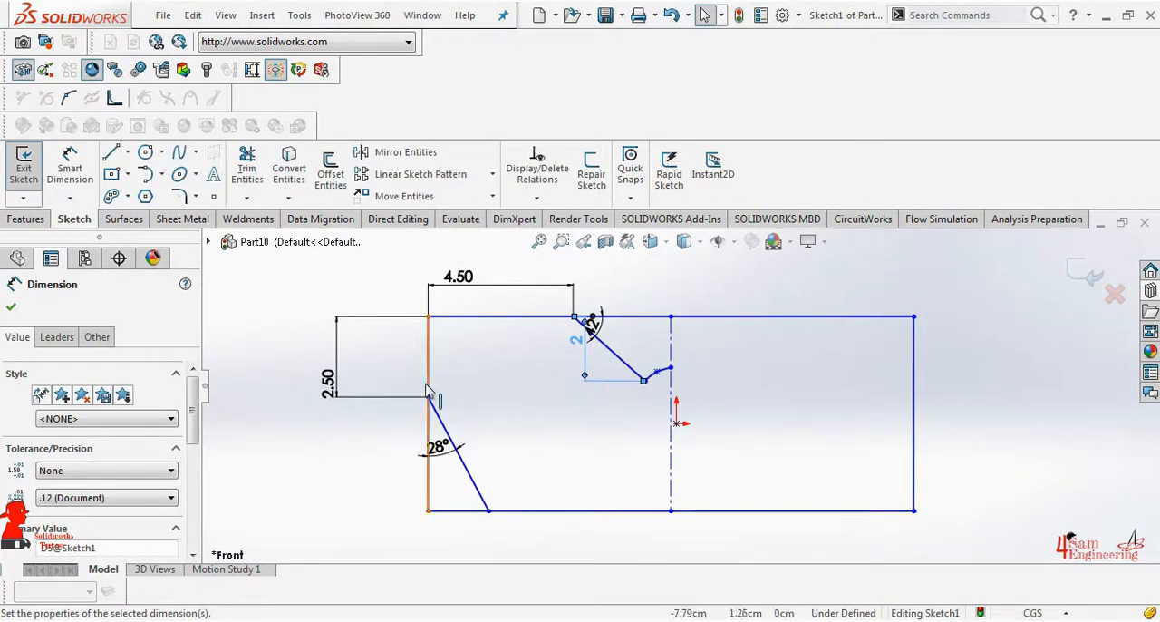
Trim the rectangle's left and bottom edges beyond the 28° line to cut off the lower-left corner
{"action": "left_click", "coordinate": [10, 306]}
{"action": "left_click", "coordinate": [247, 168]}
{"action": "scroll", "coordinate": [127, 478], "scroll_direction": "down", "scroll_amount": 3}
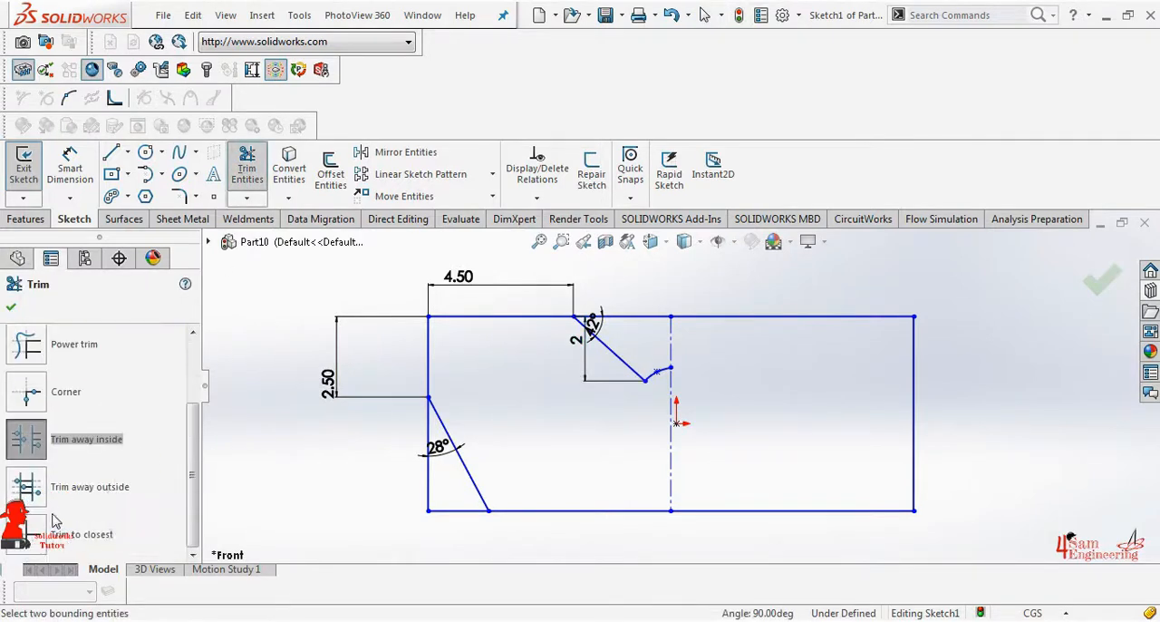
{"action": "left_click", "coordinate": [26, 533]}
{"action": "left_click", "coordinate": [429, 478]}
{"action": "left_click", "coordinate": [452, 511]}
Power trim the rectangle's top edge between the 42° slanted line and the vertical centerline
{"action": "left_click", "coordinate": [26, 343]}
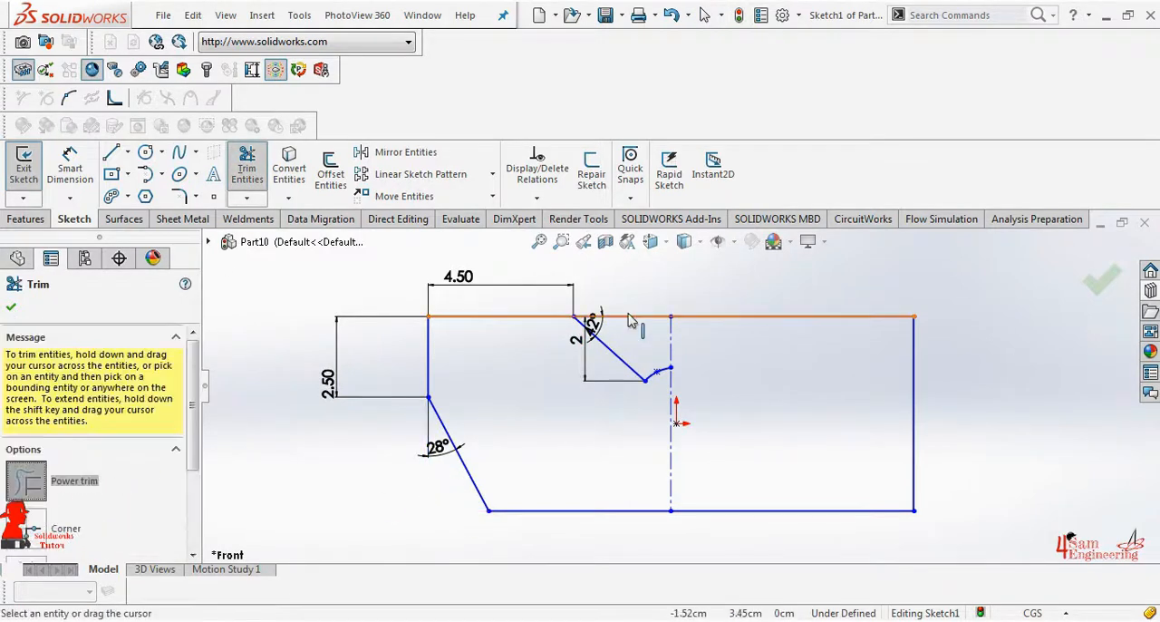
{"action": "left_click", "coordinate": [627, 317]}
{"action": "scroll", "coordinate": [598, 305], "scroll_direction": "down", "scroll_amount": 3}
{"action": "left_click_drag", "start_coordinate": [637, 314], "coordinate": [637, 347]}
{"action": "scroll", "coordinate": [692, 367], "scroll_direction": "up", "scroll_amount": 4}
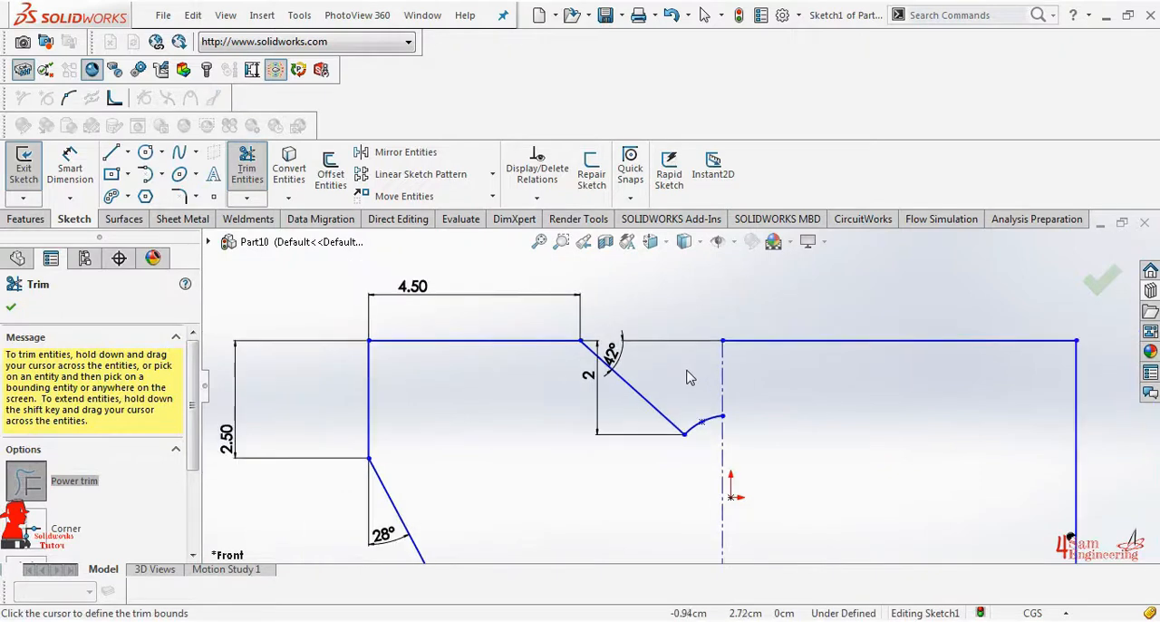
{"action": "left_click", "coordinate": [11, 306]}
Fillet both ends of the 28° slanted line with a 1.00 cm radius
{"action": "left_click", "coordinate": [178, 196]}
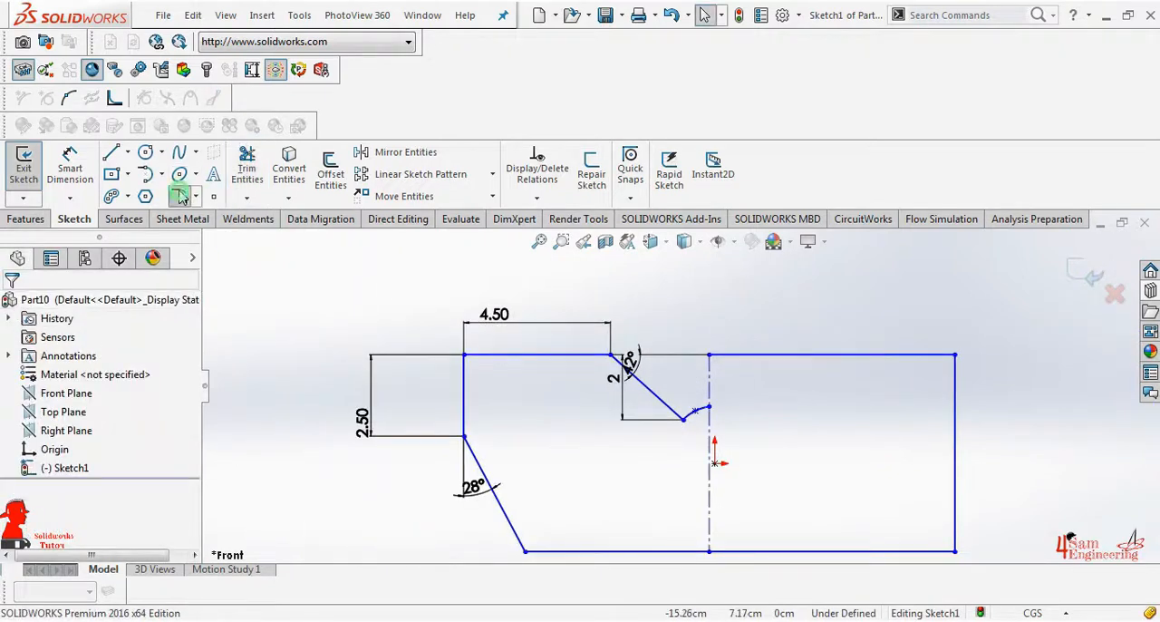
{"action": "left_click", "coordinate": [526, 550]}
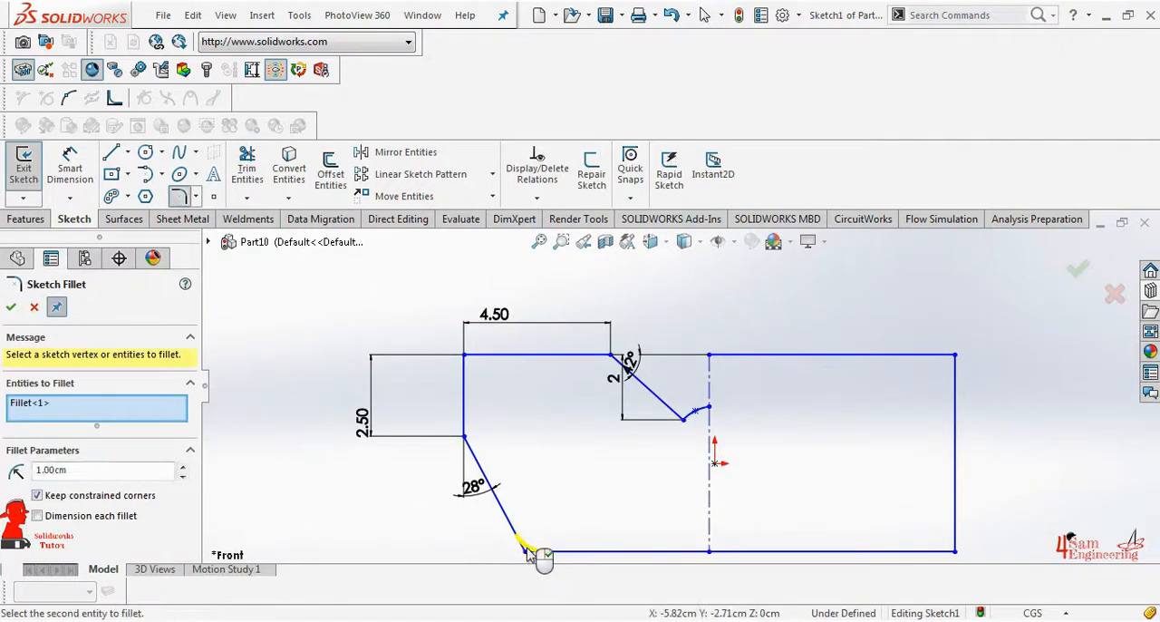
{"action": "left_click", "coordinate": [465, 437]}
{"action": "left_click", "coordinate": [10, 307]}
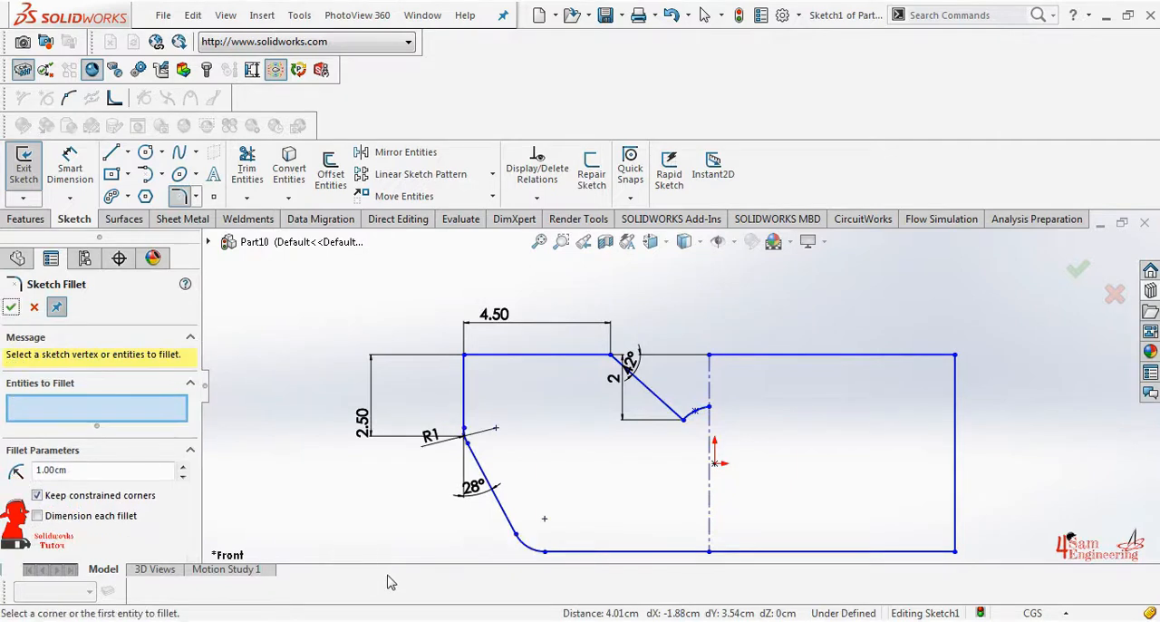
{"action": "key", "text": "Escape"}
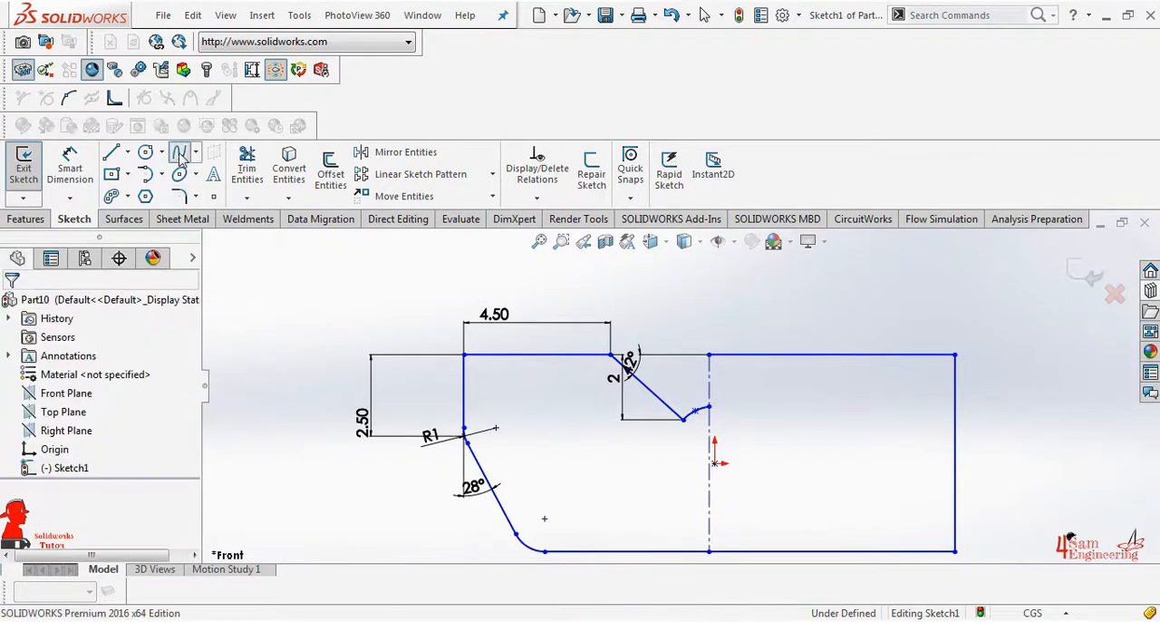
Draw a multi-point spline about 7 cm long from the centerline, below the short upper spline, curving down to the bottom fillet's endpoint
{"action": "left_click", "coordinate": [709, 453]}
{"action": "right_click", "coordinate": [694, 444]}
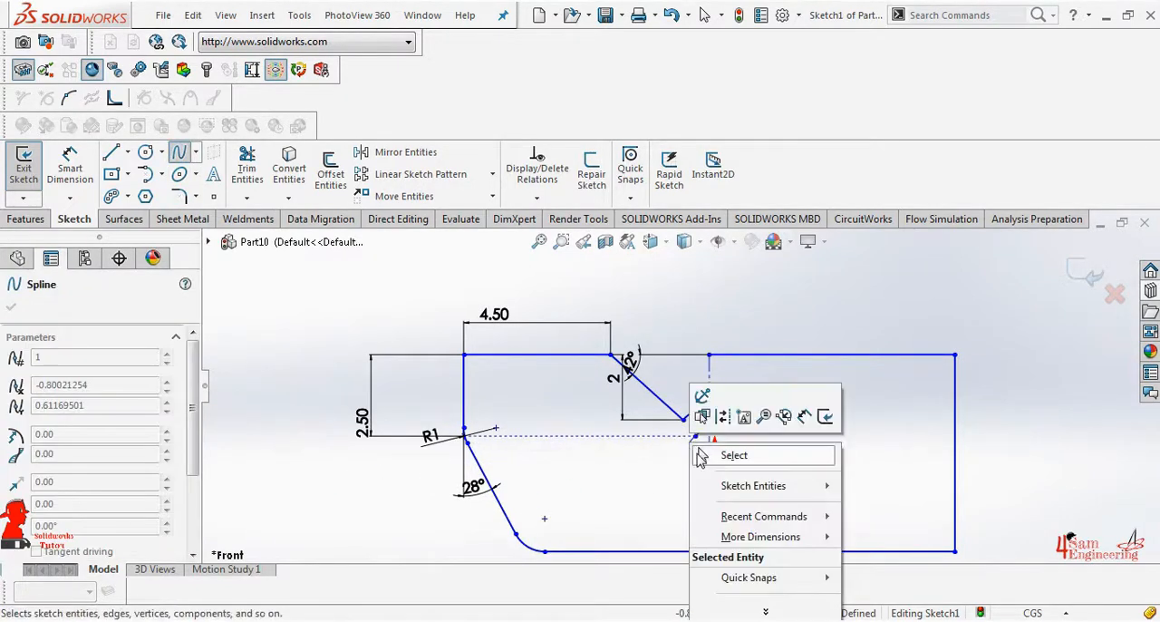
{"action": "left_click", "coordinate": [671, 443]}
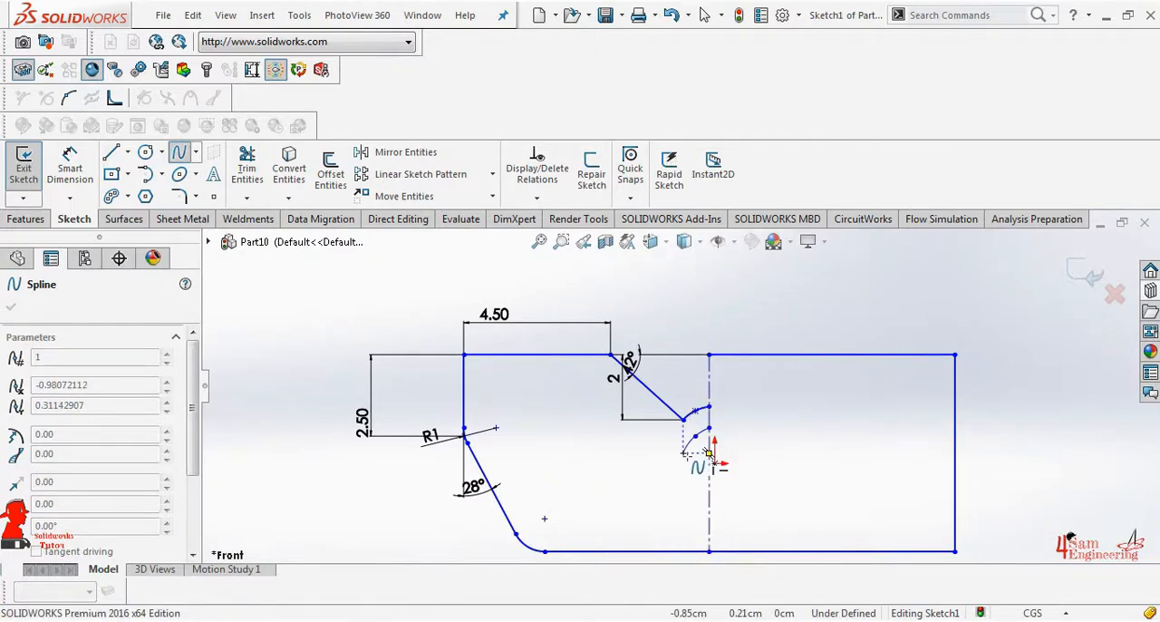
{"action": "left_click", "coordinate": [668, 504]}
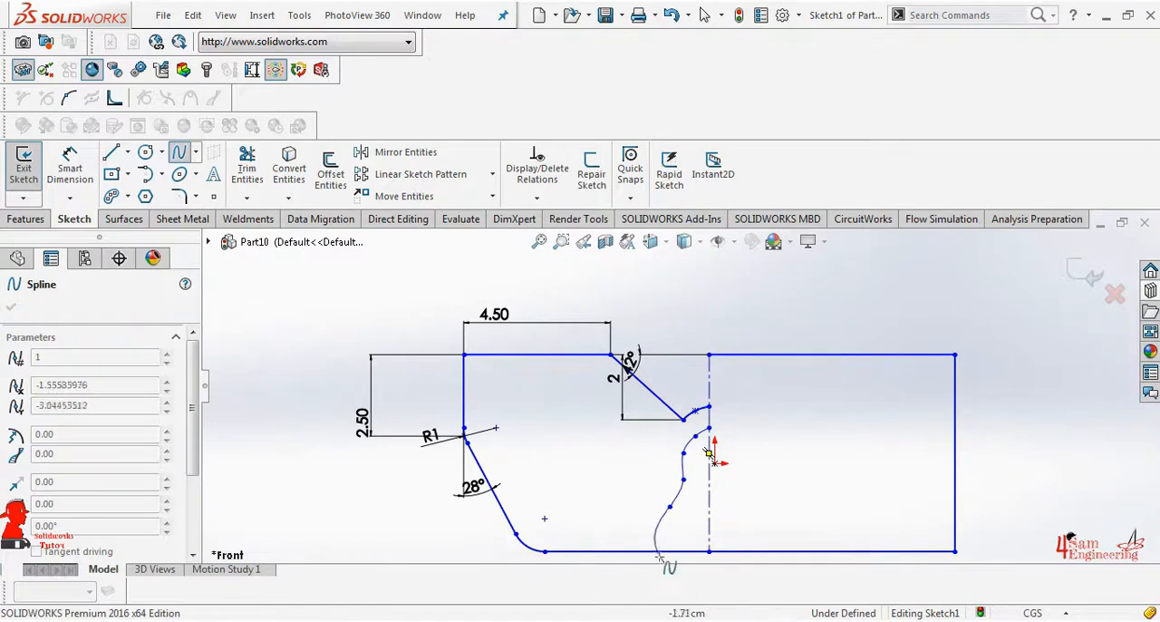
{"action": "left_click", "coordinate": [632, 534]}
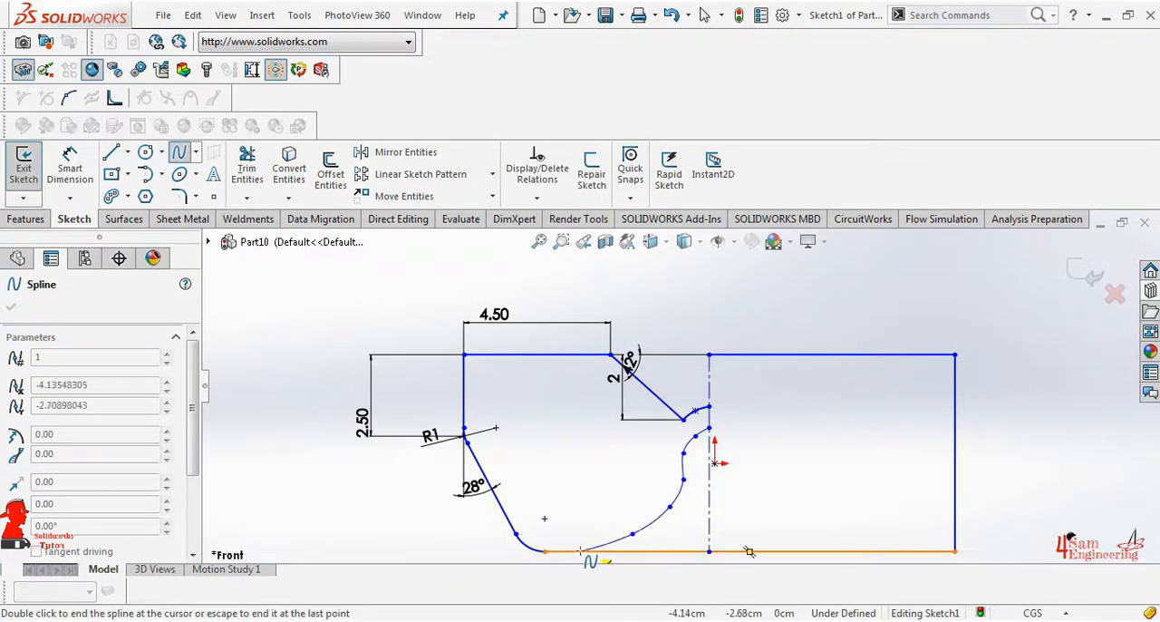
{"action": "left_click", "coordinate": [549, 550]}
{"action": "right_click", "coordinate": [548, 550]}
{"action": "left_click", "coordinate": [593, 469]}
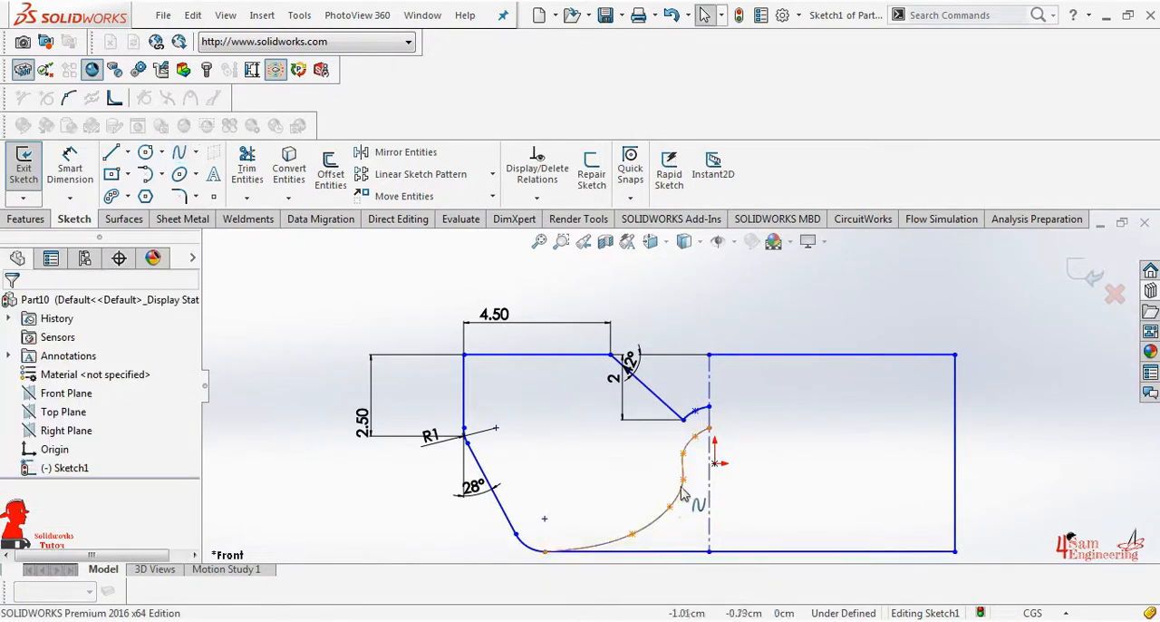
Adjust a middle point of the new spline and power trim the bottom edge between the fillet and the centerline
{"action": "left_click", "coordinate": [684, 480]}
{"action": "mouse_move", "coordinate": [682, 483]}
{"action": "left_mouse_down"}
{"action": "mouse_move", "coordinate": [666, 518]}
{"action": "mouse_move", "coordinate": [667, 509]}
{"action": "mouse_move", "coordinate": [680, 558]}
{"action": "left_mouse_up"}
{"action": "left_click", "coordinate": [247, 178]}
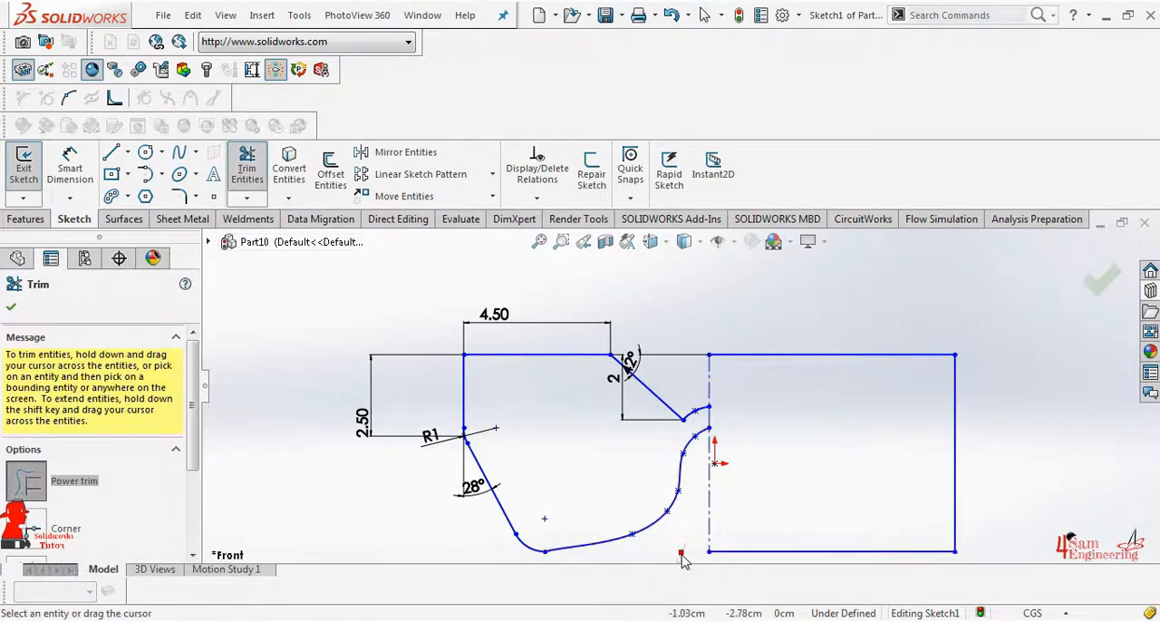
{"action": "left_click", "coordinate": [11, 308]}
Add a tangent relation between the lower spline and the bottom fillet arc
{"action": "scroll", "coordinate": [545, 551], "scroll_direction": "down", "scroll_amount": 1}
{"action": "left_click", "coordinate": [580, 540]}
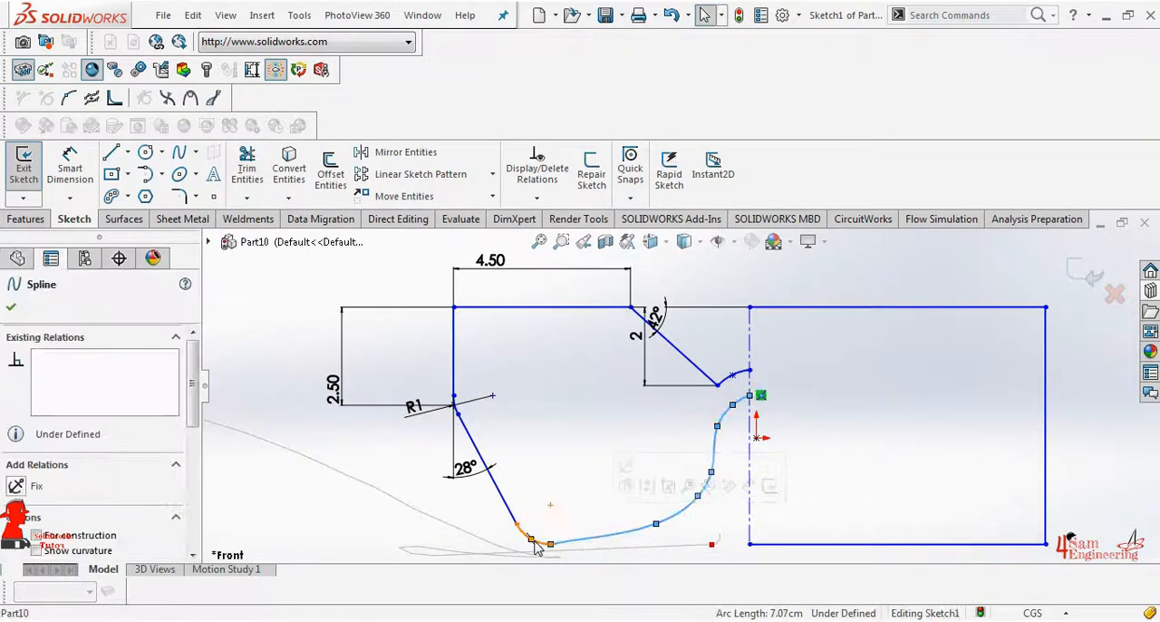
{"action": "left_click", "coordinate": [538, 197]}
{"action": "left_click", "coordinate": [548, 238]}
{"action": "left_click", "coordinate": [526, 539]}
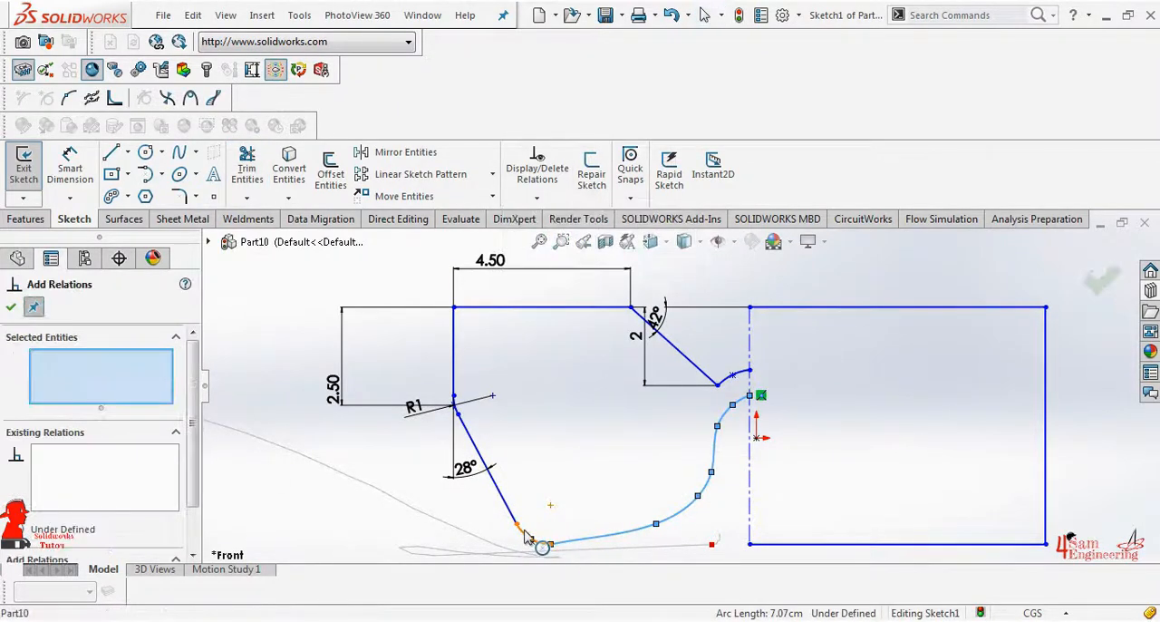
{"action": "left_click", "coordinate": [543, 549]}
{"action": "scroll", "coordinate": [544, 550], "scroll_direction": "down", "scroll_amount": 4}
{"action": "scroll", "coordinate": [42, 472], "scroll_direction": "down", "scroll_amount": 3}
{"action": "left_click", "coordinate": [35, 471]}
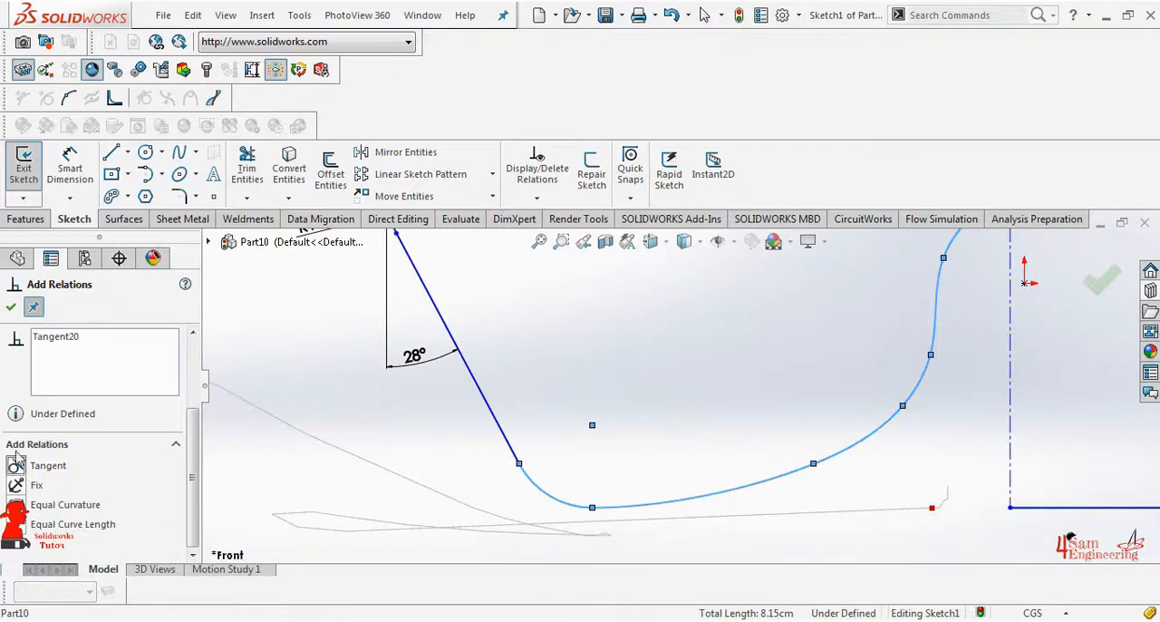
{"action": "left_click", "coordinate": [7, 311]}
Make the bottom fillet arc tangent to the 28° slanted line
{"action": "scroll", "coordinate": [544, 435], "scroll_direction": "up", "scroll_amount": 1}
{"action": "left_click", "coordinate": [576, 404]}
{"action": "left_click", "coordinate": [595, 440], "text": "ctrl"}
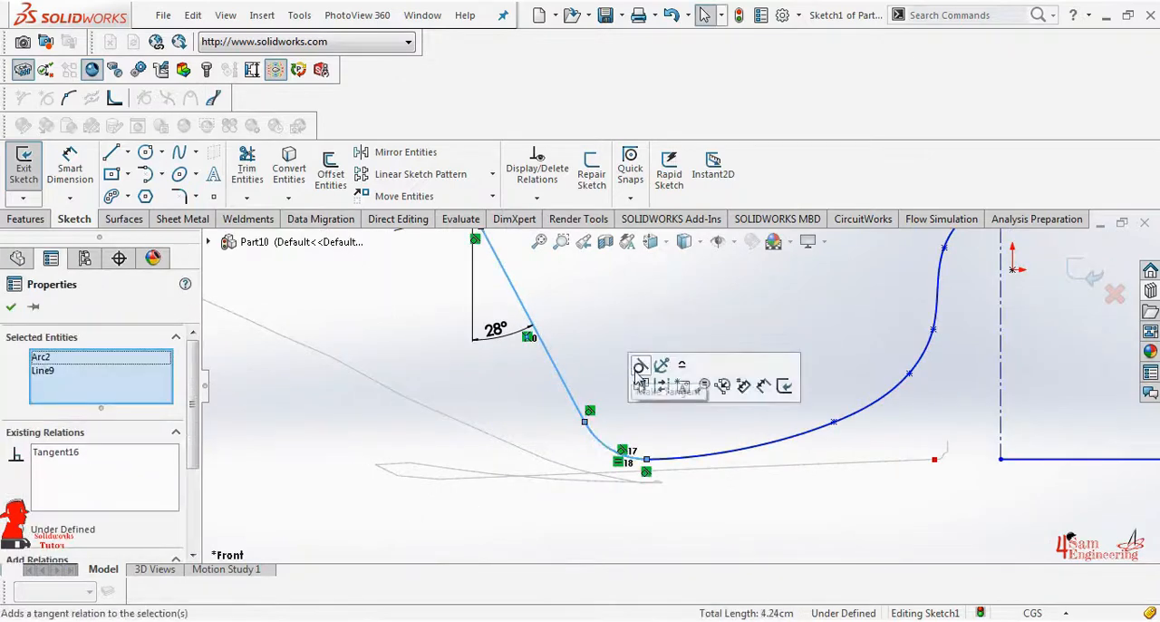
{"action": "left_click", "coordinate": [640, 366]}
{"action": "scroll", "coordinate": [569, 380], "scroll_direction": "up", "scroll_amount": 1}
{"action": "scroll", "coordinate": [569, 383], "scroll_direction": "up", "scroll_amount": 3}
{"action": "left_click", "coordinate": [12, 307]}
{"action": "scroll", "coordinate": [569, 393], "scroll_direction": "up", "scroll_amount": 4}
{"action": "scroll", "coordinate": [725, 358], "scroll_direction": "down", "scroll_amount": 3}
Sketch a rounded, nearly closed lens-shaped spline loop inside the left-hand profile, starting near the R1 fillet's center
{"action": "left_click", "coordinate": [179, 152]}
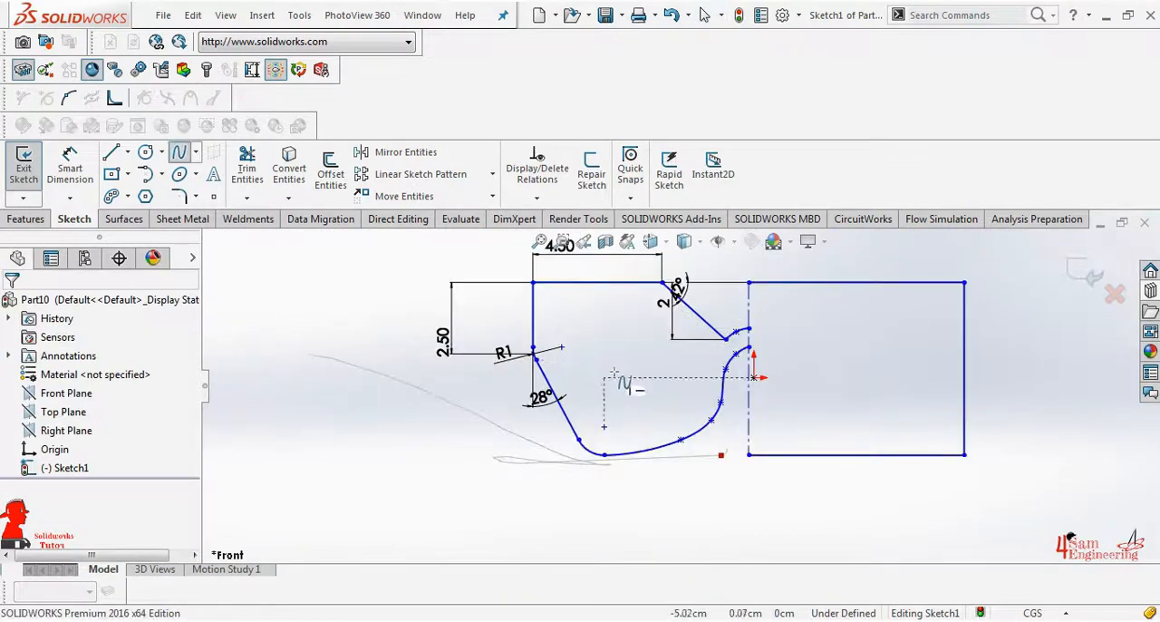
{"action": "left_click", "coordinate": [560, 345]}
{"action": "left_click", "coordinate": [579, 314]}
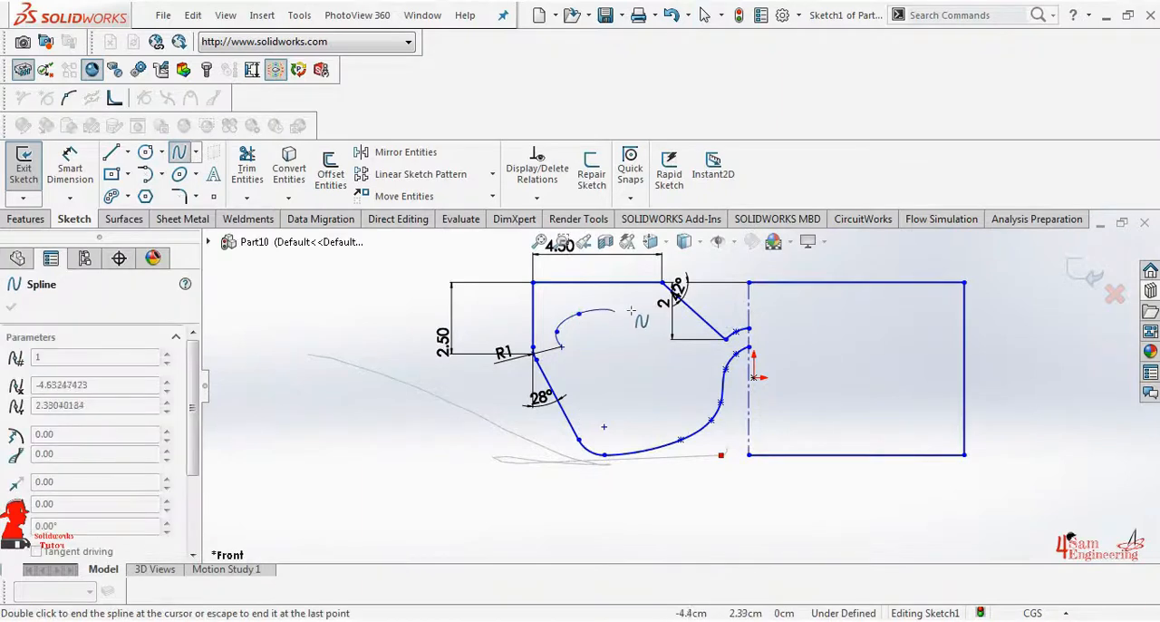
{"action": "left_click", "coordinate": [645, 310]}
{"action": "left_click", "coordinate": [712, 361]}
{"action": "left_click", "coordinate": [700, 397]}
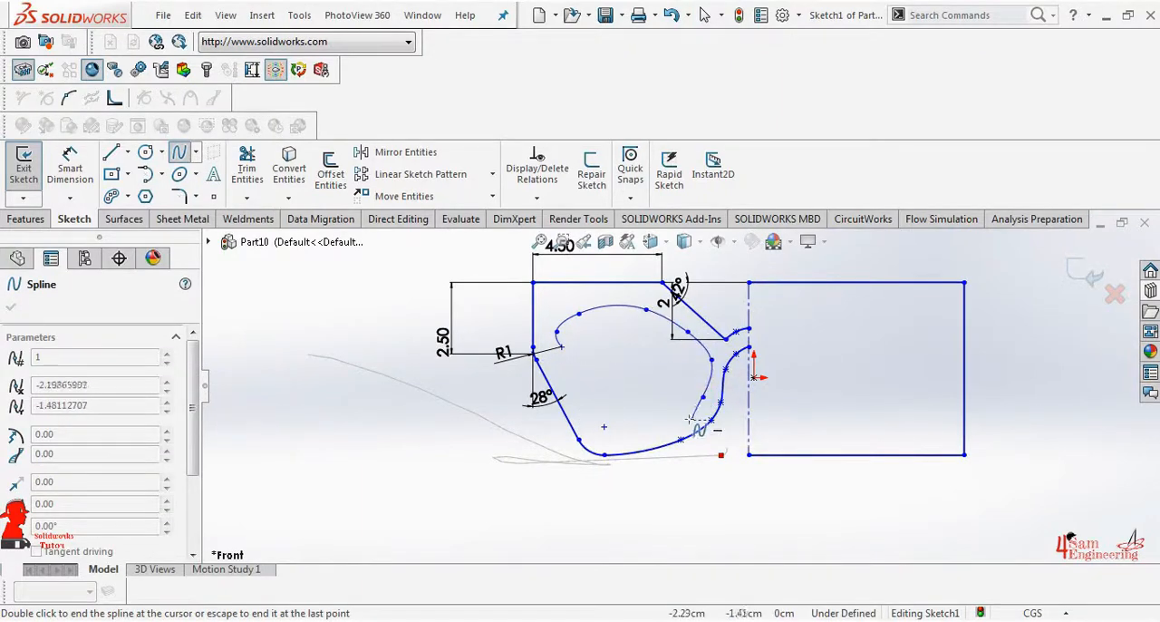
{"action": "left_click", "coordinate": [690, 420]}
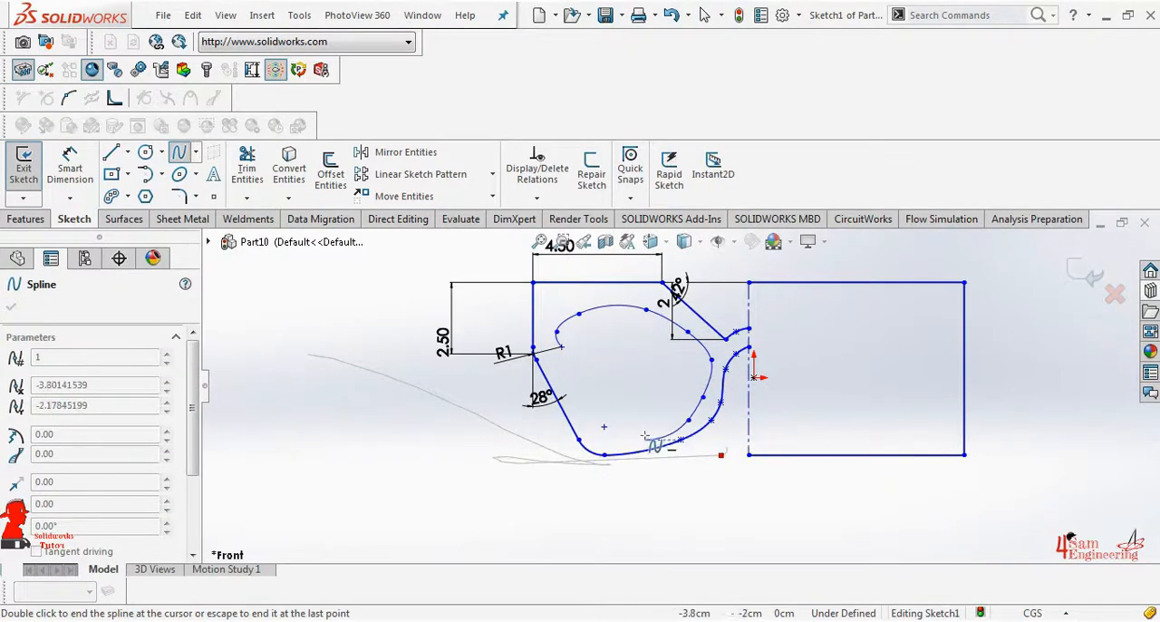
{"action": "left_click", "coordinate": [646, 433]}
{"action": "left_click", "coordinate": [617, 439]}
{"action": "left_click", "coordinate": [592, 421]}
{"action": "left_click", "coordinate": [579, 384]}
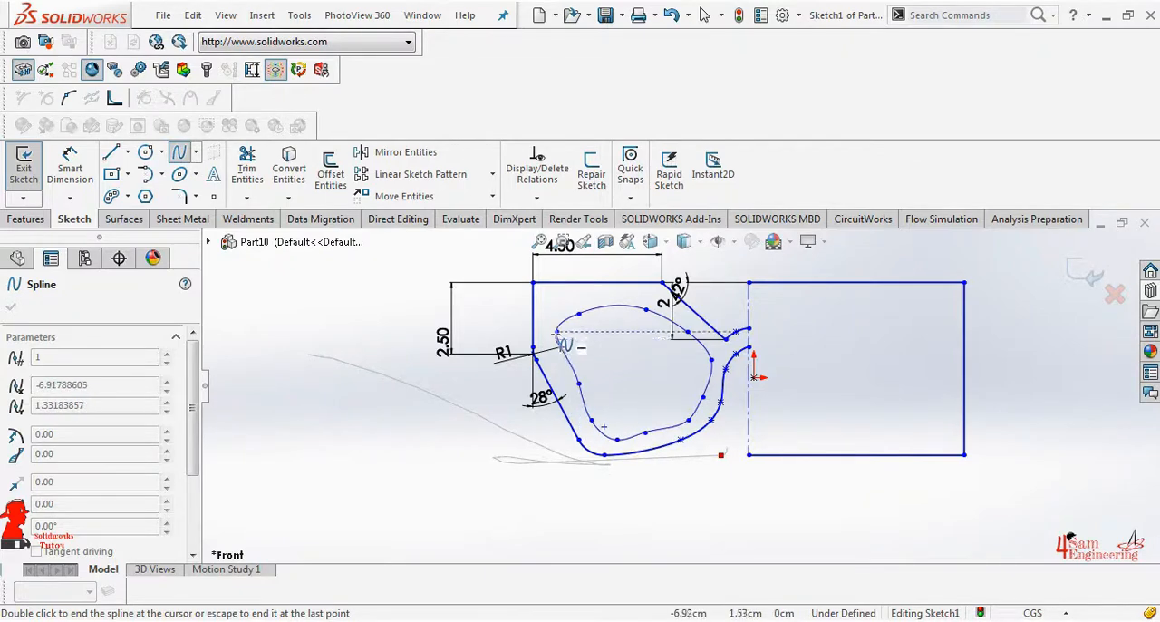
{"action": "key", "text": "Escape"}
{"action": "key", "text": "Escape"}
Merge the two open endpoints of the inner spline to close the loop
{"action": "scroll", "coordinate": [569, 342], "scroll_direction": "down", "scroll_amount": 7}
{"action": "left_click", "coordinate": [586, 369]}
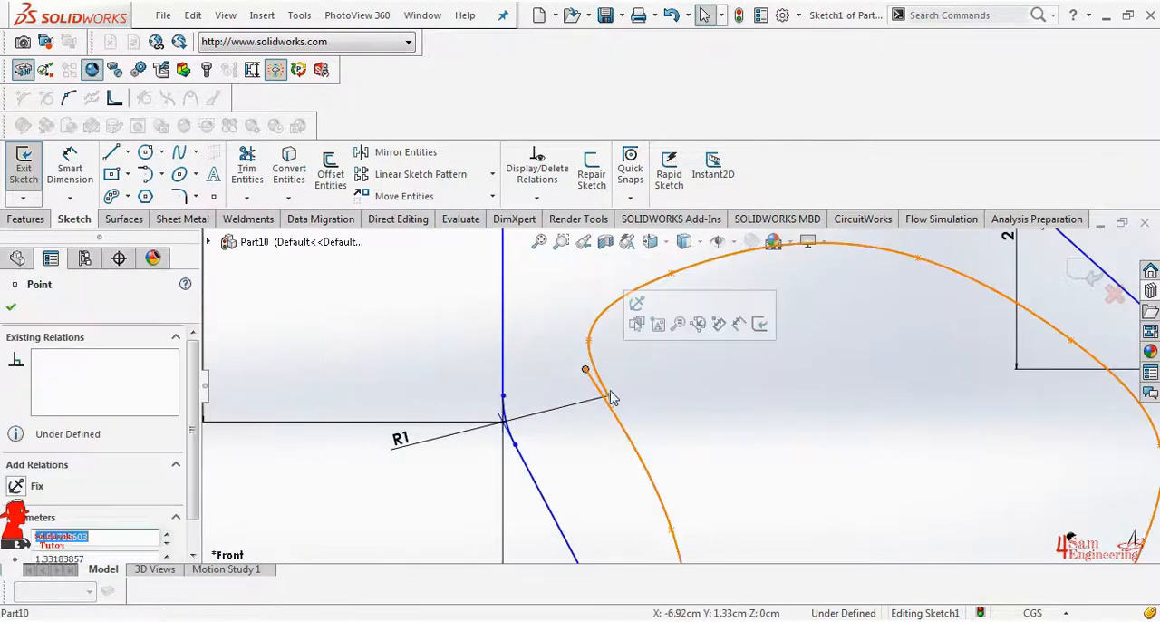
{"action": "left_click", "coordinate": [607, 396], "text": "ctrl"}
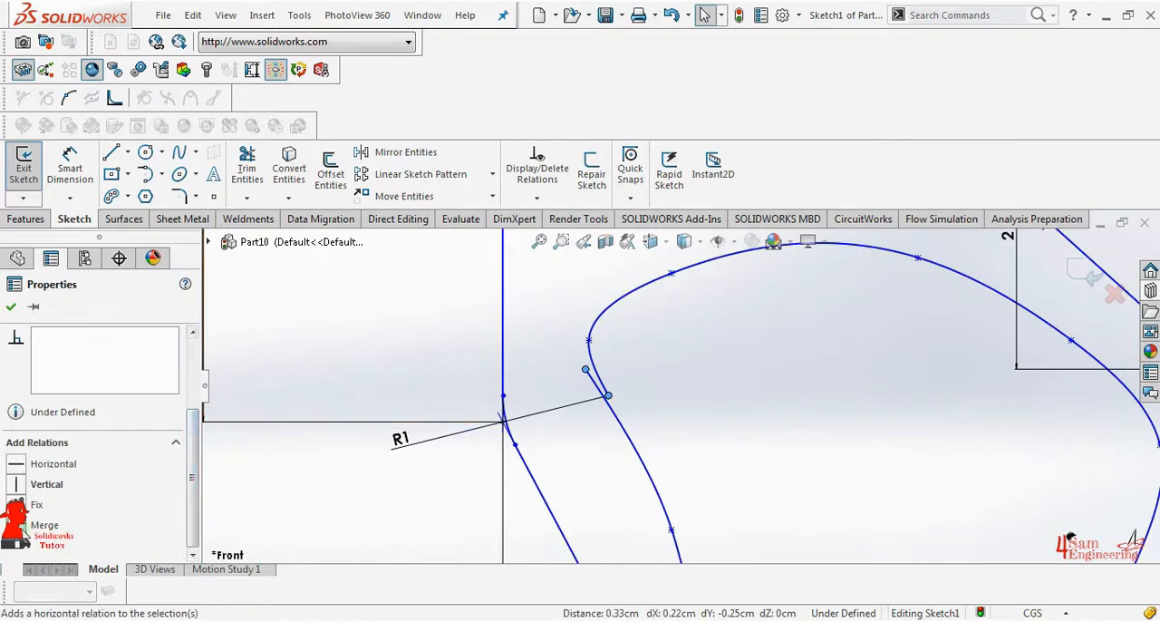
{"action": "left_click", "coordinate": [17, 525]}
{"action": "left_click", "coordinate": [11, 307]}
{"action": "scroll", "coordinate": [682, 387], "scroll_direction": "up", "scroll_amount": 5}
Move the inner loop's bottom and left spline points outward to smooth its shape
{"action": "left_click", "coordinate": [775, 517]}
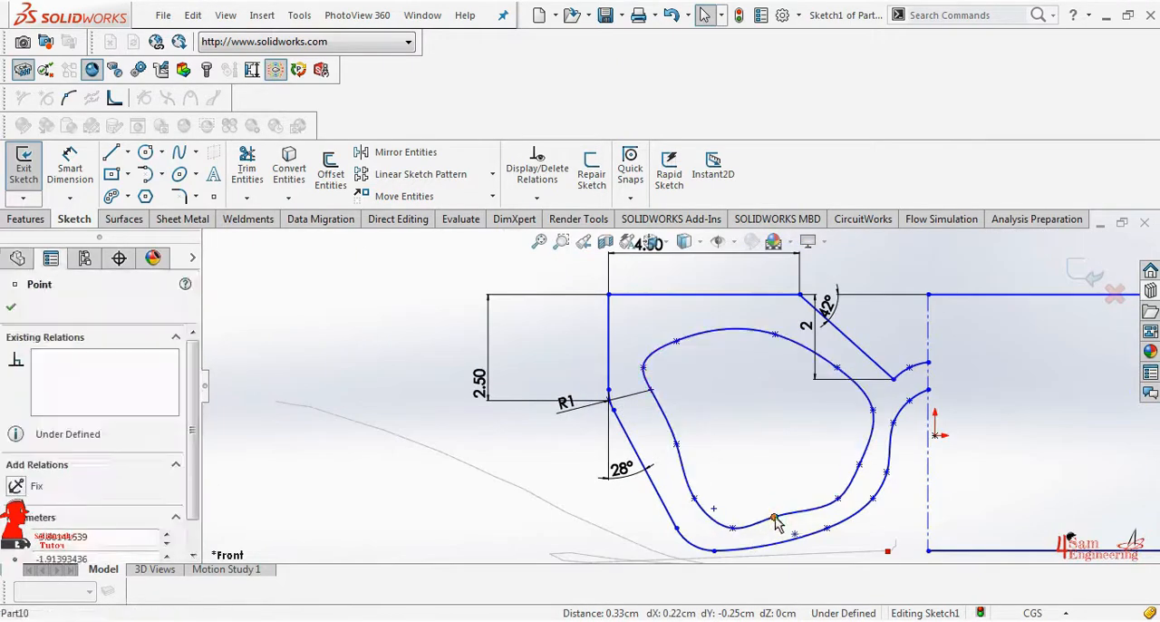
{"action": "left_click_drag", "start_coordinate": [780, 526], "coordinate": [786, 528]}
{"action": "left_click_drag", "start_coordinate": [677, 444], "coordinate": [661, 435]}
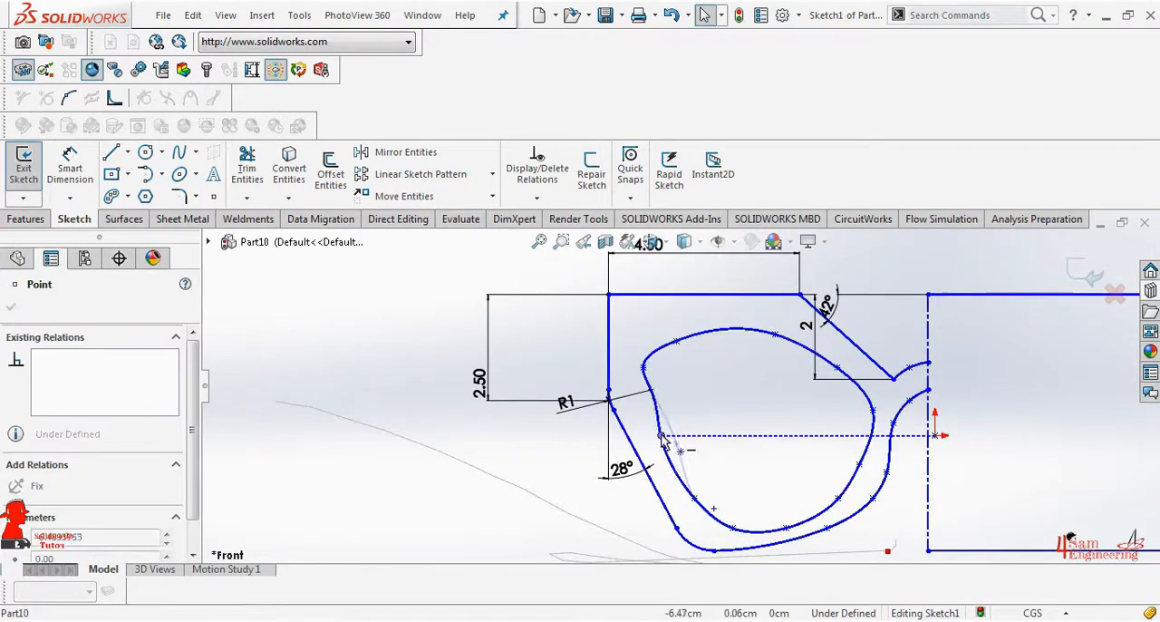
{"action": "left_click", "coordinate": [643, 367]}
{"action": "left_click_drag", "start_coordinate": [644, 367], "coordinate": [614, 383]}
{"action": "left_click", "coordinate": [672, 394]}
{"action": "scroll", "coordinate": [671, 394], "scroll_direction": "down", "scroll_amount": 5}
{"action": "left_click", "coordinate": [678, 385]}
{"action": "scroll", "coordinate": [678, 386], "scroll_direction": "up", "scroll_amount": 6}
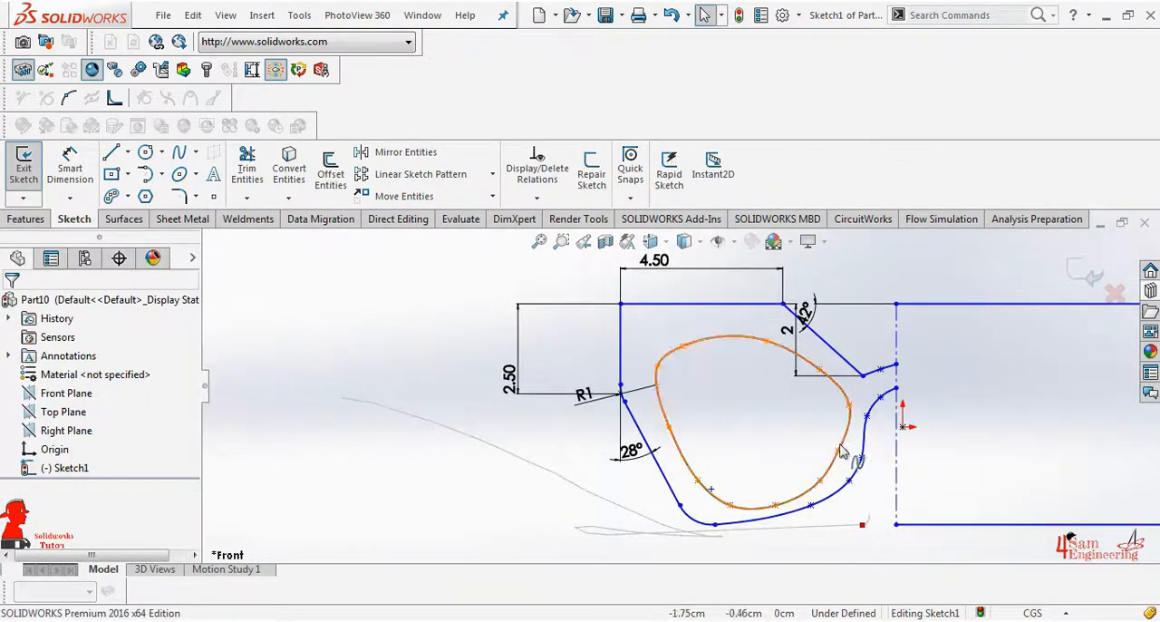
Adjust the inner loop's right side and reshape the outer spline's lower curve to follow the loop
{"action": "left_click_drag", "start_coordinate": [844, 455], "coordinate": [840, 458]}
{"action": "mouse_move", "coordinate": [776, 506]}
{"action": "left_mouse_down"}
{"action": "mouse_move", "coordinate": [792, 519]}
{"action": "mouse_move", "coordinate": [698, 519]}
{"action": "left_mouse_up"}
{"action": "left_click", "coordinate": [827, 524]}
{"action": "scroll", "coordinate": [740, 390], "scroll_direction": "up", "scroll_amount": 2}
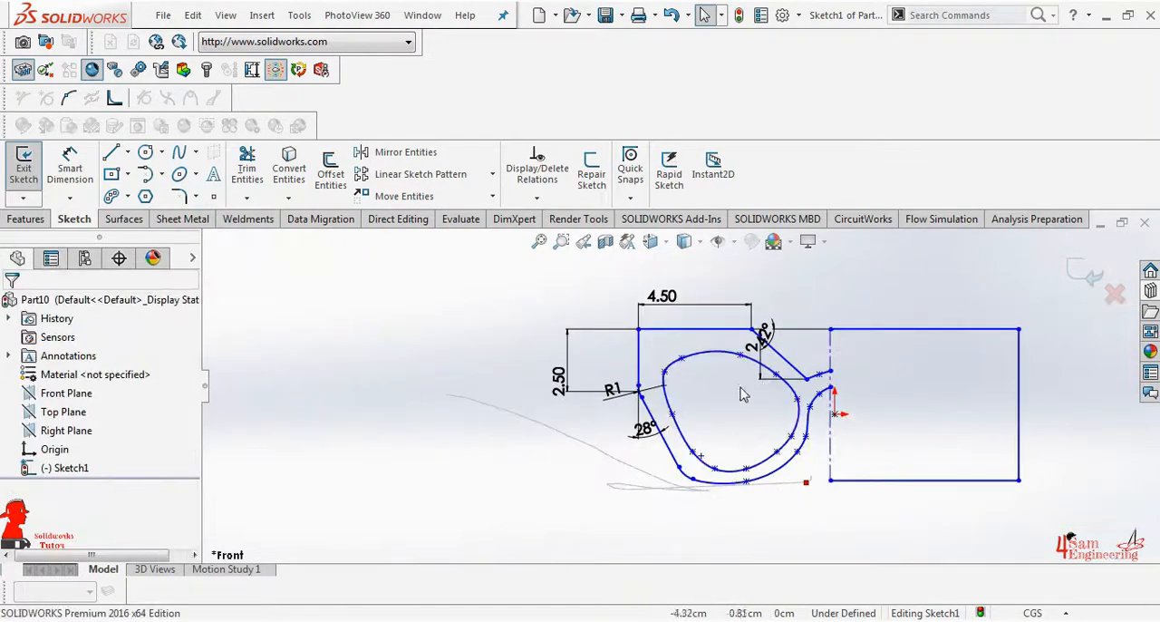
Raise the inner loop's two upper spline points and shift the outer spline's point beside the centerline slightly downward
{"action": "scroll", "coordinate": [813, 387], "scroll_direction": "down", "scroll_amount": 2}
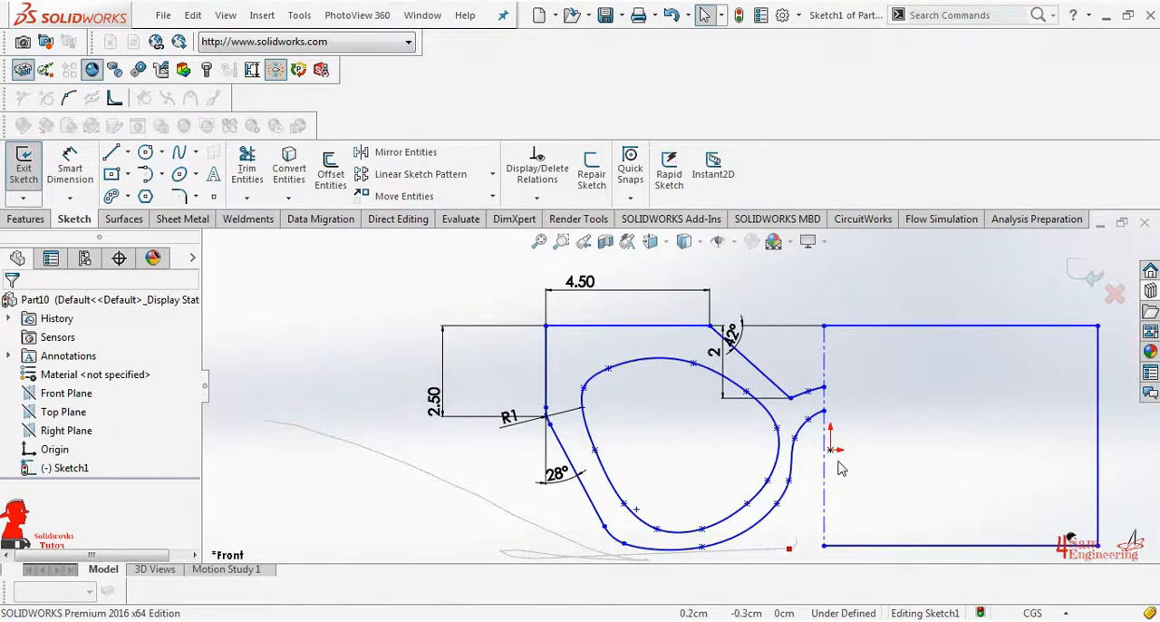
{"action": "left_click_drag", "start_coordinate": [693, 363], "coordinate": [686, 348]}
{"action": "left_click_drag", "start_coordinate": [608, 368], "coordinate": [609, 355]}
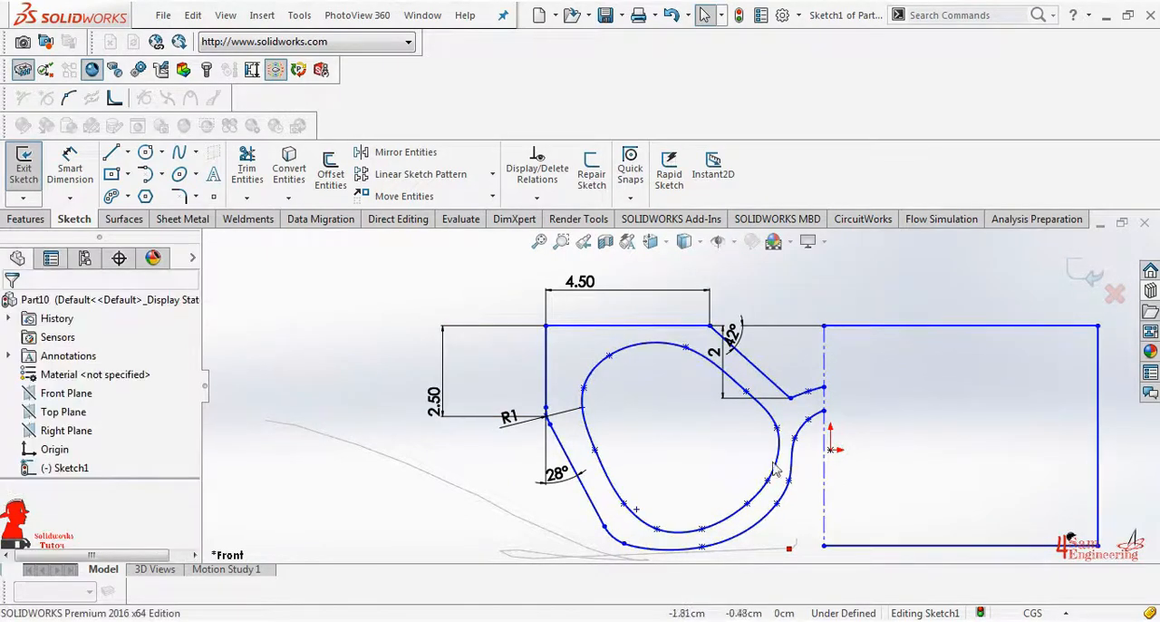
{"action": "mouse_move", "coordinate": [795, 437]}
{"action": "left_mouse_down"}
{"action": "mouse_move", "coordinate": [791, 465]}
{"action": "mouse_move", "coordinate": [796, 449]}
{"action": "left_mouse_up"}
{"action": "left_click", "coordinate": [804, 495]}
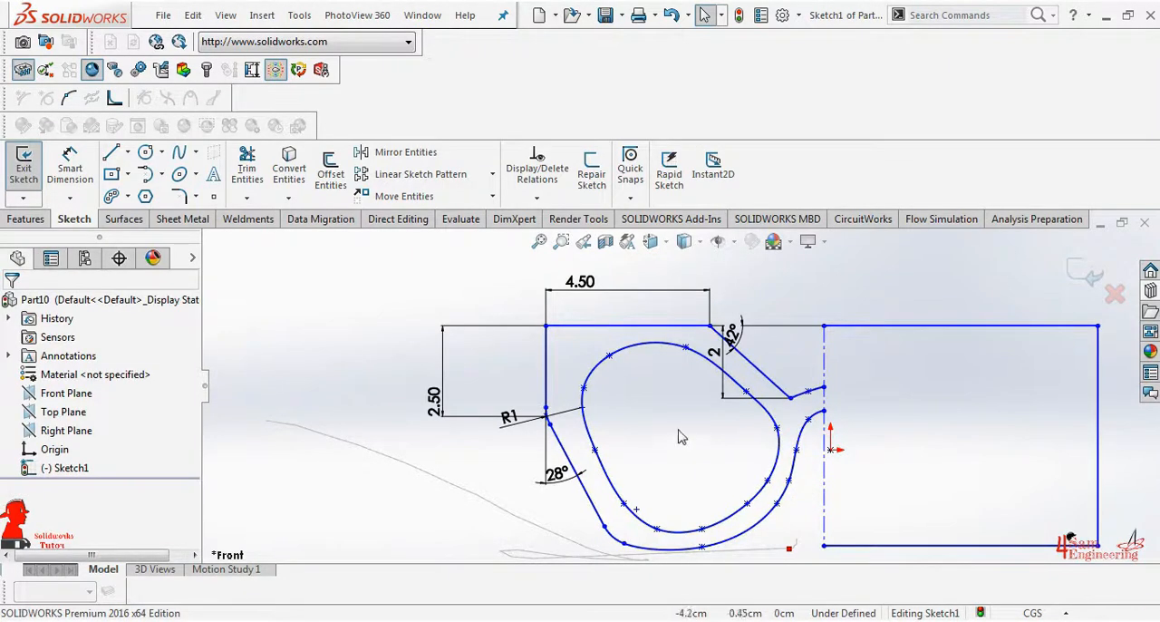
Trim away the rectangle's remaining top, right and bottom edges on the right of the centerline
{"action": "scroll", "coordinate": [682, 436], "scroll_direction": "up", "scroll_amount": 3}
{"action": "left_click", "coordinate": [242, 175]}
{"action": "left_click_drag", "start_coordinate": [907, 301], "coordinate": [912, 390]}
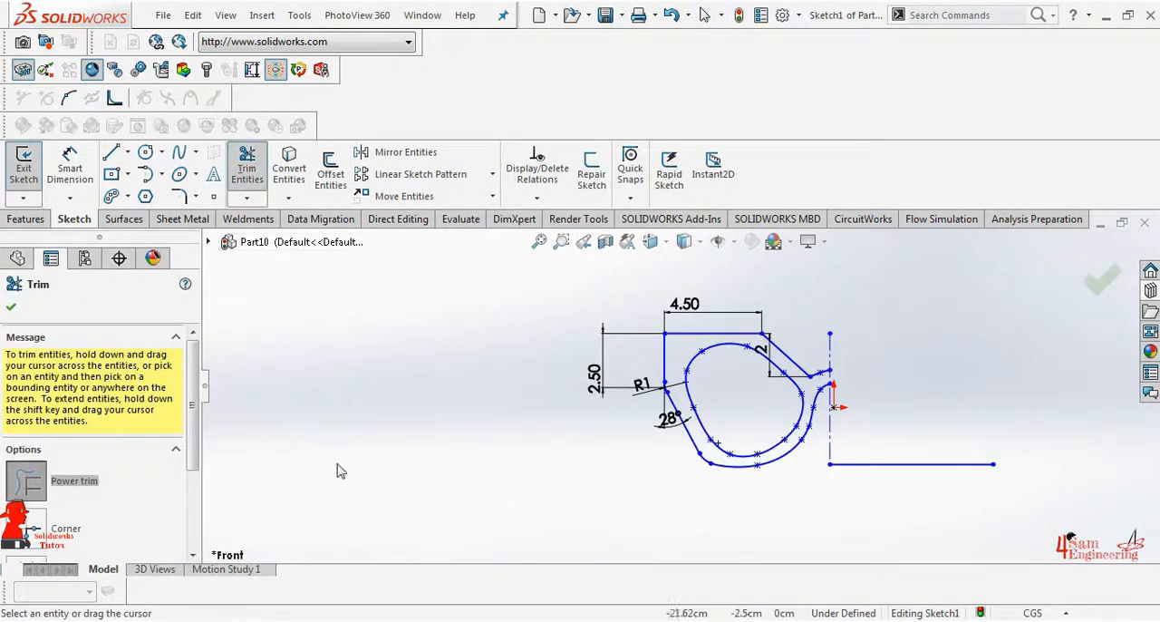
{"action": "left_click_drag", "start_coordinate": [196, 451], "coordinate": [196, 533]}
{"action": "left_click", "coordinate": [75, 538]}
{"action": "left_click", "coordinate": [884, 464]}
{"action": "left_click", "coordinate": [11, 308]}
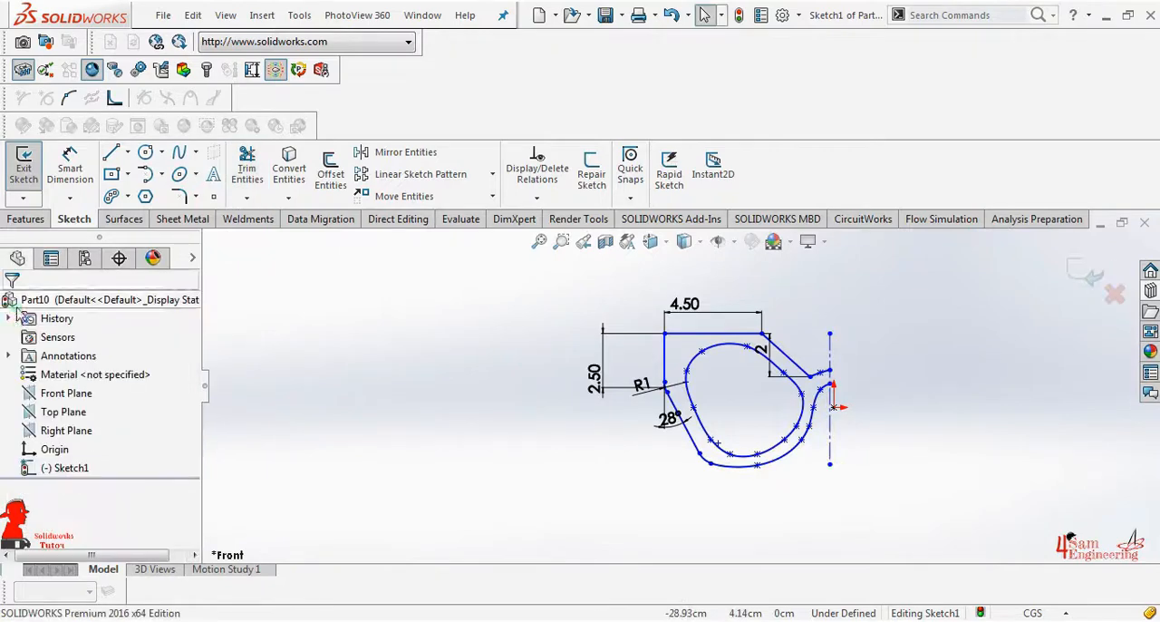
Mirror the outer profile and the inner loop about the vertical centerline, keeping the originals
{"action": "left_click", "coordinate": [405, 152]}
{"action": "left_click", "coordinate": [138, 544]}
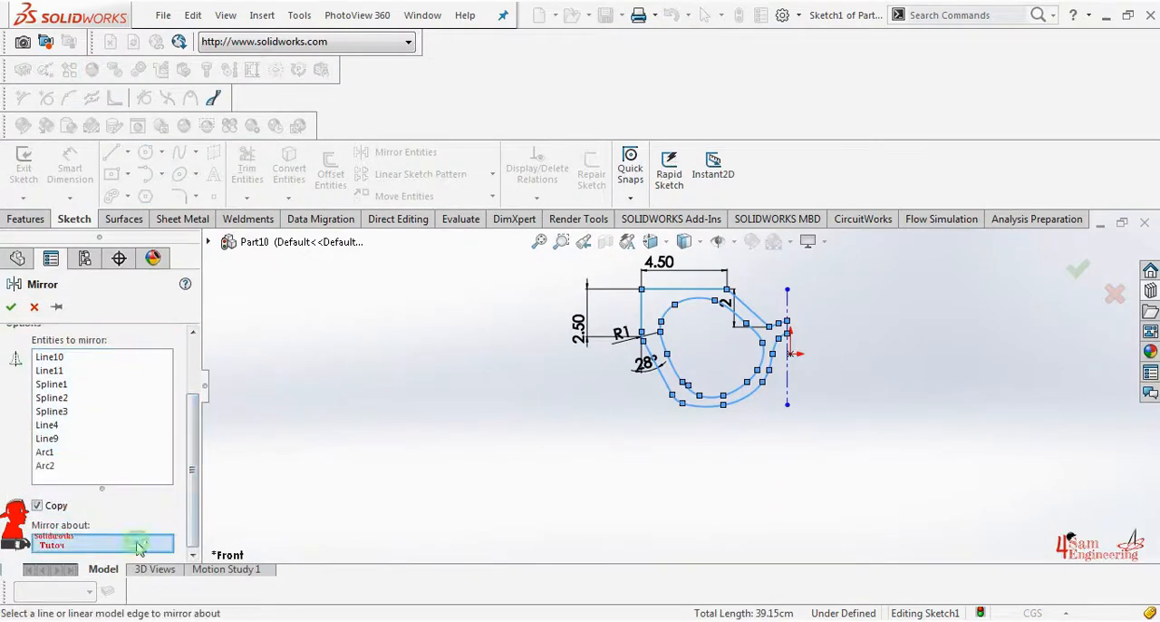
{"action": "left_click", "coordinate": [786, 312]}
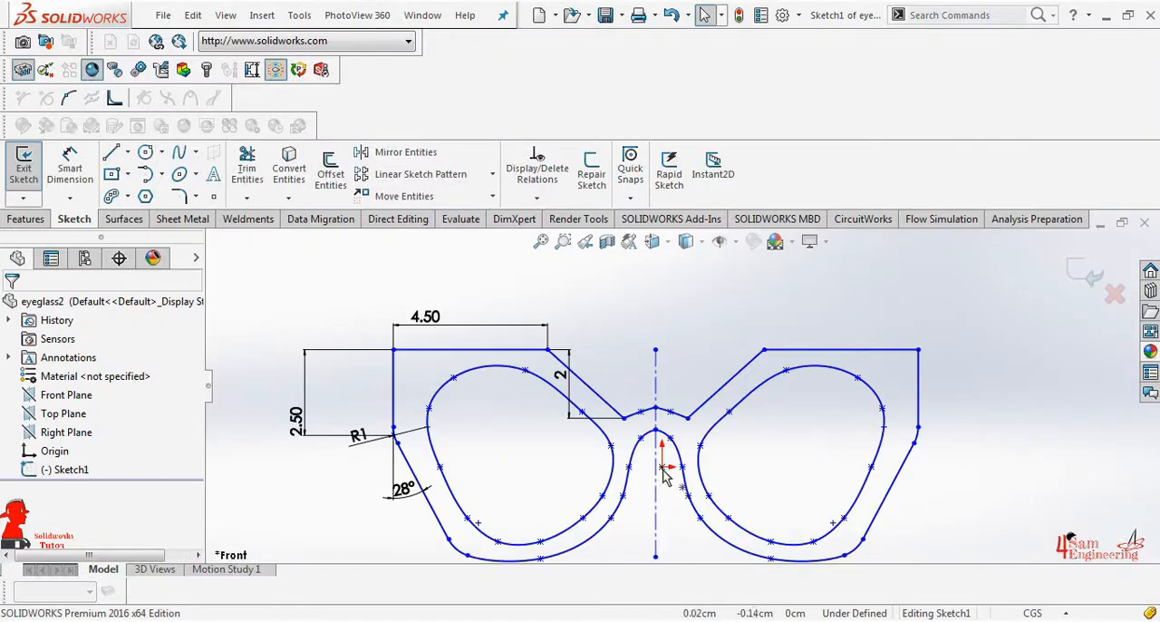
Constrain the sketch origin to the midpoint of the vertical centerline
{"action": "left_click", "coordinate": [661, 478]}
{"action": "left_click", "coordinate": [655, 525], "text": "ctrl"}
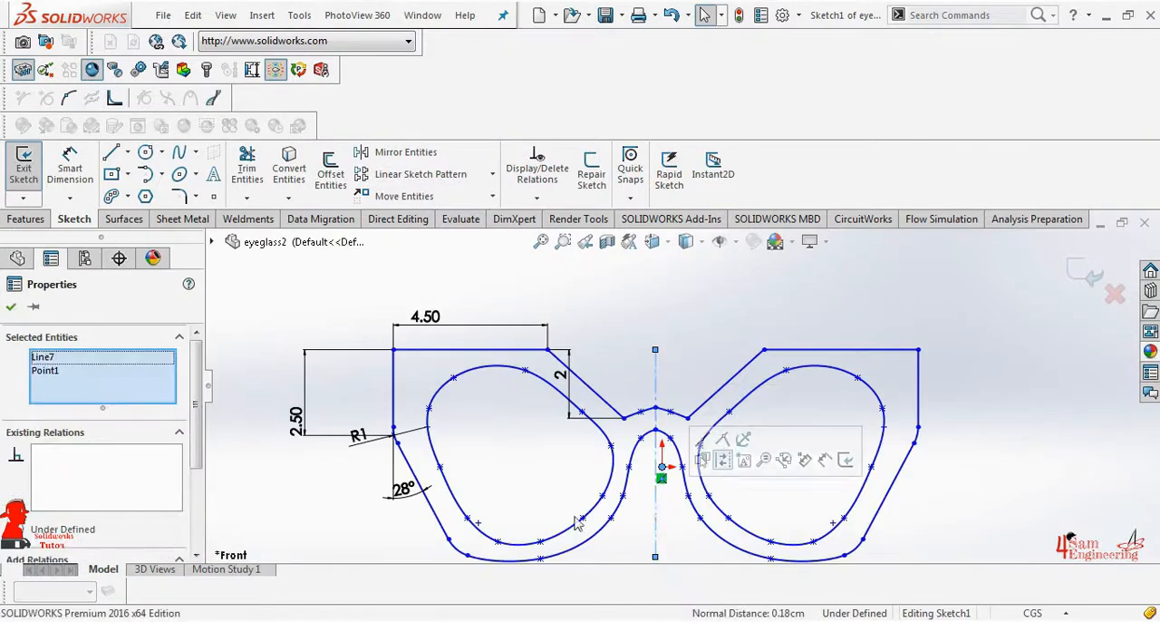
{"action": "scroll", "coordinate": [100, 408], "scroll_direction": "down", "scroll_amount": 3}
{"action": "left_click", "coordinate": [15, 439]}
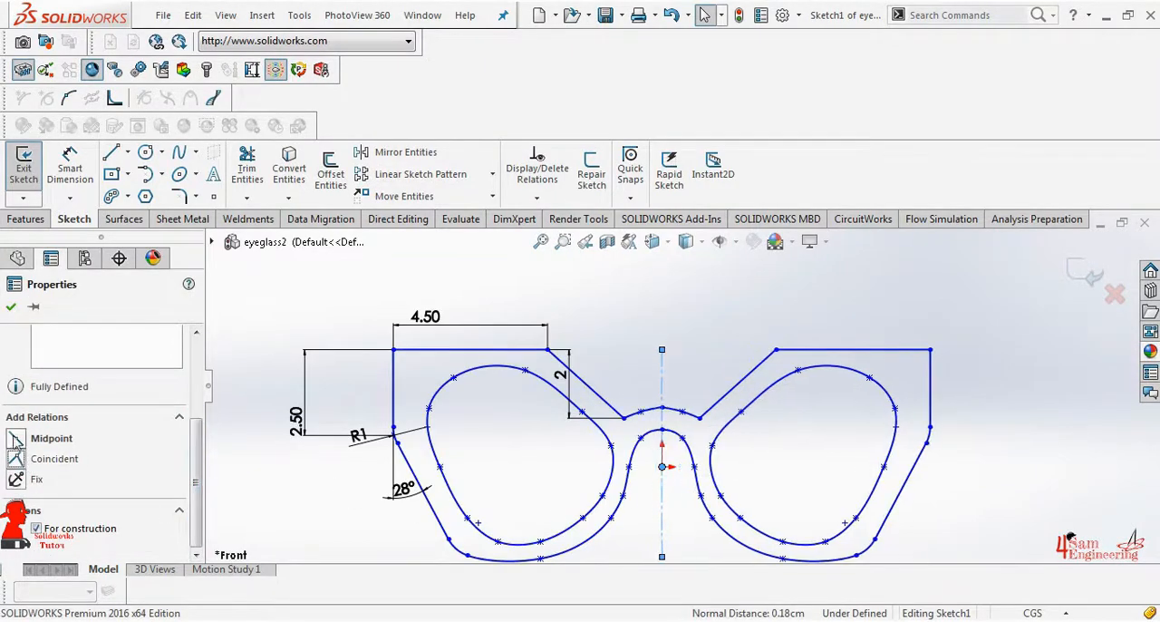
{"action": "left_click", "coordinate": [12, 307]}
Extrude the mirrored eyeglass profile into a solid frame with the default extrusion settings
{"action": "left_click", "coordinate": [26, 218]}
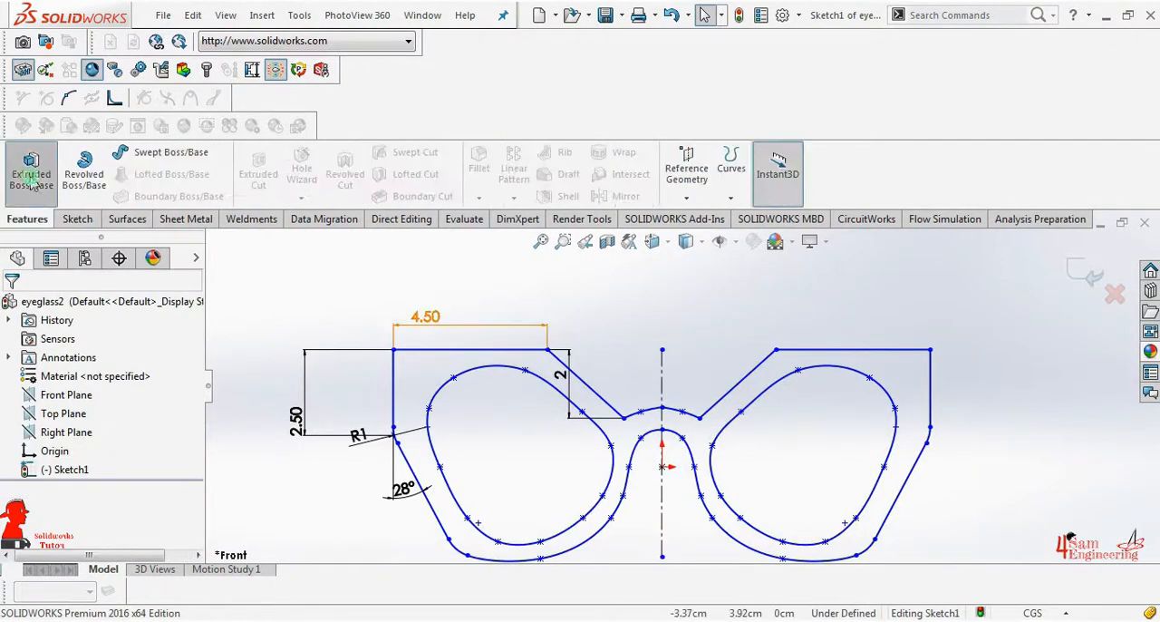
{"action": "left_click", "coordinate": [31, 169]}
{"action": "left_click", "coordinate": [11, 307]}
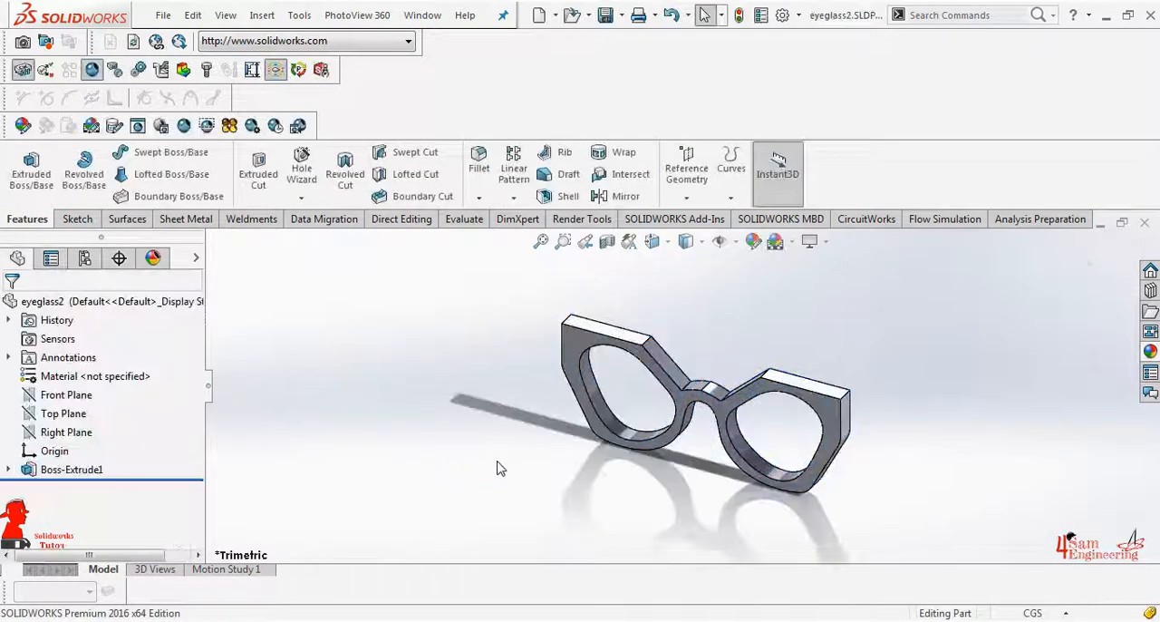
Create a reference plane offset 7.25 cm from the Right Plane, near the frame's outer side
{"action": "left_click", "coordinate": [686, 173]}
{"action": "left_click", "coordinate": [703, 220]}
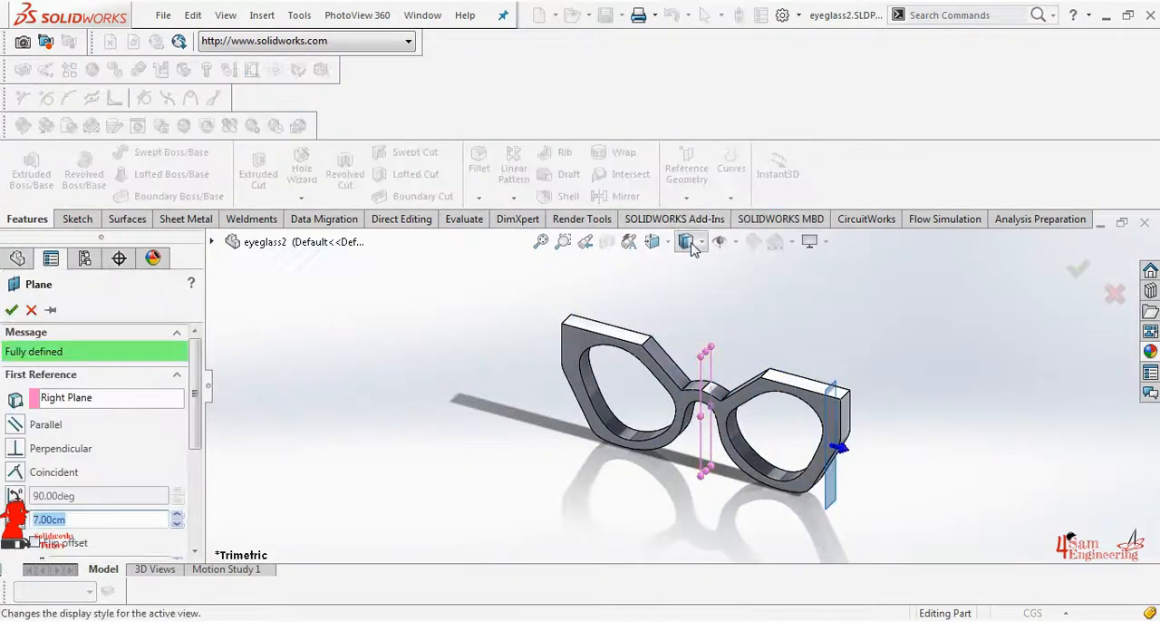
{"action": "left_click_drag", "start_coordinate": [74, 519], "coordinate": [30, 510]}
{"action": "type", "text": "7"}
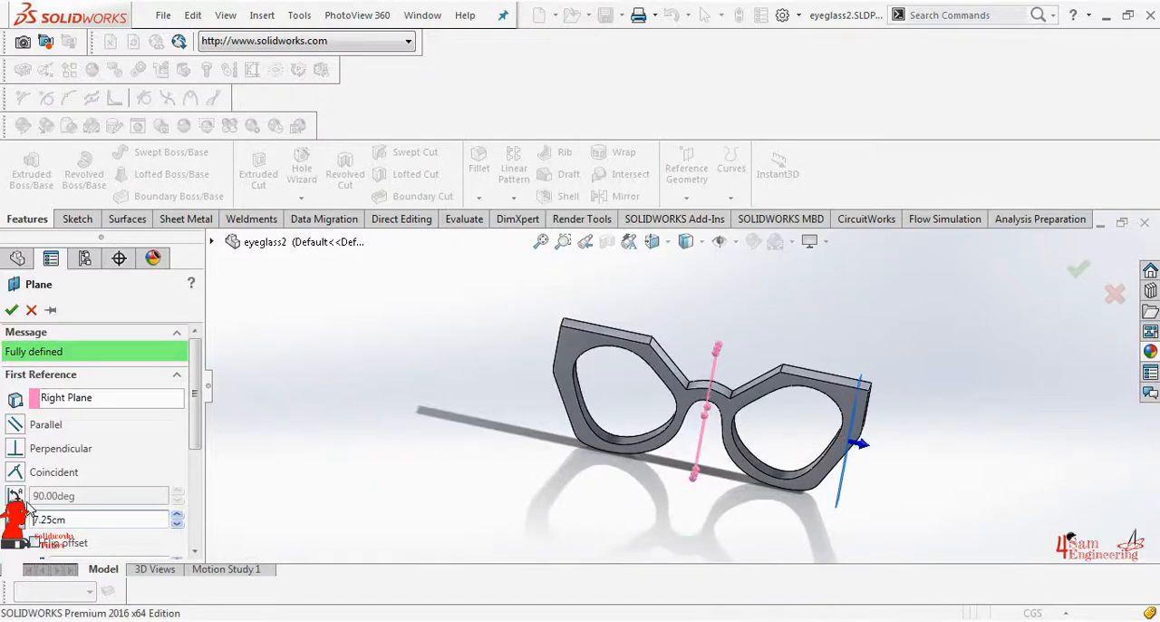
{"action": "left_click", "coordinate": [12, 310]}
Sketch a three-point arched spline on the offset plane, extending about 18 cm back from the frame's rear face
{"action": "middle_click_drag", "start_coordinate": [892, 340], "coordinate": [905, 393]}
{"action": "left_click", "coordinate": [819, 484]}
{"action": "left_click", "coordinate": [859, 439]}
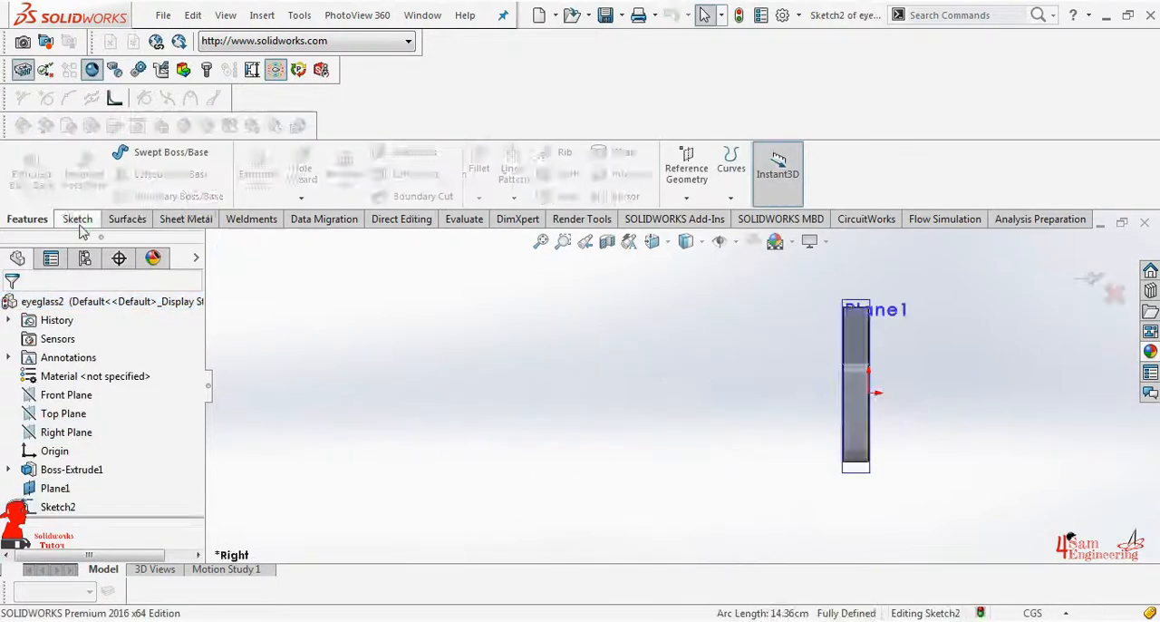
{"action": "left_click", "coordinate": [79, 224]}
{"action": "left_click", "coordinate": [178, 153]}
{"action": "left_click", "coordinate": [843, 343]}
{"action": "scroll", "coordinate": [598, 413], "scroll_direction": "up", "scroll_amount": 5}
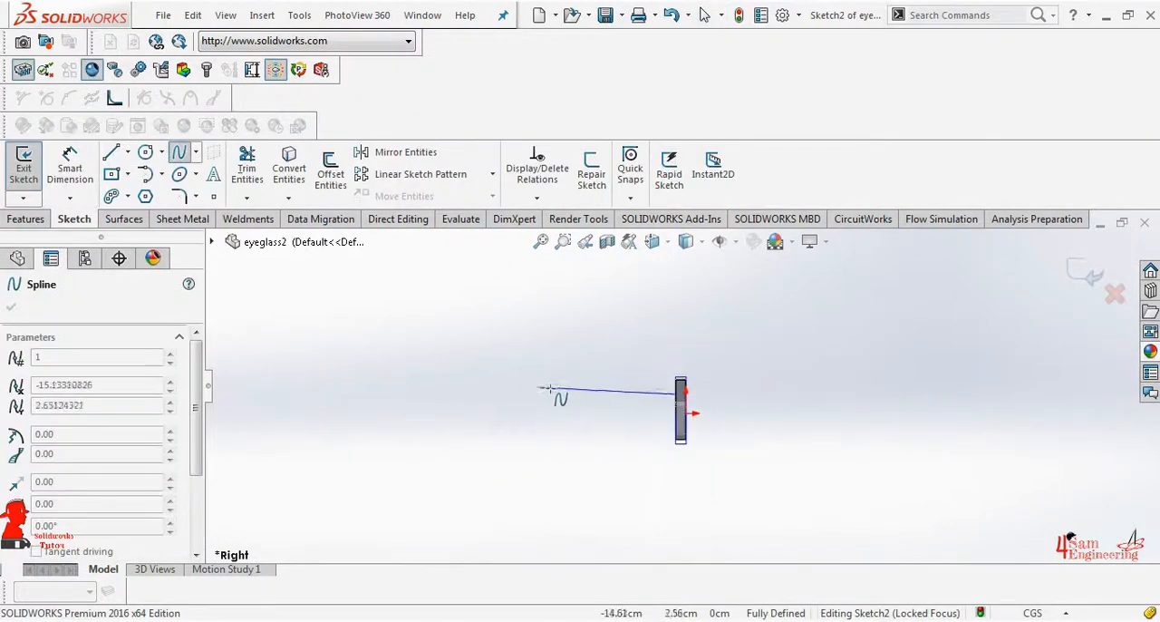
{"action": "left_click", "coordinate": [549, 388]}
{"action": "double_click", "coordinate": [503, 413]}
{"action": "left_click", "coordinate": [503, 415]}
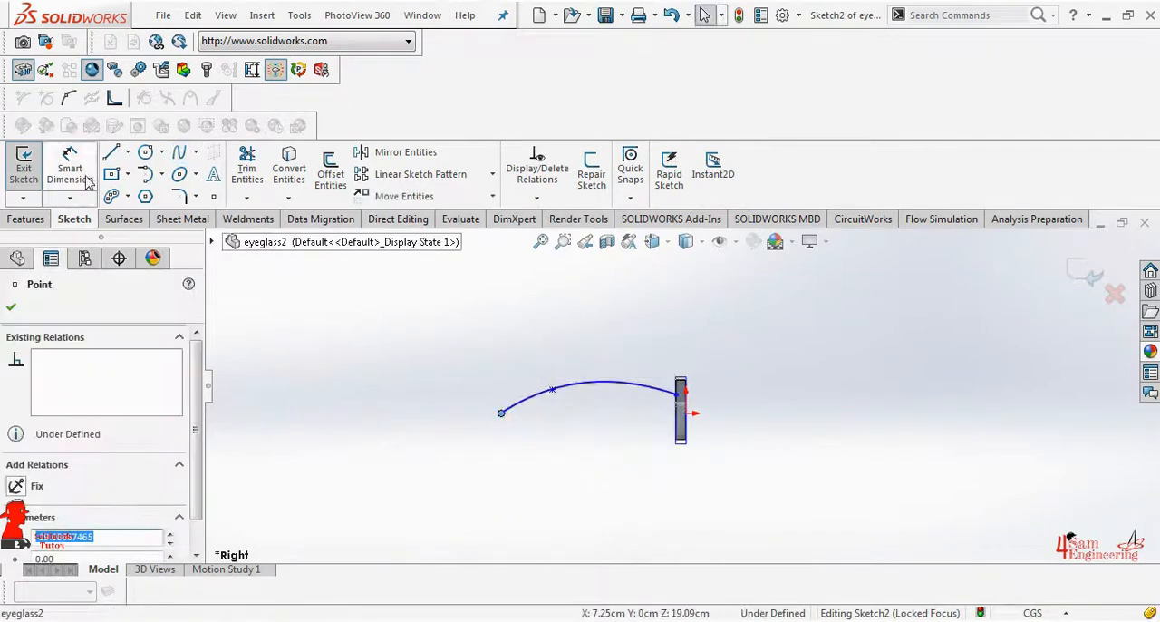
Dimension the temple spline's horizontal length between its two endpoints as 14 cm
{"action": "left_click", "coordinate": [85, 178]}
{"action": "left_click", "coordinate": [677, 395]}
{"action": "type", "text": "14"}
{"action": "key", "text": "Return"}
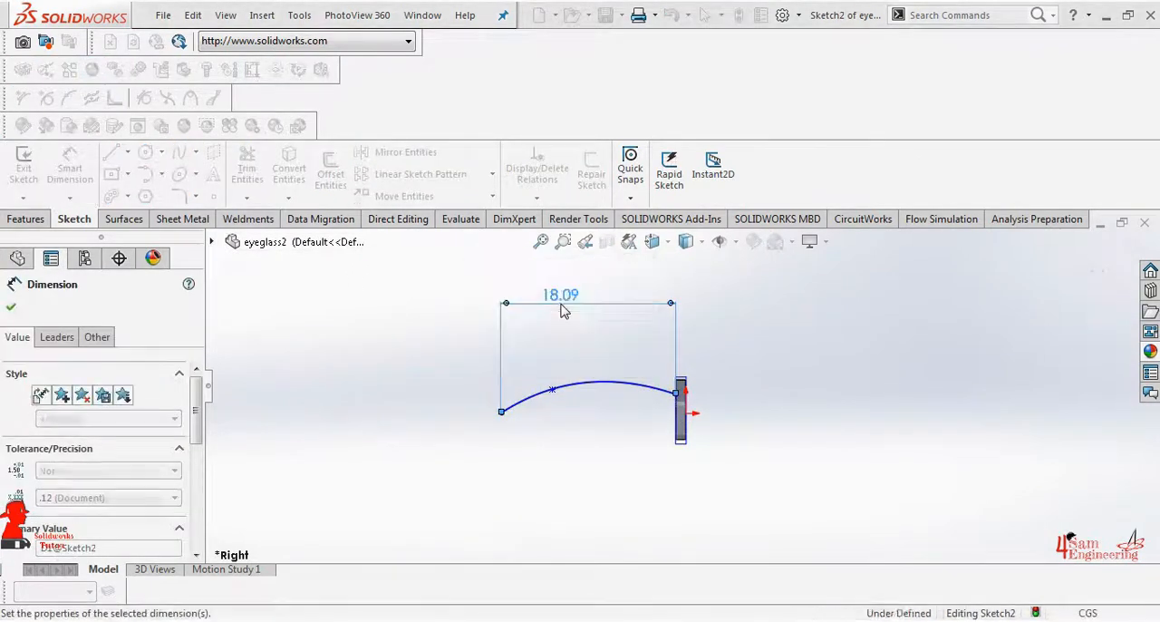
{"action": "left_click", "coordinate": [12, 310]}
Insert an extra point on the temple spline near the frame and flatten the curve, leaving only its far end bent down
{"action": "left_click", "coordinate": [591, 365]}
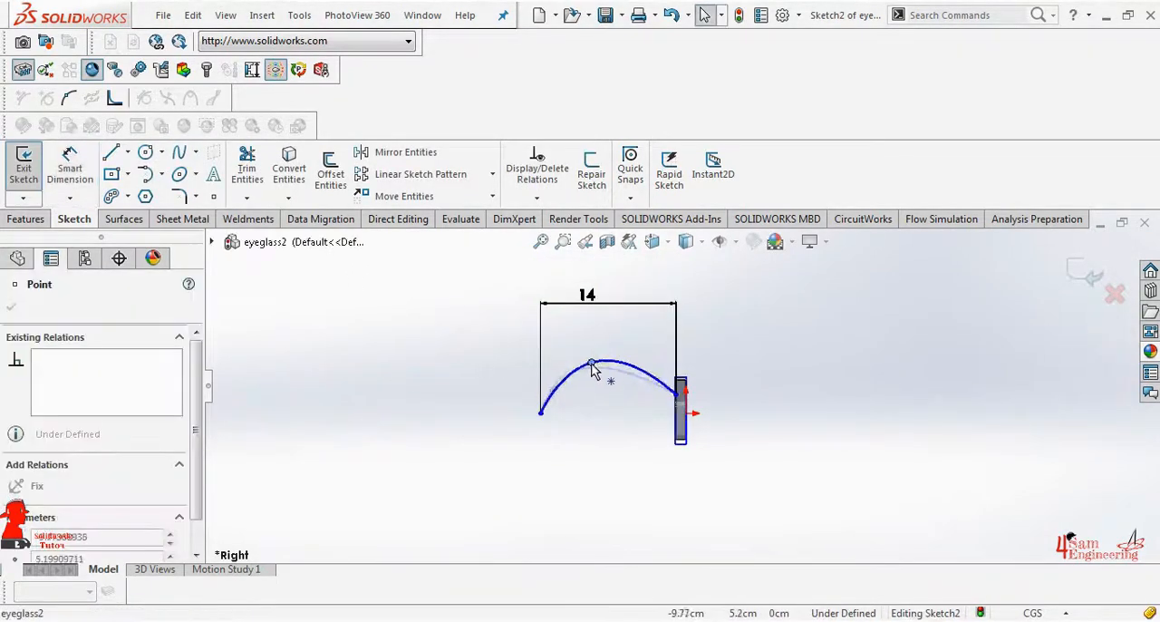
{"action": "left_click_drag", "start_coordinate": [573, 392], "coordinate": [638, 399]}
{"action": "right_click", "coordinate": [647, 387]}
{"action": "left_click", "coordinate": [684, 392]}
{"action": "left_click", "coordinate": [633, 383]}
{"action": "right_click", "coordinate": [635, 385]}
{"action": "left_click", "coordinate": [675, 397]}
{"action": "left_click", "coordinate": [632, 386]}
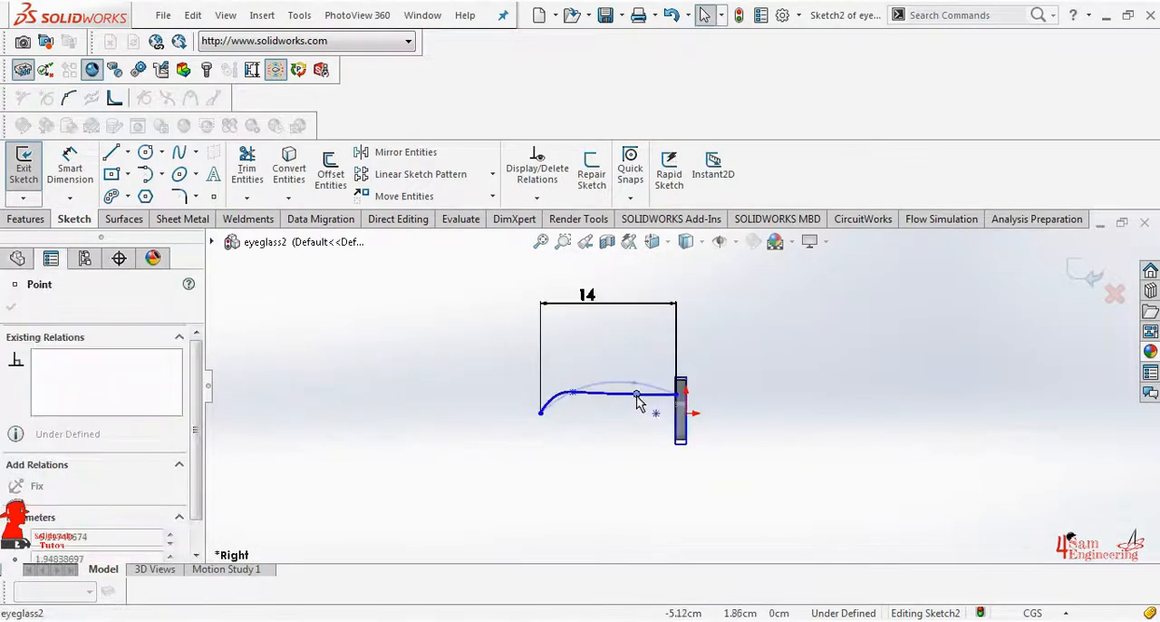
{"action": "left_click", "coordinate": [644, 416]}
Dimension the spline's start point 2 cm below the frame's top edge
{"action": "scroll", "coordinate": [674, 366], "scroll_direction": "down", "scroll_amount": 6}
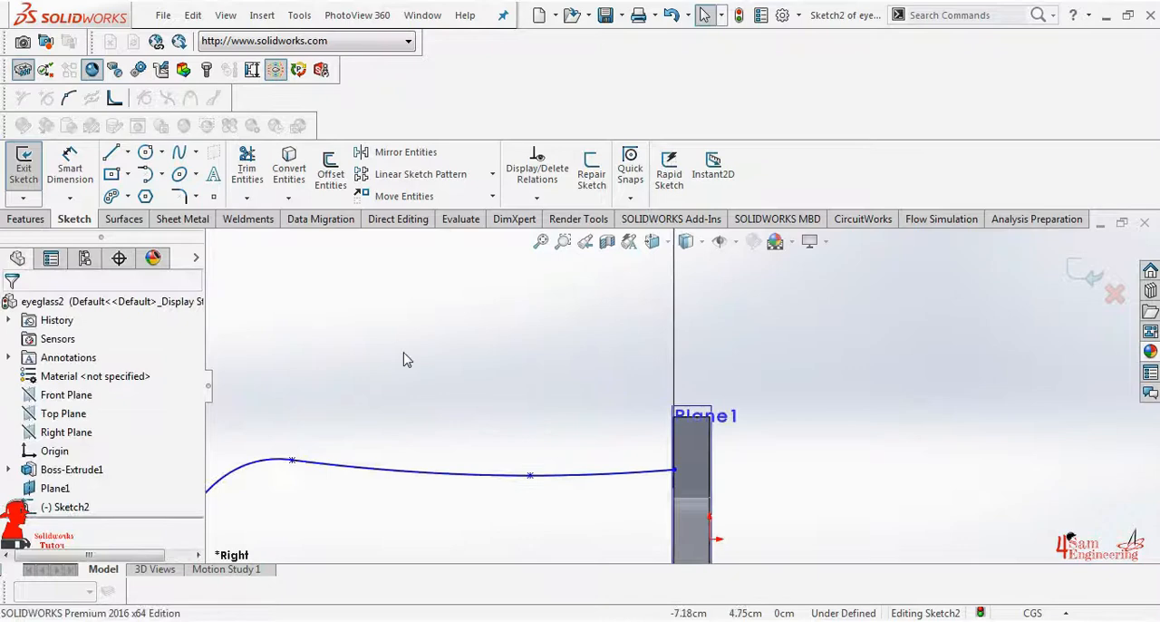
{"action": "left_click", "coordinate": [88, 169]}
{"action": "left_click", "coordinate": [676, 470]}
{"action": "left_click", "coordinate": [694, 416]}
{"action": "left_click", "coordinate": [849, 432]}
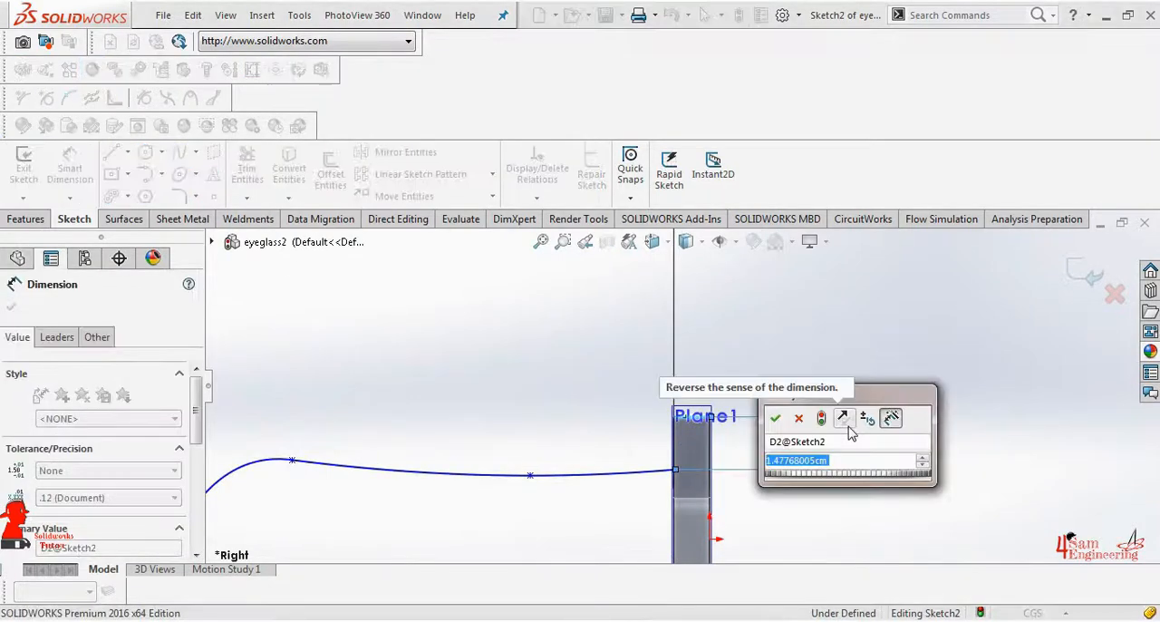
{"action": "type", "text": "2"}
{"action": "key", "text": "Return"}
{"action": "left_click", "coordinate": [11, 307]}
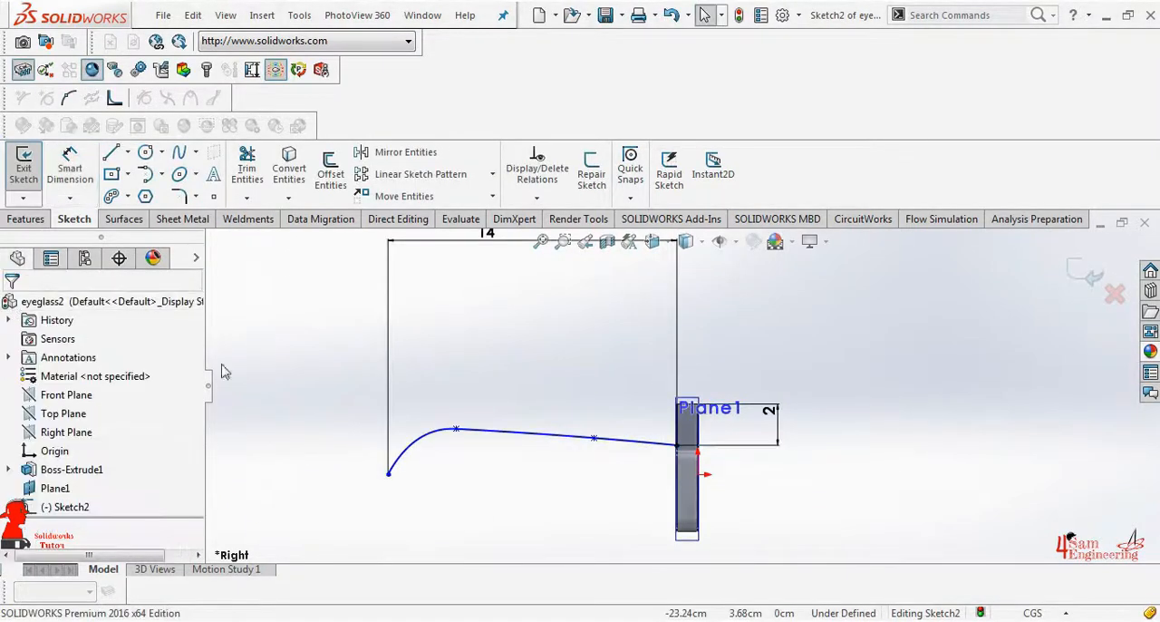
Extrude the temple spline as a thin feature, Mid Plane, 0.5 cm deep
{"action": "left_click", "coordinate": [25, 218]}
{"action": "left_click", "coordinate": [31, 168]}
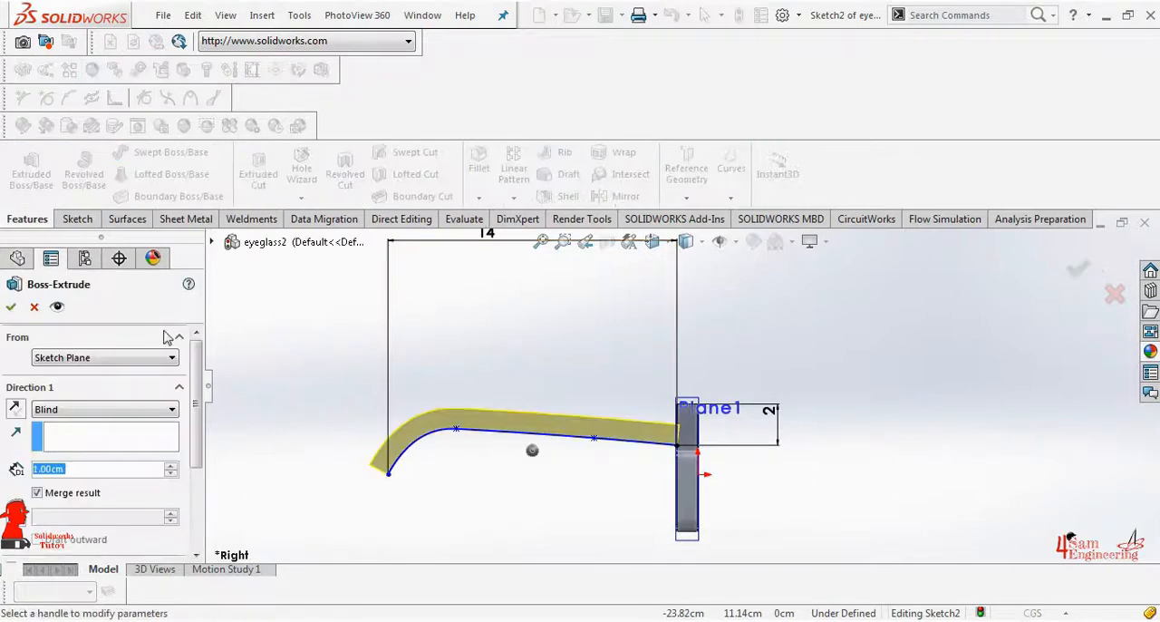
{"action": "left_click", "coordinate": [114, 409]}
{"action": "left_click", "coordinate": [137, 501]}
{"action": "middle_click_drag", "start_coordinate": [313, 444], "coordinate": [481, 488]}
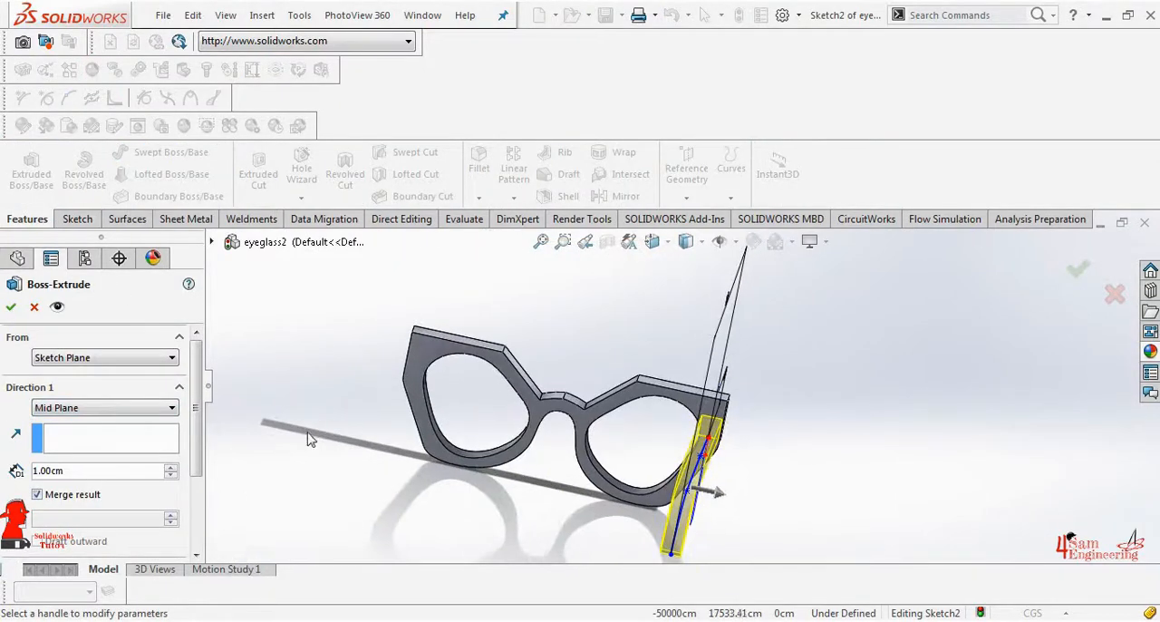
{"action": "type", "text": "0.5"}
{"action": "key", "text": "Return"}
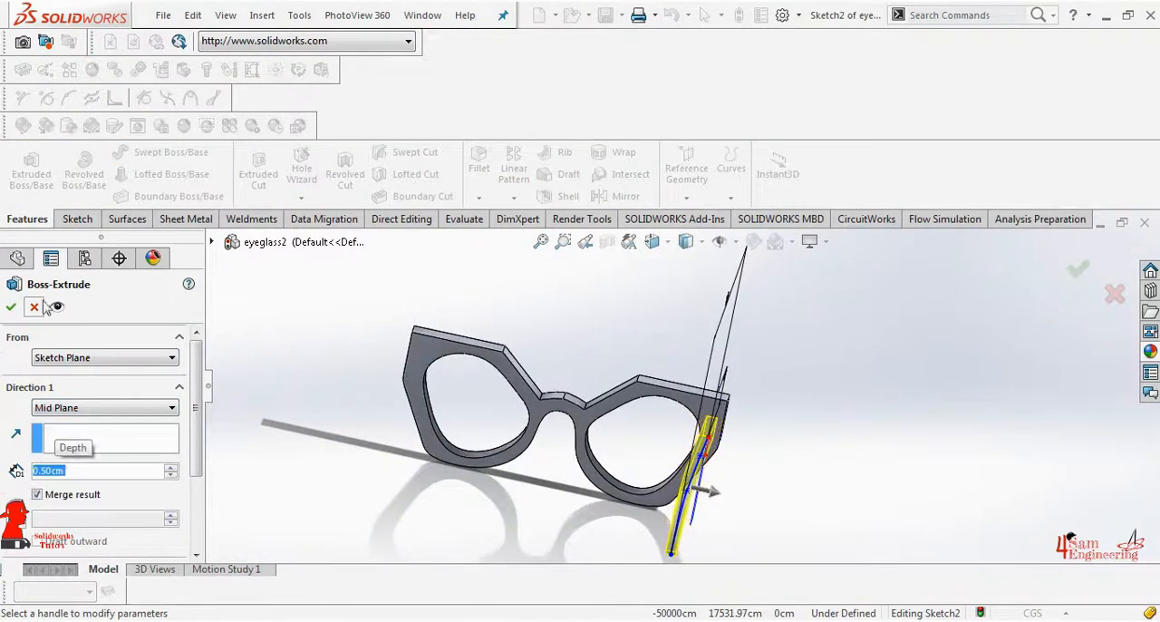
{"action": "left_click", "coordinate": [10, 307]}
Mirror the thin-extruded temple arm about the Right Plane
{"action": "left_click", "coordinate": [66, 431]}
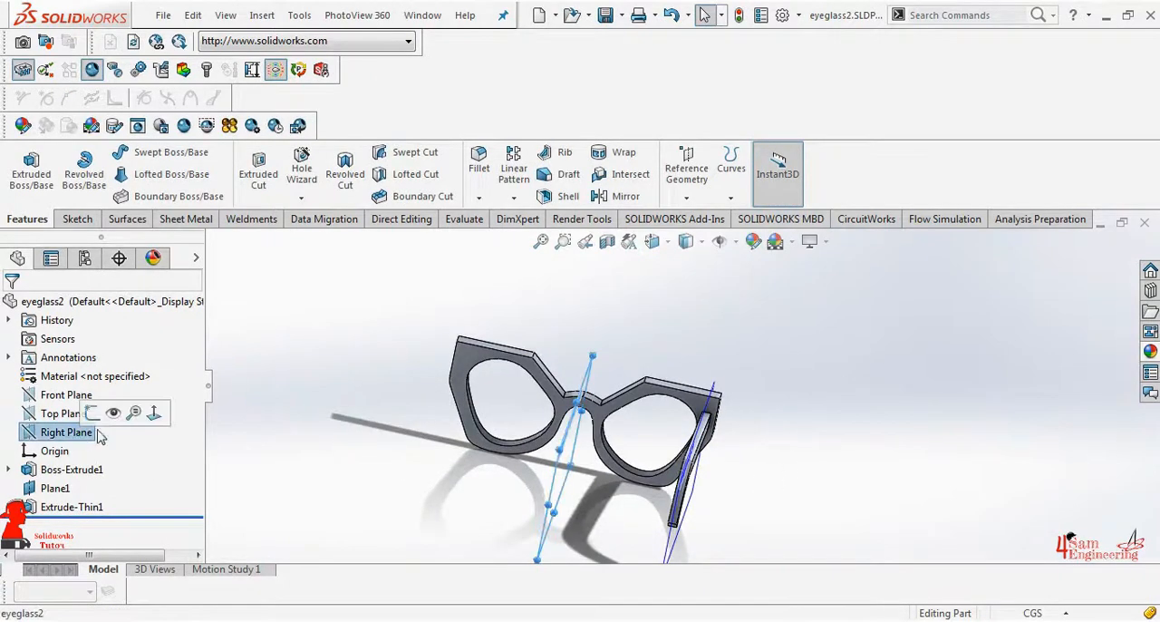
{"action": "left_click", "coordinate": [513, 196]}
{"action": "left_click", "coordinate": [558, 262]}
{"action": "scroll", "coordinate": [660, 424], "scroll_direction": "down", "scroll_amount": 3}
{"action": "left_click", "coordinate": [659, 424]}
{"action": "scroll", "coordinate": [660, 424], "scroll_direction": "up", "scroll_amount": 3}
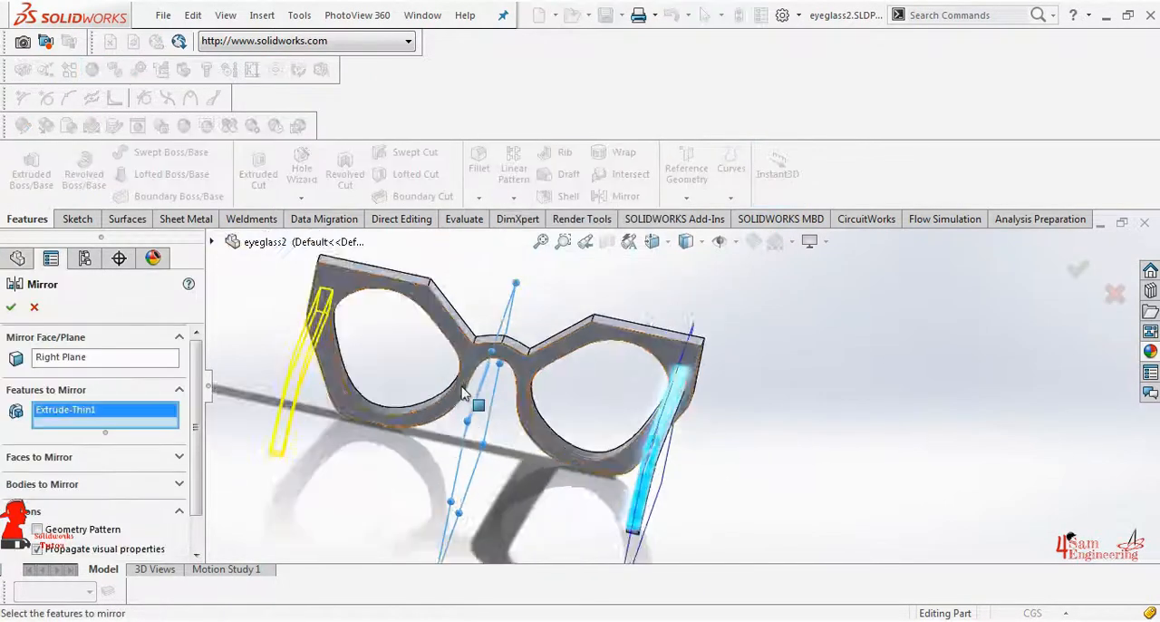
{"action": "left_click", "coordinate": [11, 307]}
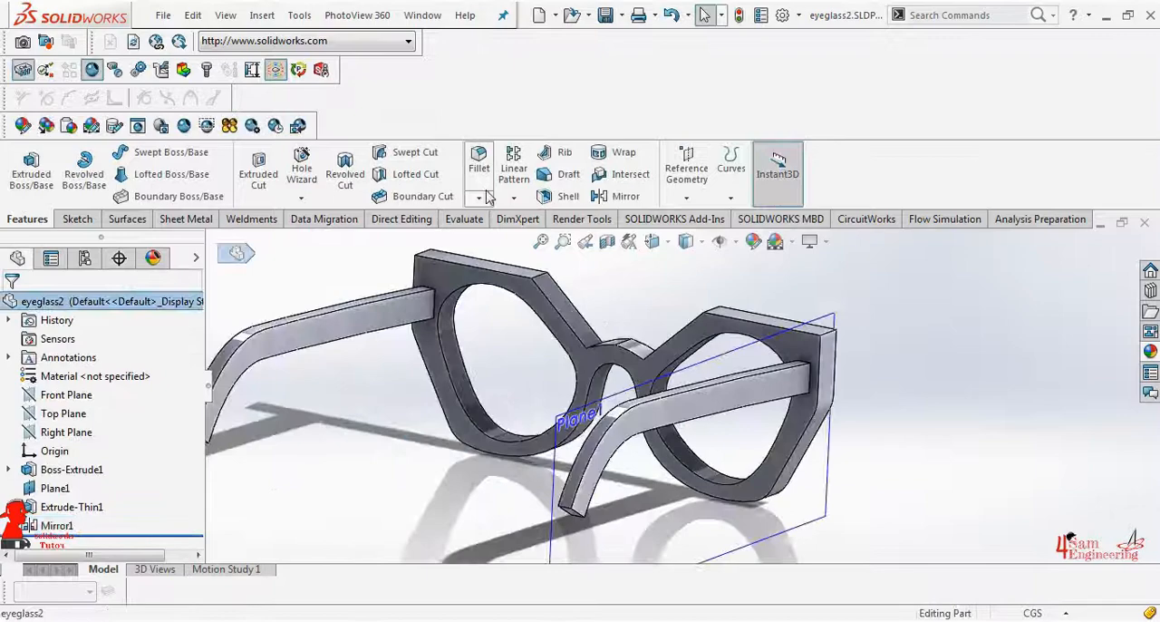
Start a 0.05 cm symmetric fillet and select the long faces and the end face of one temple arm
{"action": "left_click", "coordinate": [484, 178]}
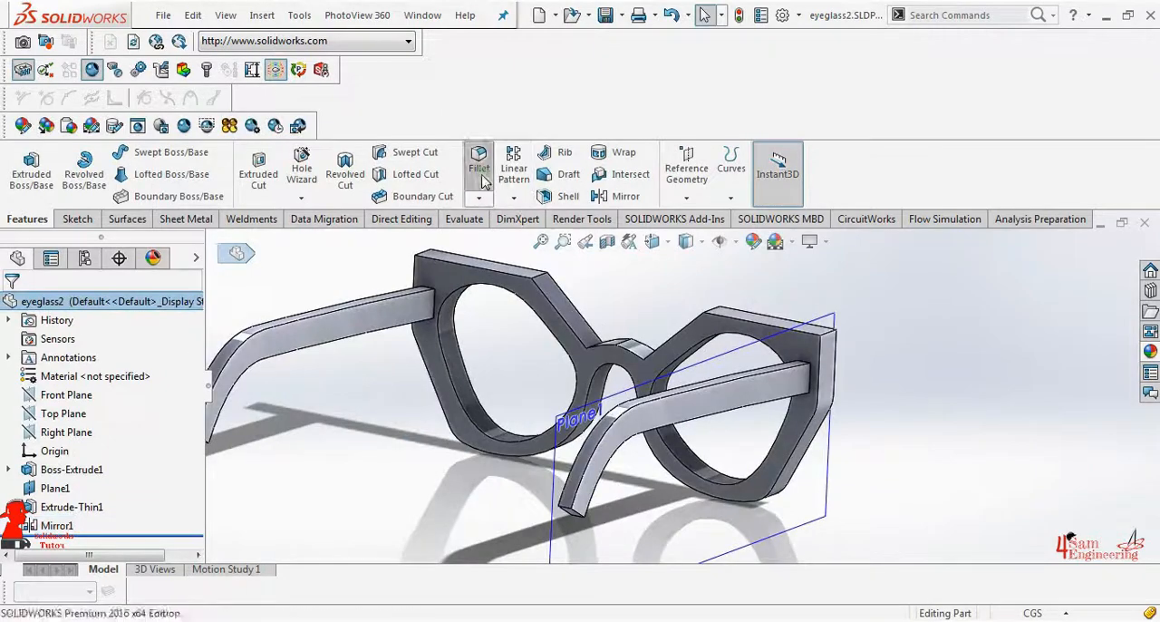
{"action": "left_click_drag", "start_coordinate": [195, 398], "coordinate": [195, 450]}
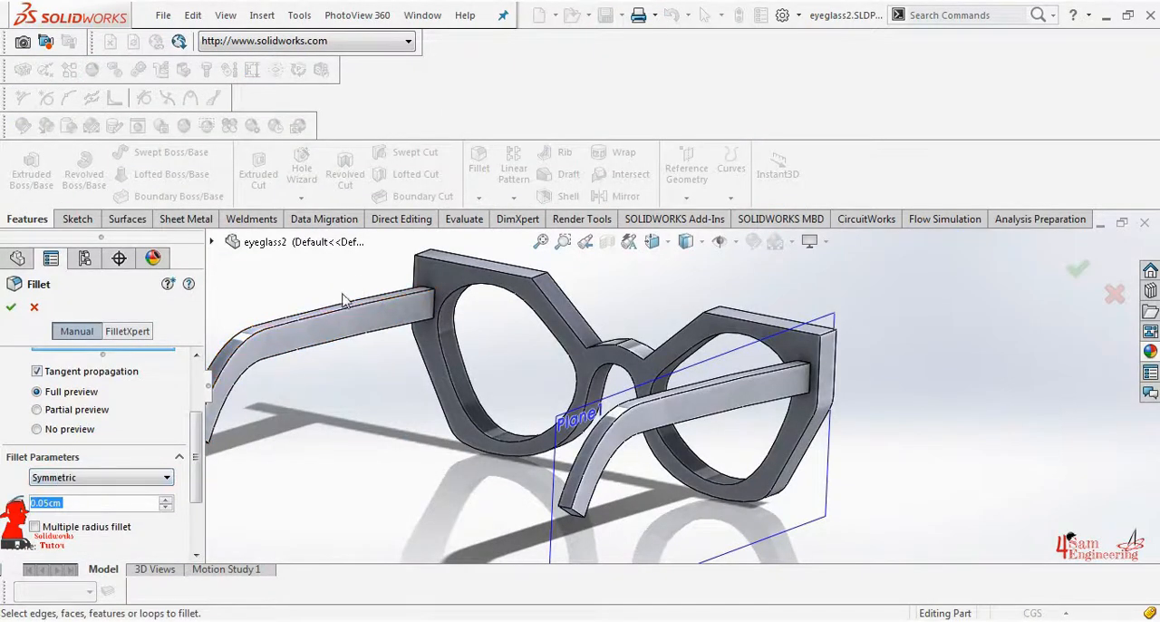
{"action": "left_click", "coordinate": [350, 328]}
{"action": "middle_click_drag", "start_coordinate": [364, 306], "coordinate": [308, 277]}
{"action": "left_click", "coordinate": [364, 306]}
{"action": "scroll", "coordinate": [513, 397], "scroll_direction": "down", "scroll_amount": 3}
{"action": "left_click", "coordinate": [512, 397]}
{"action": "middle_click_drag", "start_coordinate": [512, 397], "coordinate": [466, 251]}
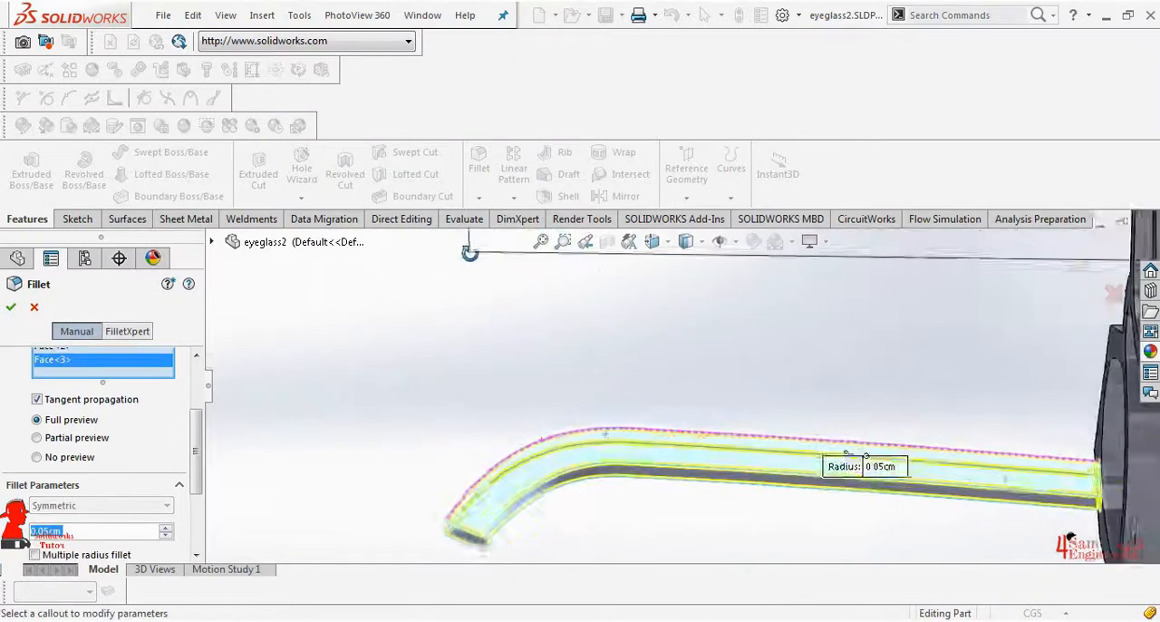
{"action": "scroll", "coordinate": [653, 487], "scroll_direction": "down", "scroll_amount": 5}
{"action": "left_click", "coordinate": [648, 484]}
{"action": "middle_click_drag", "start_coordinate": [645, 481], "coordinate": [587, 401]}
{"action": "left_click", "coordinate": [589, 401]}
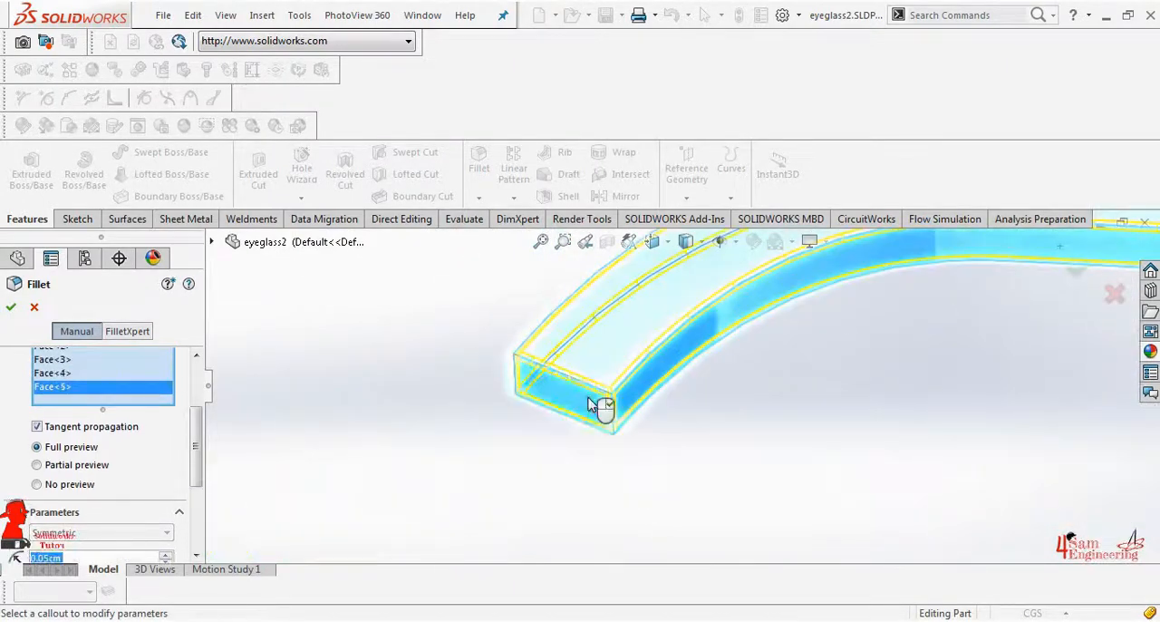
Add a side face, the underside and the end face of the other temple arm to the fillet selection
{"action": "scroll", "coordinate": [594, 406], "scroll_direction": "up", "scroll_amount": 10}
{"action": "scroll", "coordinate": [766, 310], "scroll_direction": "down", "scroll_amount": 5}
{"action": "left_click", "coordinate": [759, 274]}
{"action": "scroll", "coordinate": [583, 301], "scroll_direction": "down", "scroll_amount": 3}
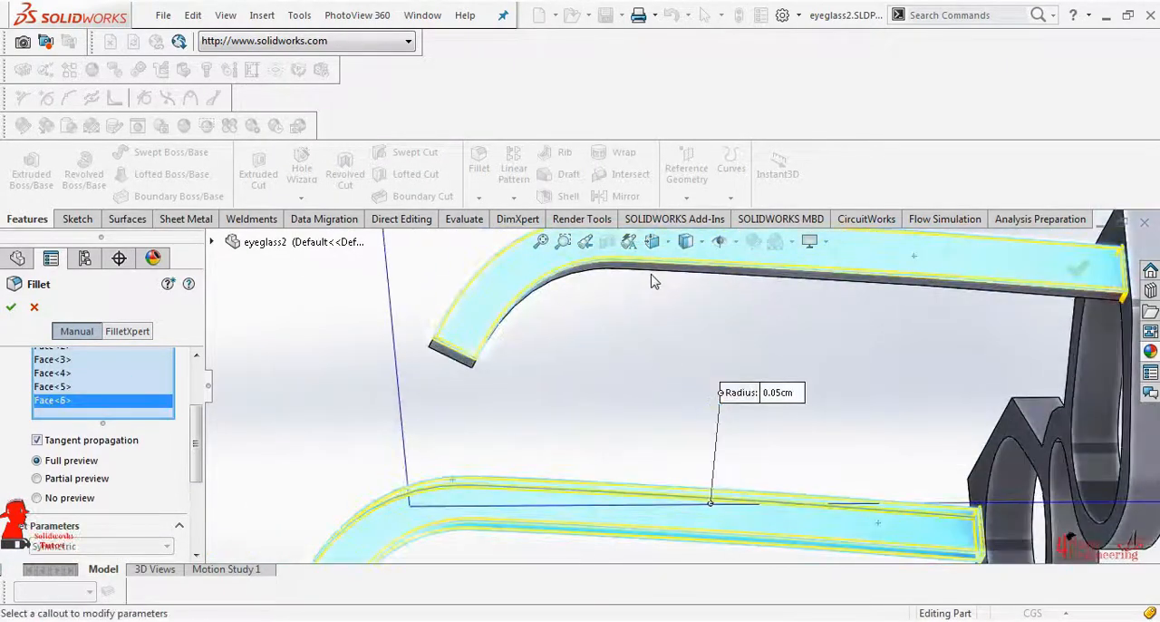
{"action": "middle_click_drag", "start_coordinate": [653, 279], "coordinate": [707, 277]}
{"action": "left_click", "coordinate": [706, 276]}
{"action": "left_click", "coordinate": [490, 328]}
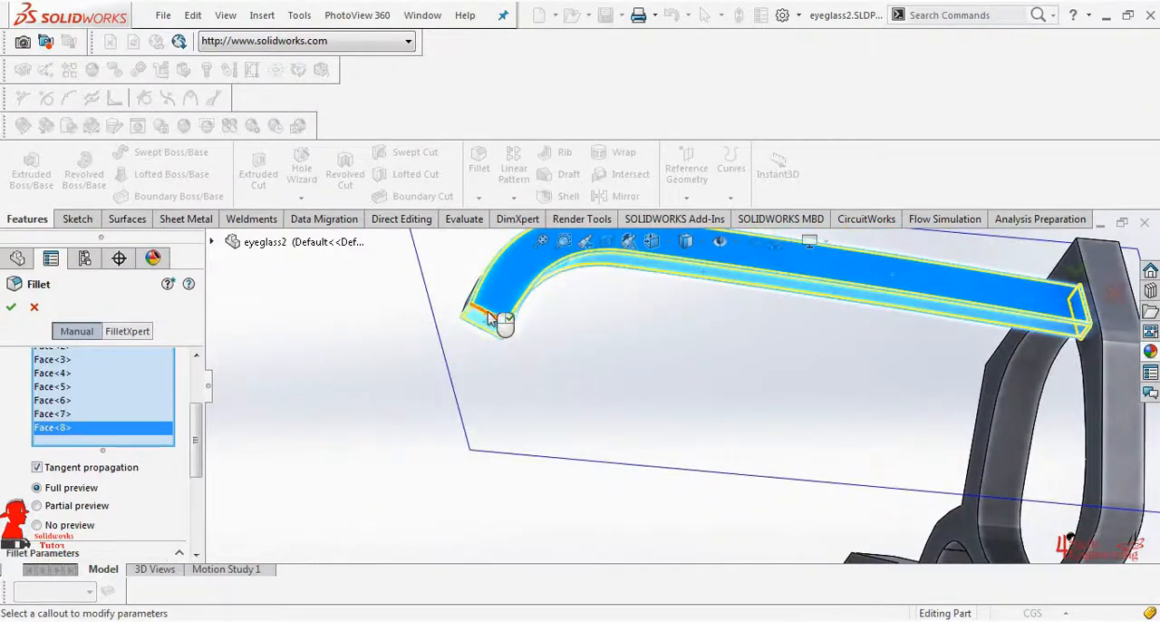
Add the second arm's two remaining long faces and apply the 0.05 cm fillet to both arms
{"action": "middle_click_drag", "start_coordinate": [492, 319], "coordinate": [612, 312]}
{"action": "scroll", "coordinate": [523, 314], "scroll_direction": "down", "scroll_amount": 5}
{"action": "left_click", "coordinate": [513, 305]}
{"action": "scroll", "coordinate": [533, 315], "scroll_direction": "up", "scroll_amount": 5}
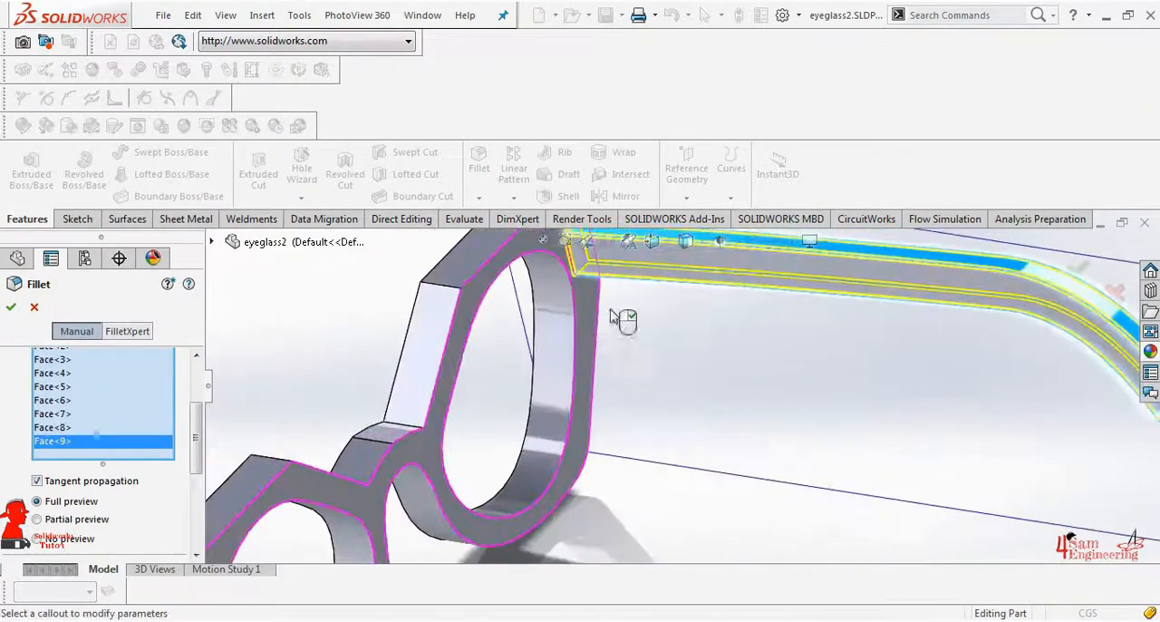
{"action": "scroll", "coordinate": [613, 312], "scroll_direction": "down", "scroll_amount": 3}
{"action": "left_click", "coordinate": [748, 259]}
{"action": "scroll", "coordinate": [754, 264], "scroll_direction": "up", "scroll_amount": 6}
{"action": "scroll", "coordinate": [632, 388], "scroll_direction": "up", "scroll_amount": 3}
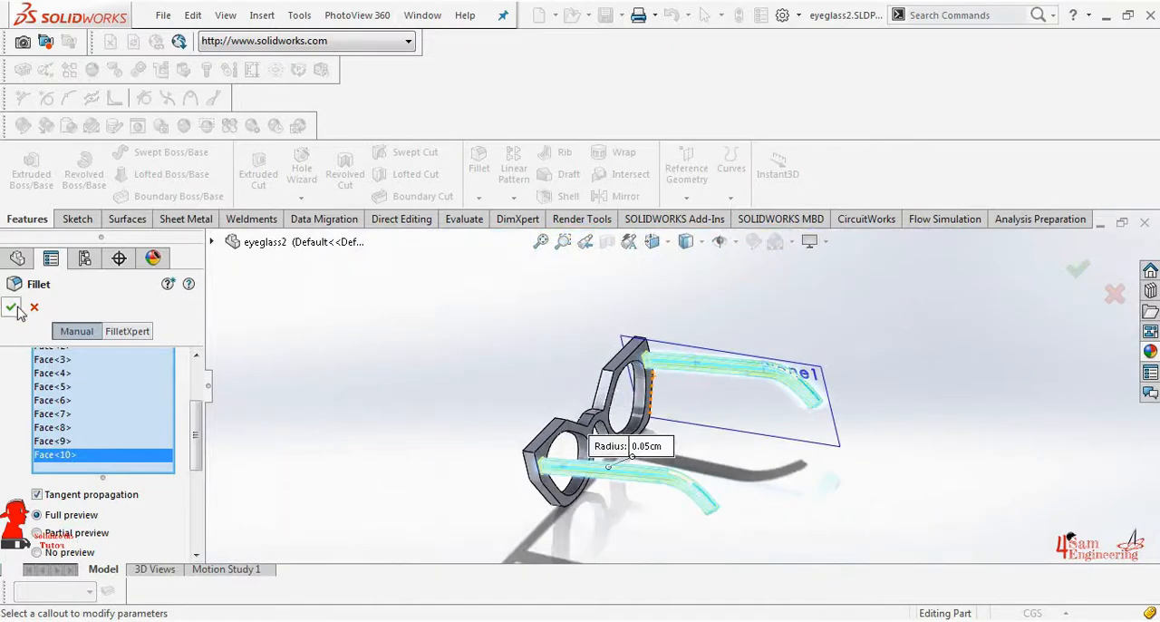
{"action": "left_click", "coordinate": [12, 307]}
Hide the offset reference plane beside the temple arm
{"action": "middle_click_drag", "start_coordinate": [426, 378], "coordinate": [625, 360]}
{"action": "left_click", "coordinate": [699, 367]}
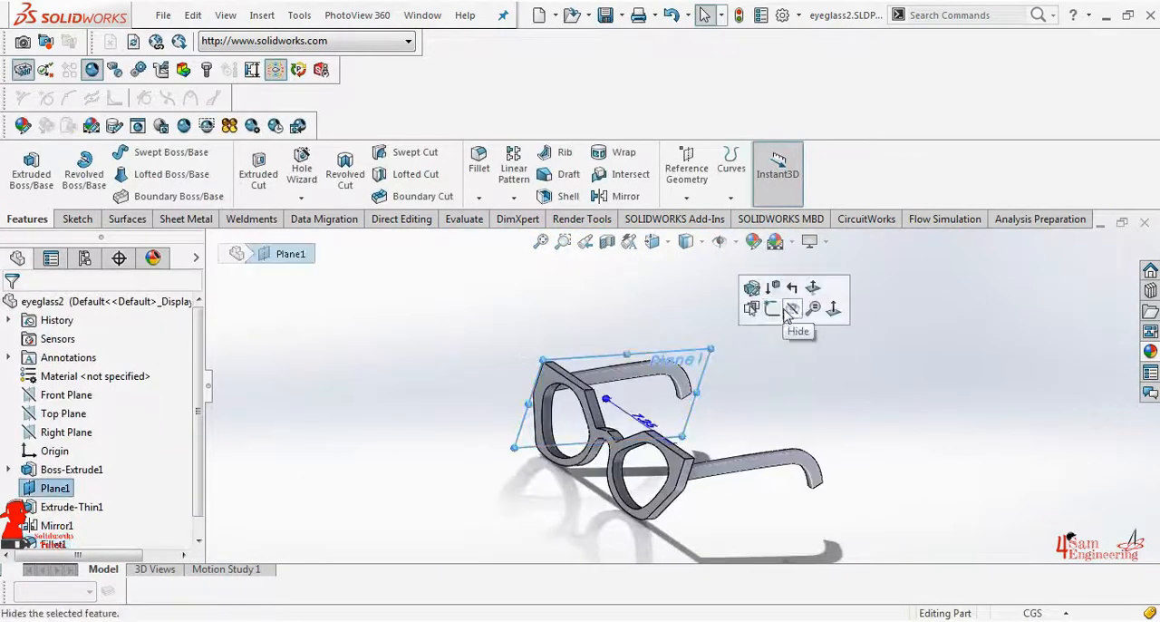
{"action": "left_click", "coordinate": [772, 311]}
Start a fillet on the frame's upper corner edge above one lens and set its radius to 0.25 cm
{"action": "left_click", "coordinate": [478, 163]}
{"action": "left_click", "coordinate": [614, 377]}
{"action": "scroll", "coordinate": [589, 409], "scroll_direction": "down", "scroll_amount": 3}
{"action": "scroll", "coordinate": [156, 501], "scroll_direction": "down", "scroll_amount": 3}
{"action": "double_click", "coordinate": [156, 501]}
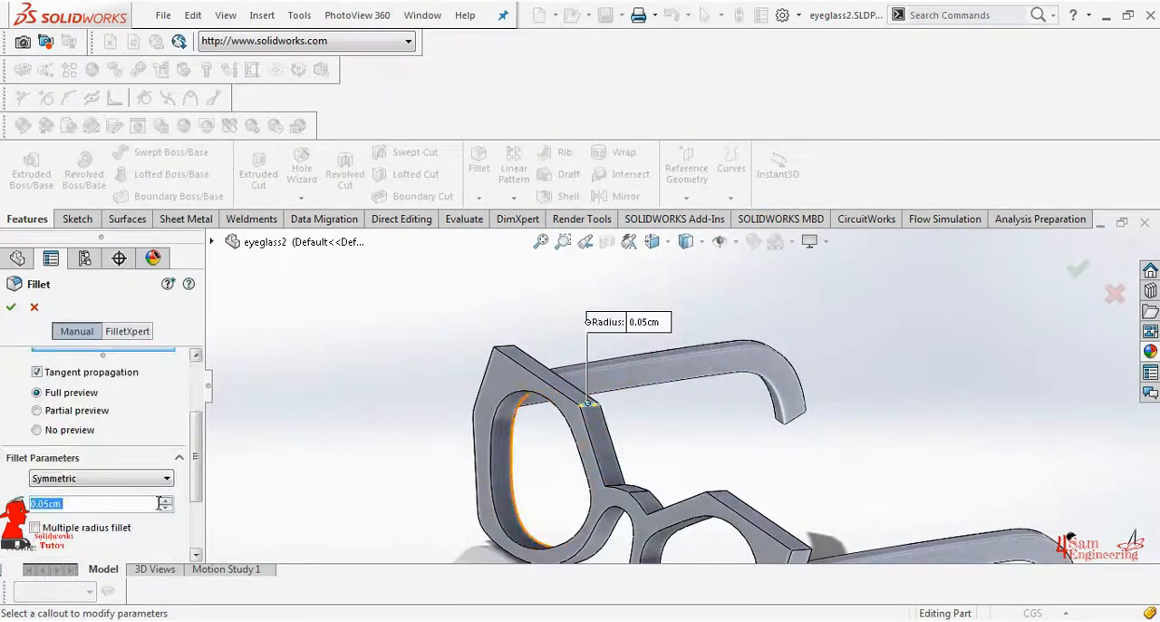
{"action": "type", "text": "0.25"}
{"action": "key", "text": "Return"}
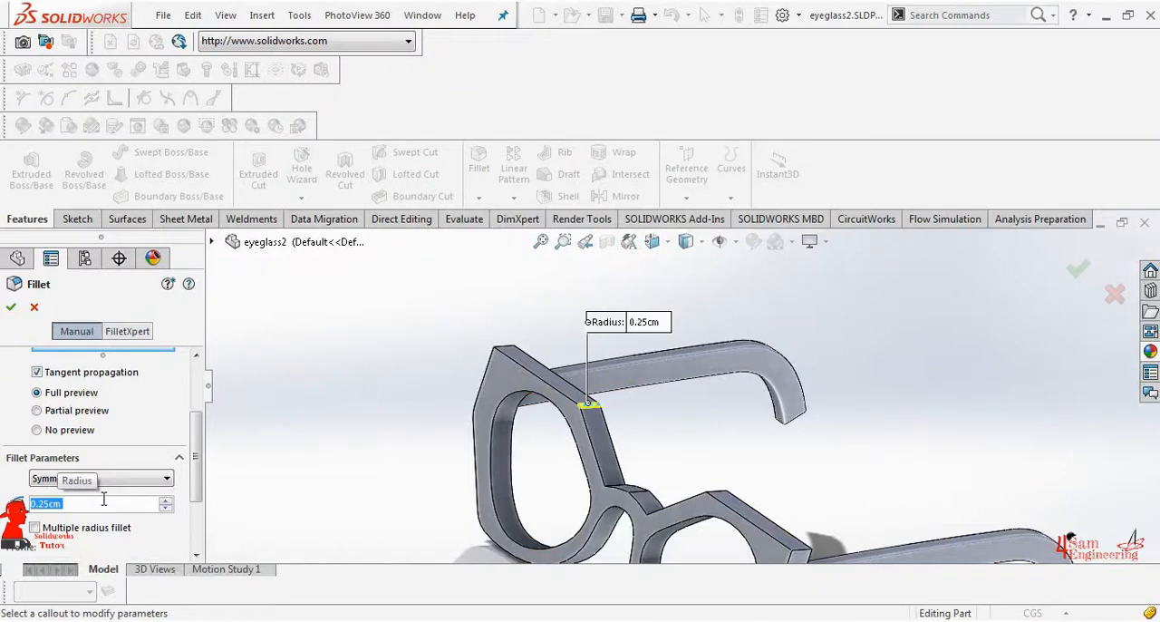
Add the three bridge edges and the other lens's upper corner edge, and apply the 0.25 cm fillet
{"action": "left_click", "coordinate": [639, 496]}
{"action": "scroll", "coordinate": [639, 496], "scroll_direction": "down", "scroll_amount": 3}
{"action": "left_click", "coordinate": [660, 475]}
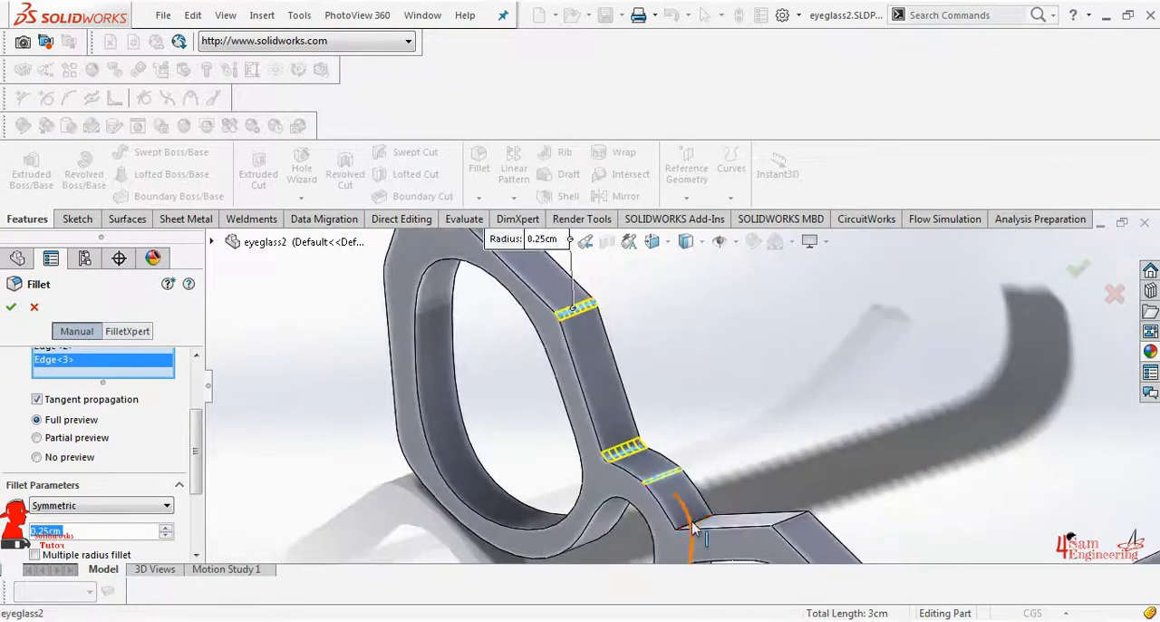
{"action": "left_click", "coordinate": [693, 523]}
{"action": "left_click", "coordinate": [786, 526]}
{"action": "left_click", "coordinate": [11, 307]}
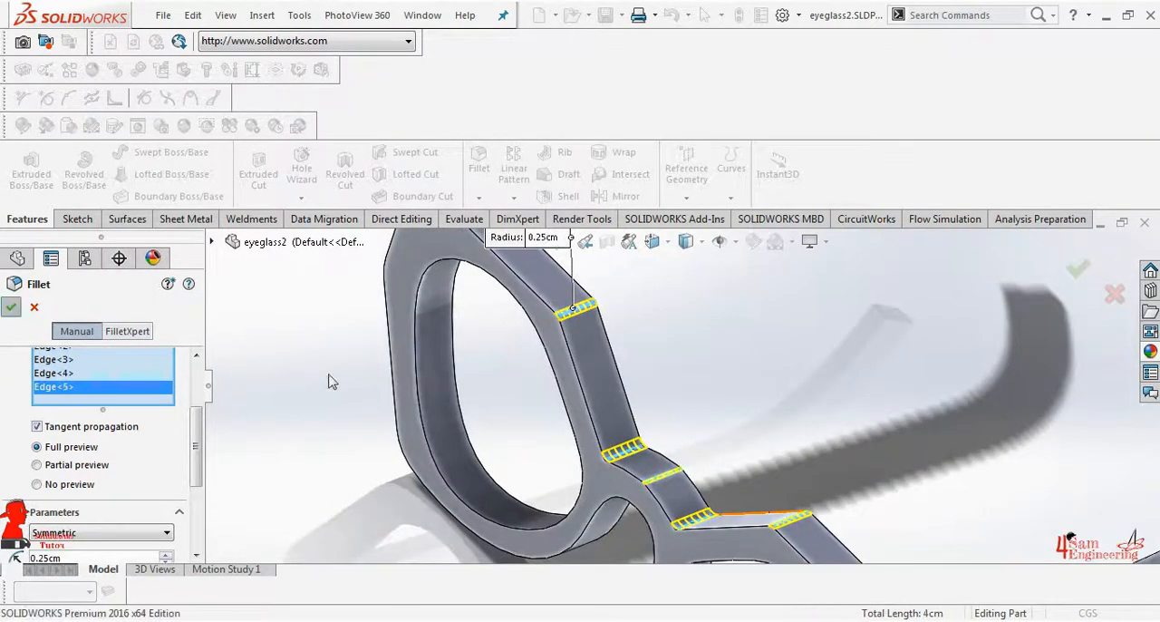
Start a new sketch on the Front Plane with the view turned to the back of the frame
{"action": "scroll", "coordinate": [704, 399], "scroll_direction": "up", "scroll_amount": 5}
{"action": "middle_click_drag", "start_coordinate": [704, 399], "coordinate": [730, 329]}
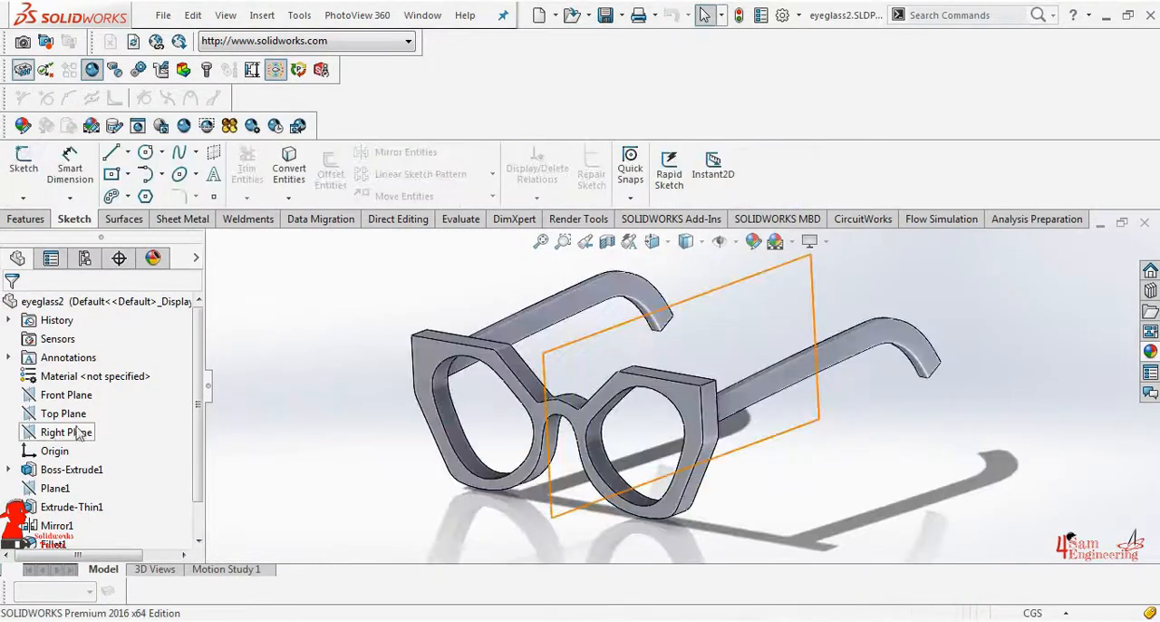
{"action": "left_click", "coordinate": [66, 395]}
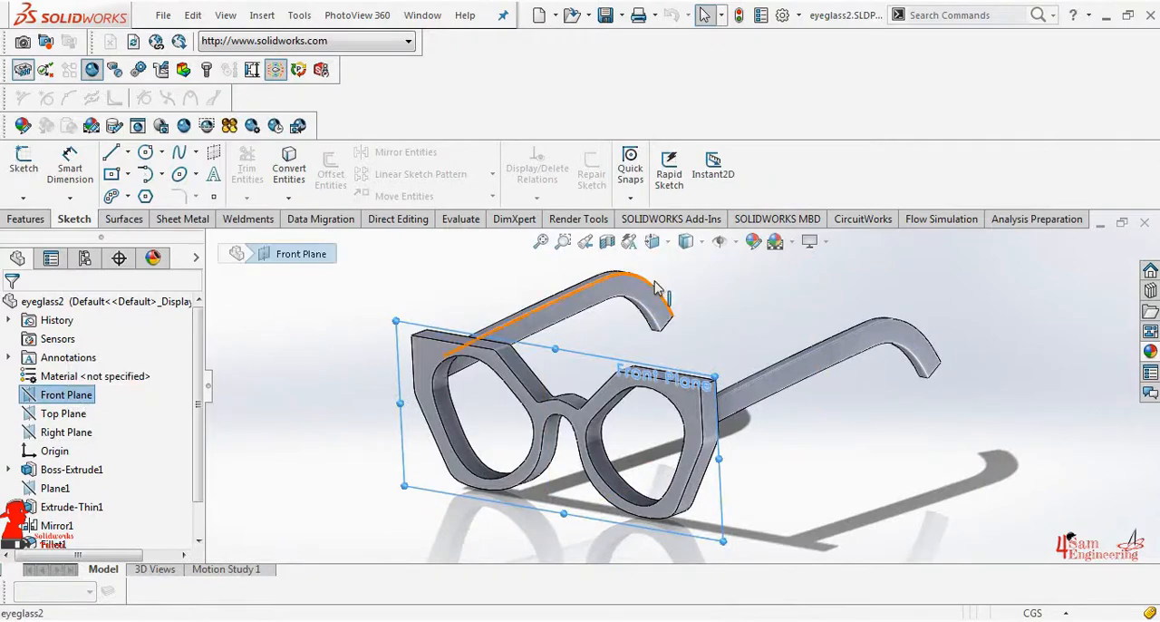
{"action": "key", "text": "space"}
{"action": "left_click", "coordinate": [621, 445]}
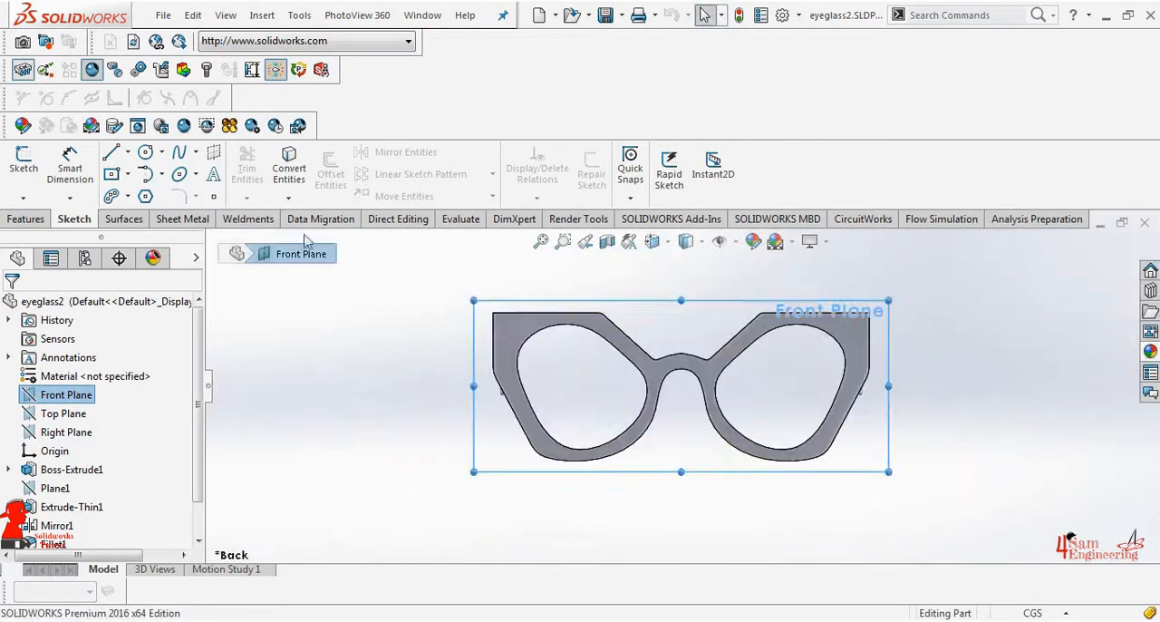
{"action": "left_click", "coordinate": [24, 163]}
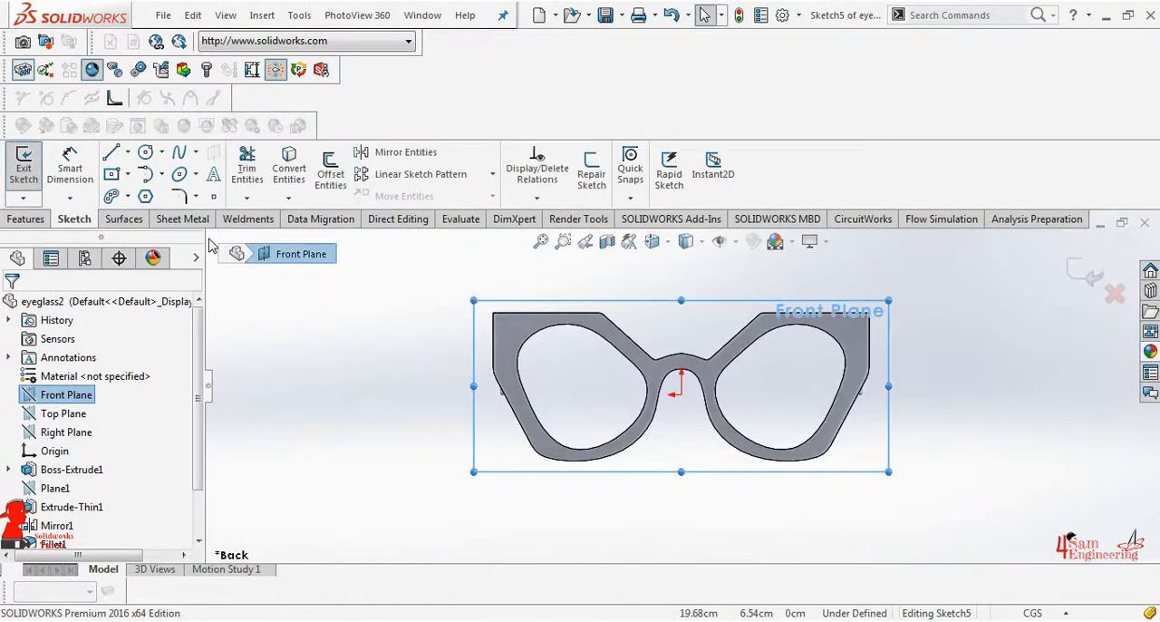
Convert the outlines of both lens openings into sketch entities
{"action": "left_click", "coordinate": [594, 332]}
{"action": "left_click", "coordinate": [289, 167]}
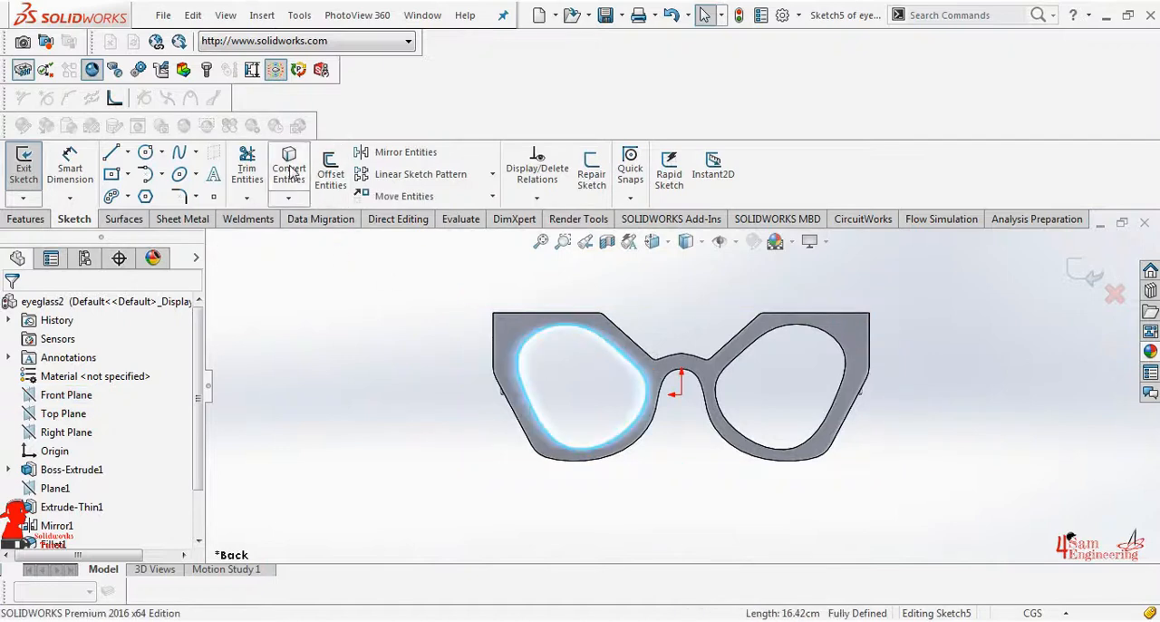
{"action": "left_click", "coordinate": [764, 340]}
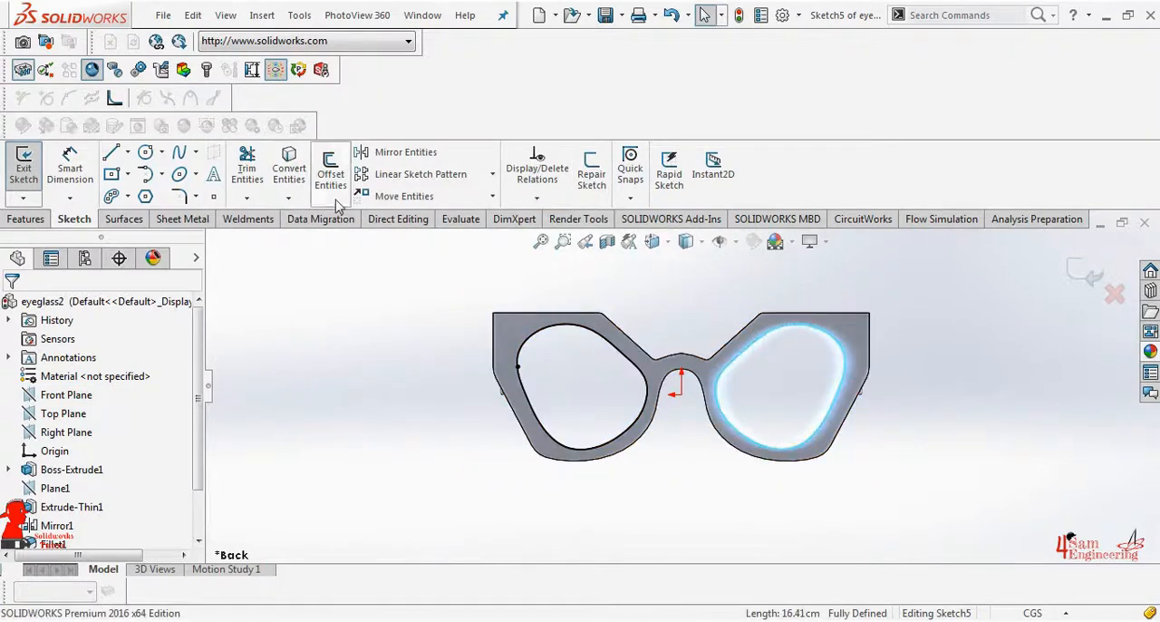
{"action": "left_click", "coordinate": [304, 176]}
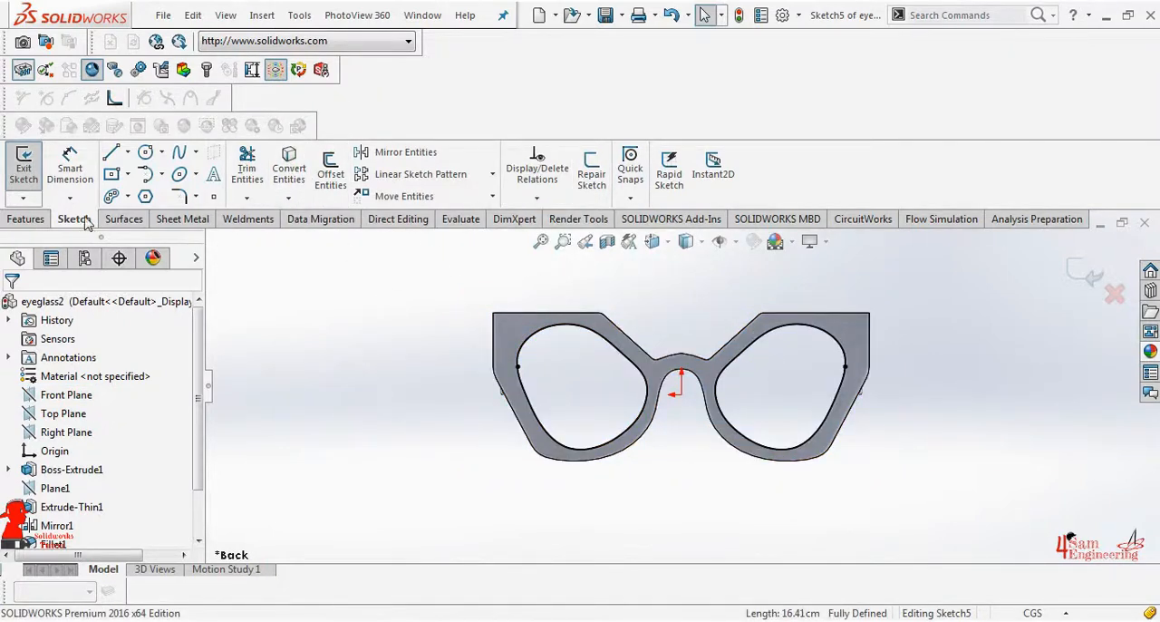
Fill both lens openings with a planar surface bounded by the converted outlines
{"action": "left_click", "coordinate": [127, 220]}
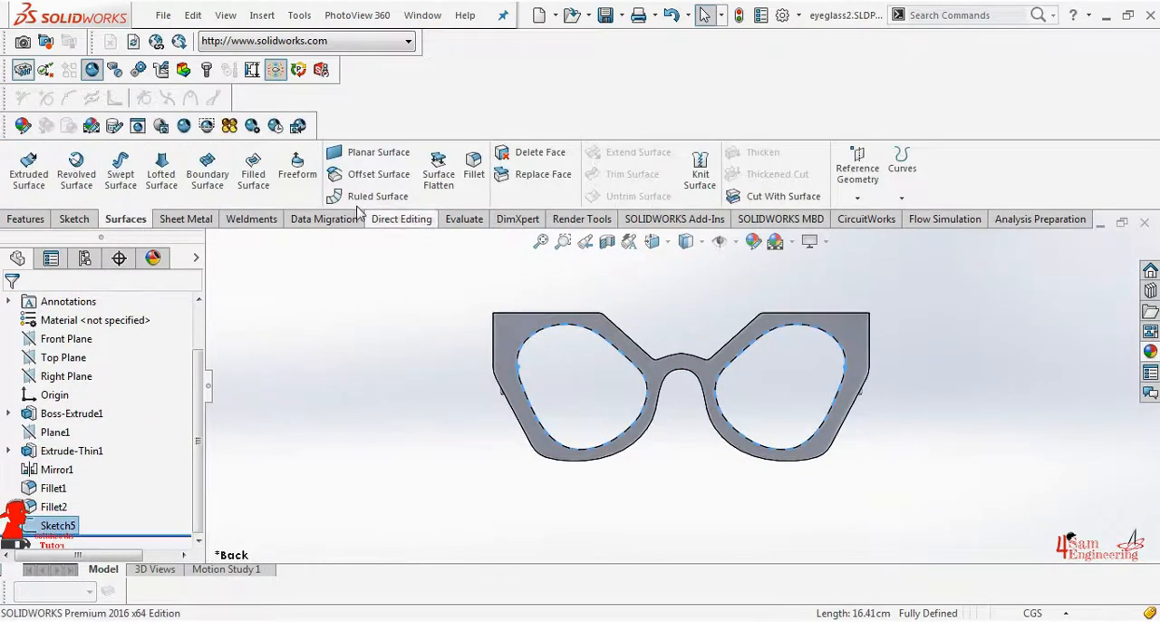
{"action": "left_click", "coordinate": [378, 154]}
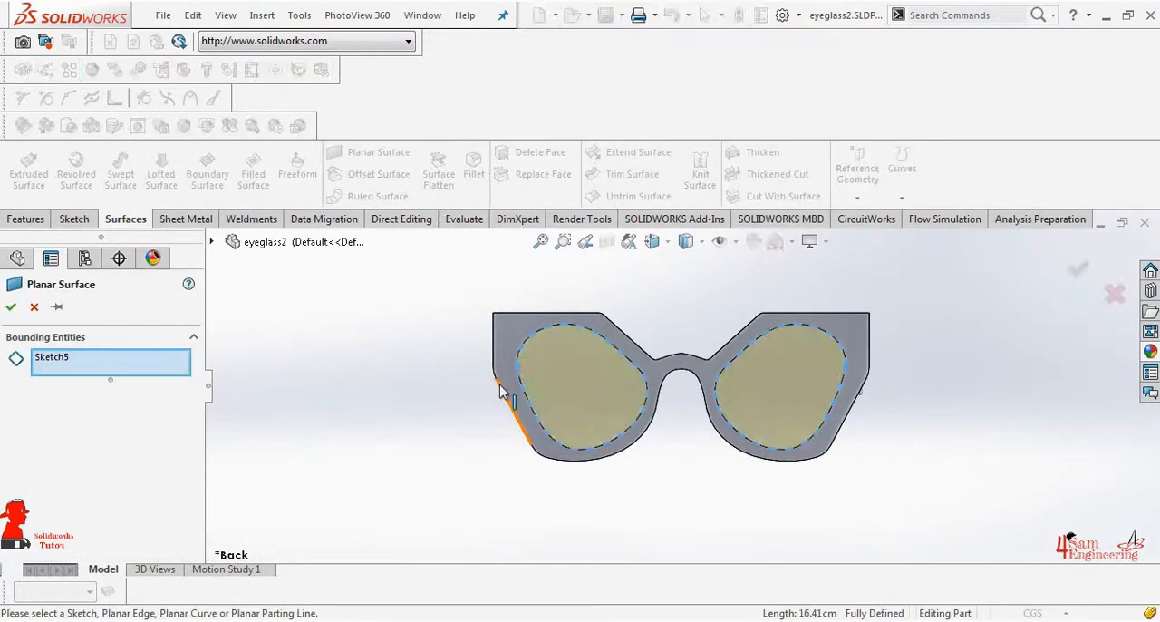
{"action": "left_click", "coordinate": [14, 308]}
{"action": "middle_click_drag", "start_coordinate": [785, 383], "coordinate": [895, 366]}
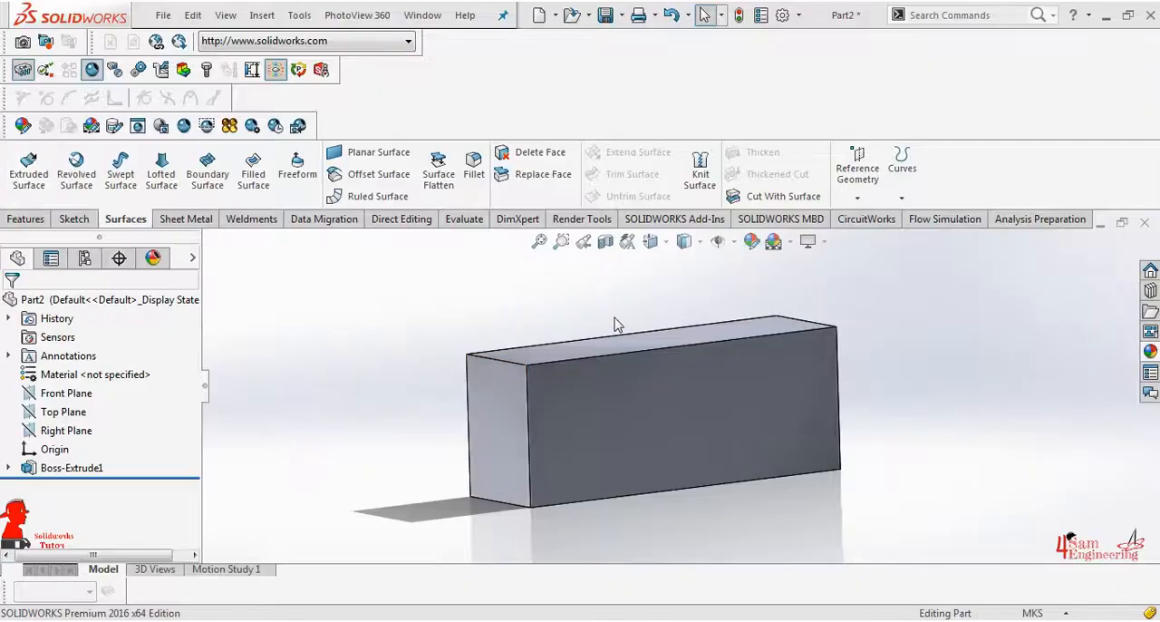
Remove the large front face of the box with Delete Face, using the Delete option
{"action": "left_click", "coordinate": [661, 422]}
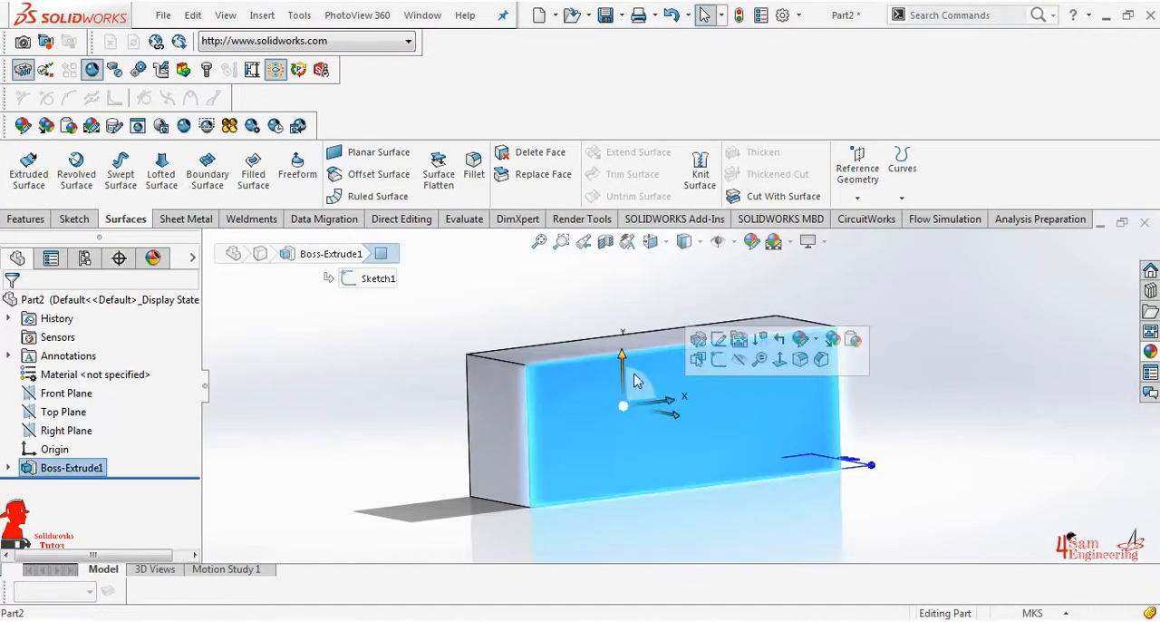
{"action": "left_click", "coordinate": [541, 156]}
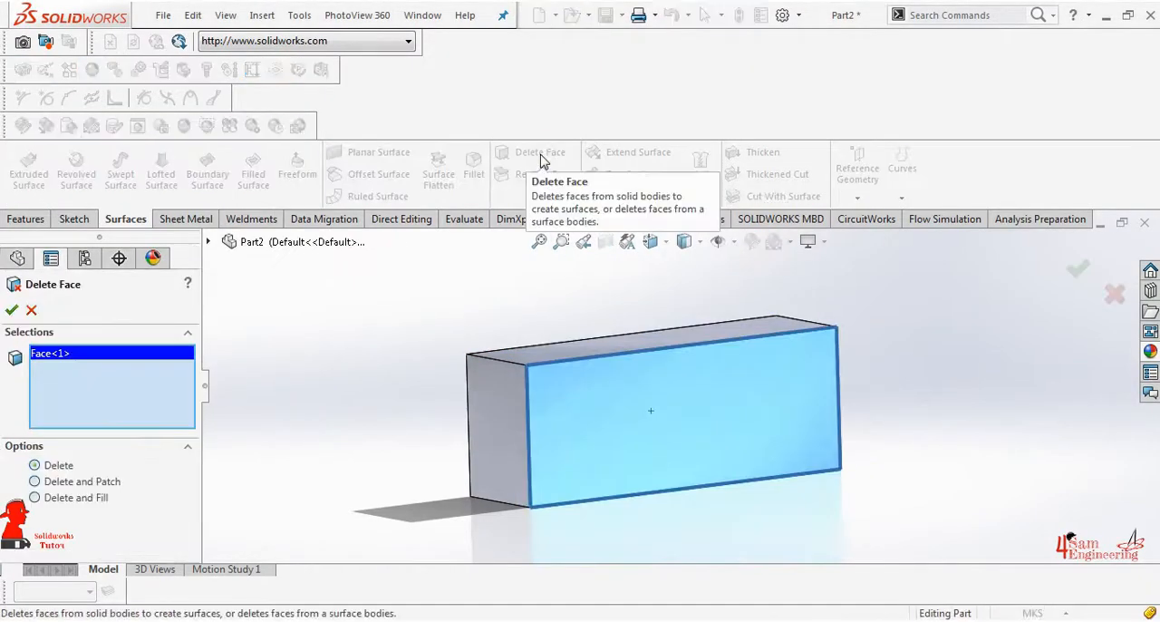
{"action": "left_click", "coordinate": [12, 311]}
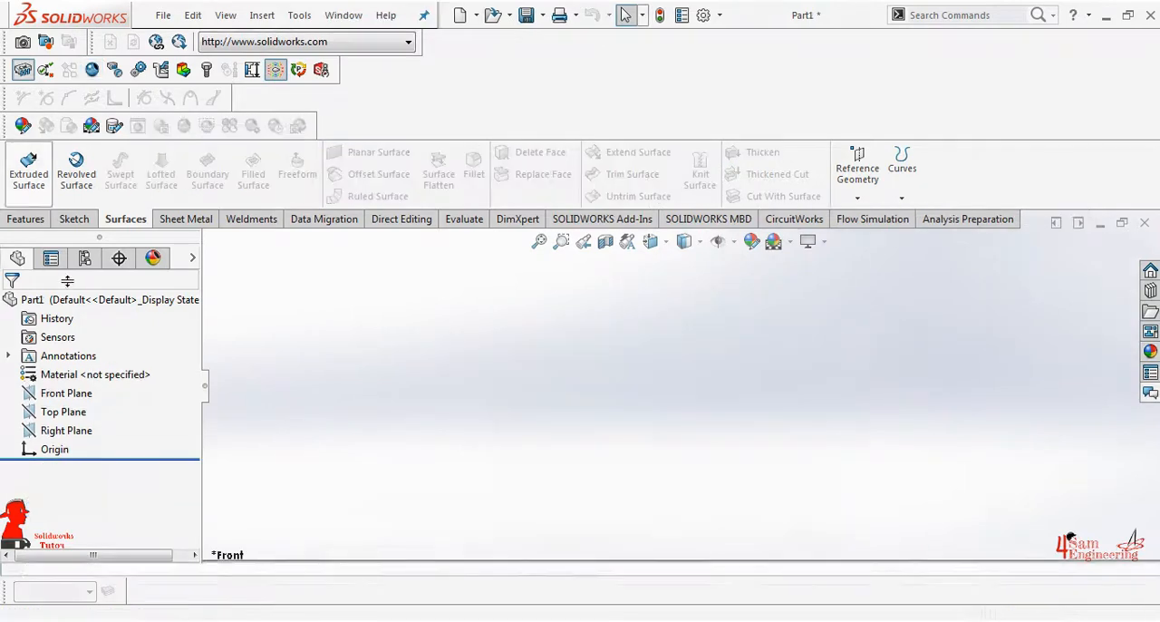
Open a sketch on the Front Plane and draw a center rectangle from the origin, taller than it is wide
{"action": "left_click", "coordinate": [63, 393]}
{"action": "left_click", "coordinate": [74, 218]}
{"action": "left_click", "coordinate": [24, 167]}
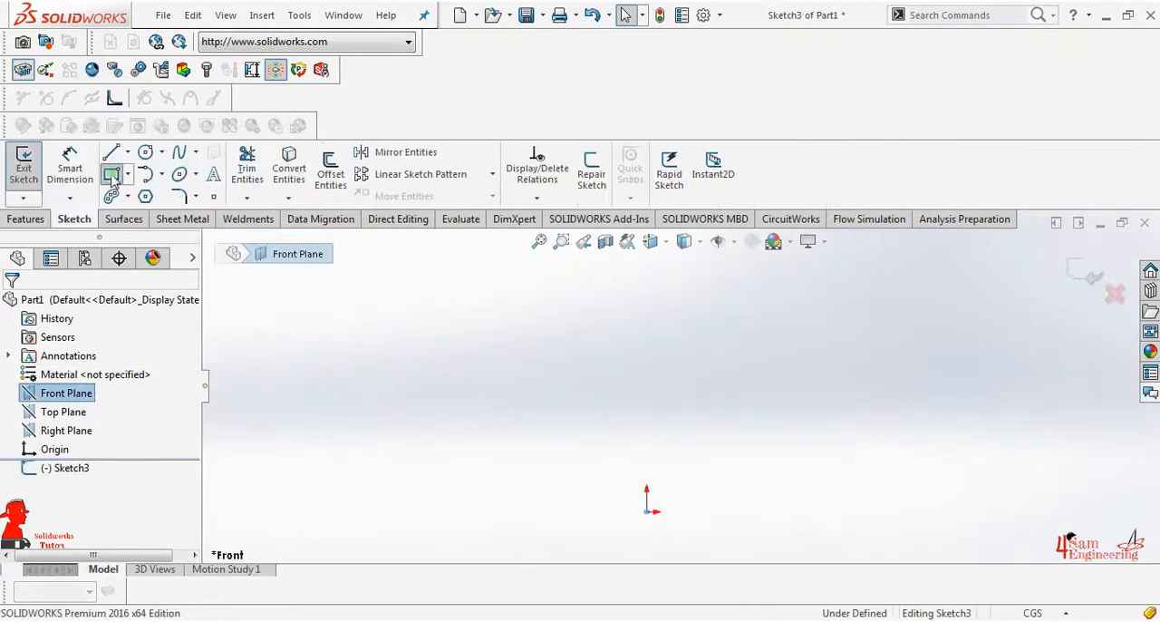
{"action": "left_click", "coordinate": [111, 173]}
{"action": "left_click", "coordinate": [646, 512]}
{"action": "left_click", "coordinate": [541, 312]}
{"action": "right_click", "coordinate": [541, 312]}
{"action": "left_click", "coordinate": [563, 324]}
{"action": "scroll", "coordinate": [544, 321], "scroll_direction": "up", "scroll_amount": 2}
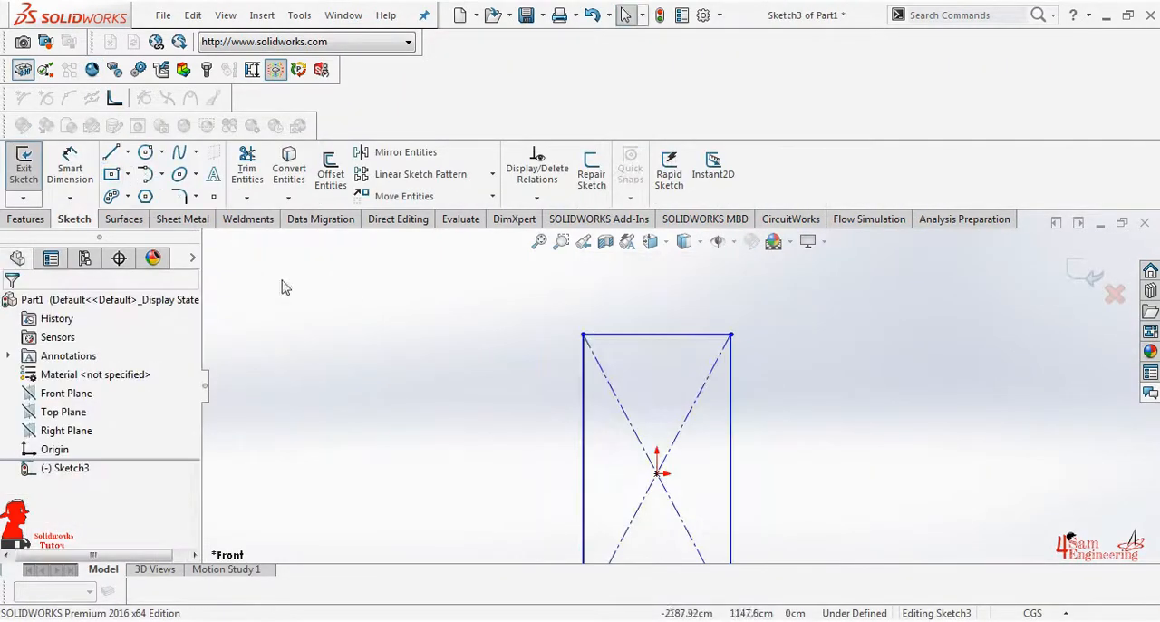
Dimension the rectangle to 7.5 cm wide and 16 cm high
{"action": "left_click", "coordinate": [70, 168]}
{"action": "scroll", "coordinate": [660, 344], "scroll_direction": "up", "scroll_amount": 1}
{"action": "left_click", "coordinate": [660, 344]}
{"action": "left_click", "coordinate": [644, 322]}
{"action": "type", "text": "7.5"}
{"action": "key", "text": "Return"}
{"action": "left_click", "coordinate": [605, 399]}
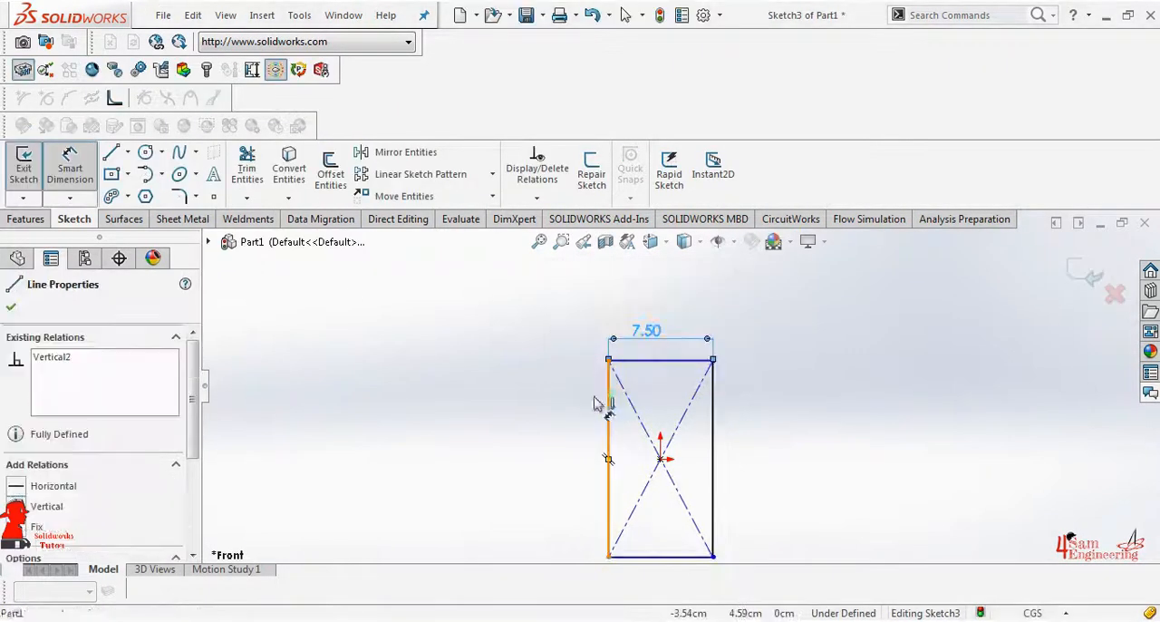
{"action": "left_click", "coordinate": [556, 410]}
{"action": "type", "text": "16"}
{"action": "key", "text": "Return"}
{"action": "left_click", "coordinate": [11, 306]}
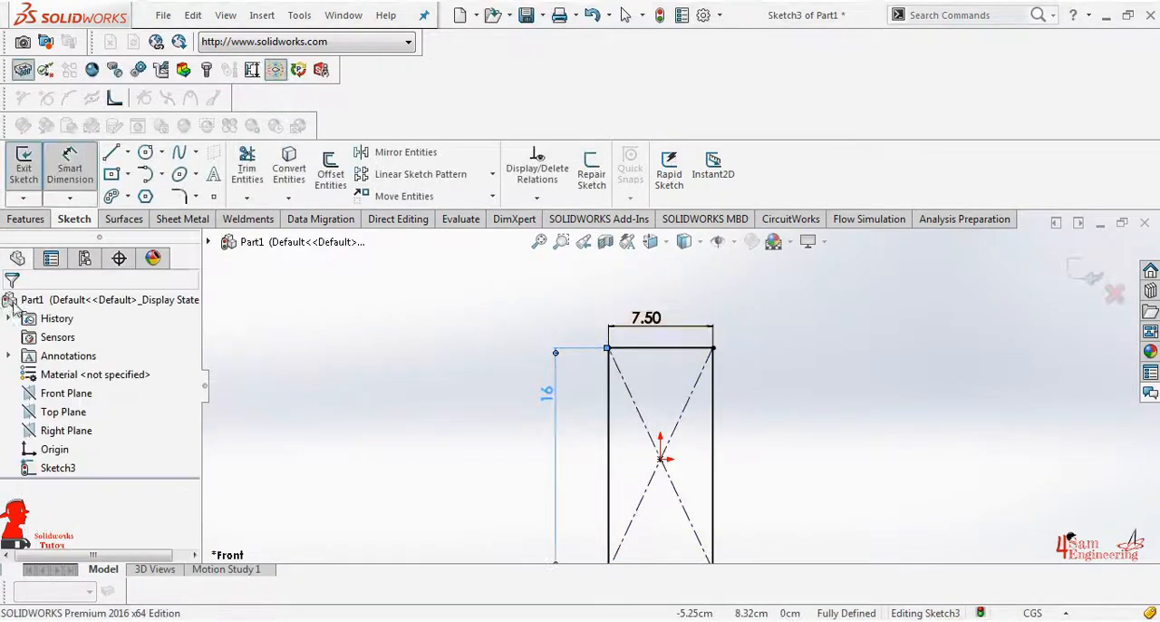
Round all four corners of the rectangle with 1 cm sketch fillets
{"action": "left_click", "coordinate": [179, 196]}
{"action": "scroll", "coordinate": [611, 329], "scroll_direction": "up", "scroll_amount": 2}
{"action": "left_click", "coordinate": [612, 374]}
{"action": "left_click", "coordinate": [787, 373]}
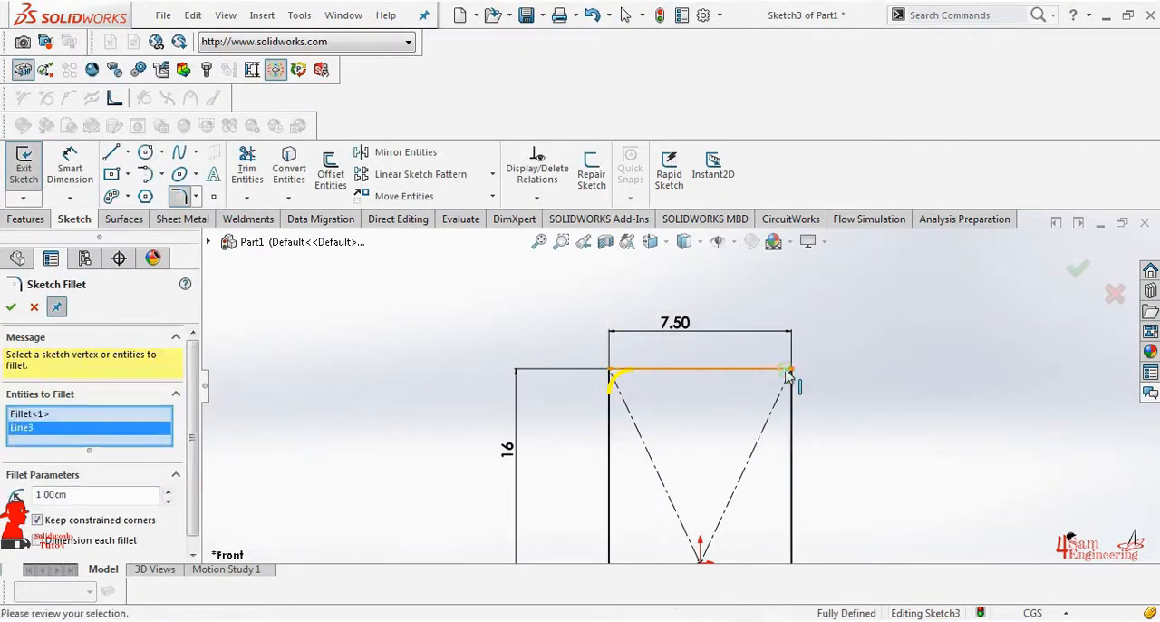
{"action": "left_click", "coordinate": [792, 385]}
{"action": "scroll", "coordinate": [668, 390], "scroll_direction": "down", "scroll_amount": 2}
{"action": "left_click", "coordinate": [668, 367]}
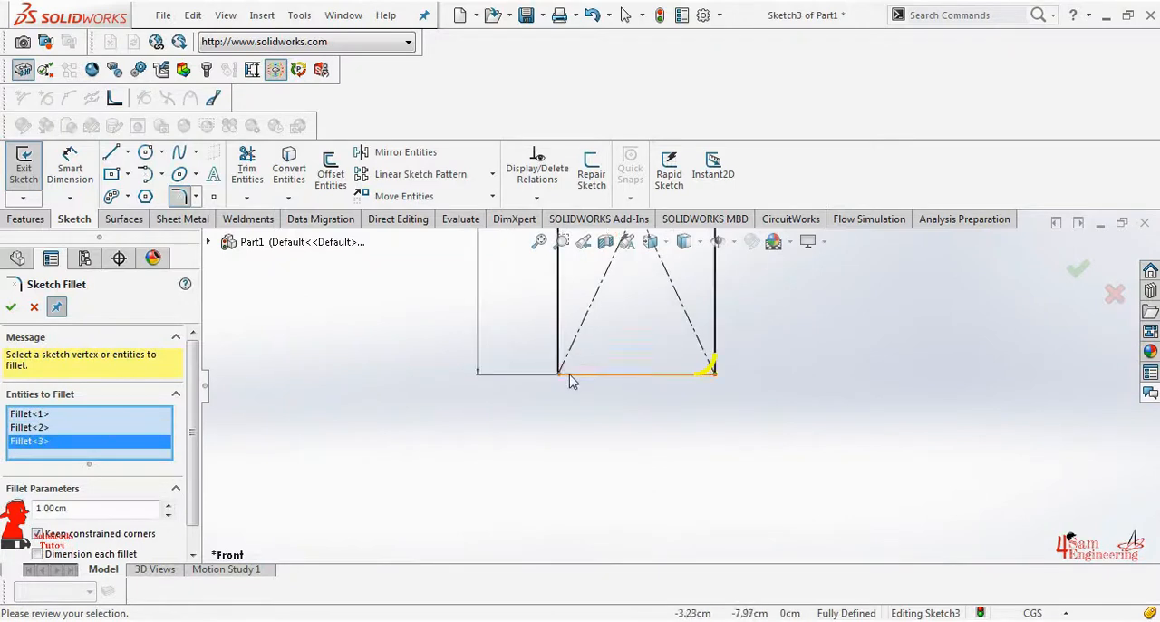
{"action": "left_click", "coordinate": [563, 367]}
{"action": "left_click", "coordinate": [10, 307]}
Trim away the rectangle's diagonal construction lines with Trim to closest
{"action": "scroll", "coordinate": [645, 319], "scroll_direction": "down", "scroll_amount": 2}
{"action": "scroll", "coordinate": [646, 319], "scroll_direction": "up", "scroll_amount": 1}
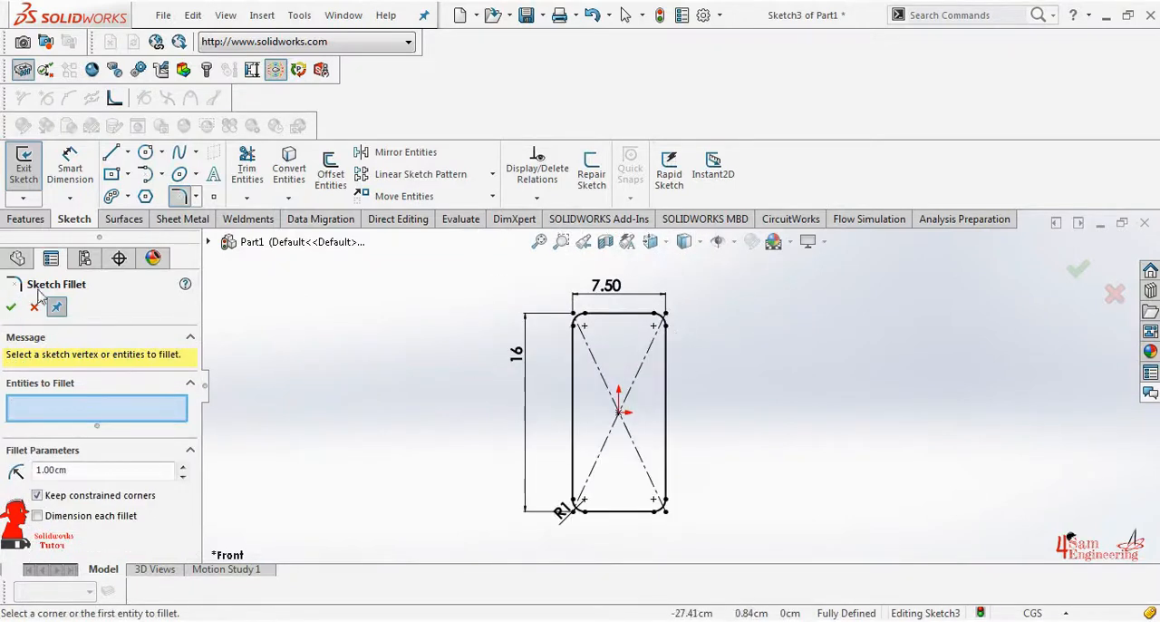
{"action": "left_click", "coordinate": [246, 168]}
{"action": "scroll", "coordinate": [100, 426], "scroll_direction": "down", "scroll_amount": 2}
{"action": "left_click", "coordinate": [26, 391]}
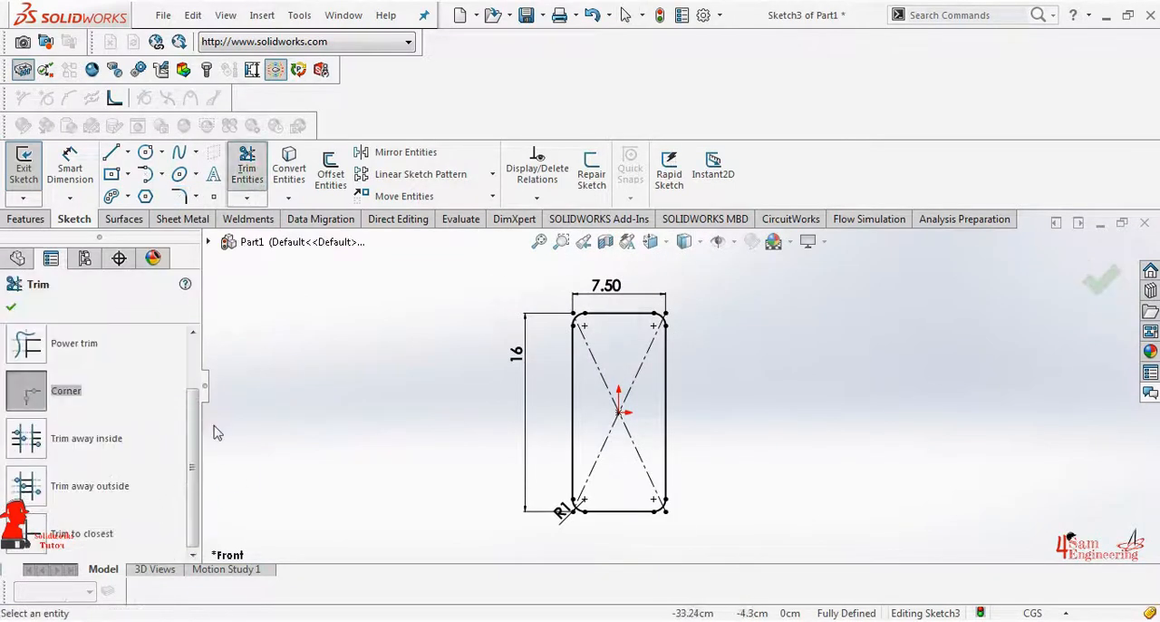
{"action": "left_click", "coordinate": [633, 385]}
{"action": "left_click", "coordinate": [603, 378]}
{"action": "left_click", "coordinate": [33, 532]}
{"action": "left_click", "coordinate": [610, 383]}
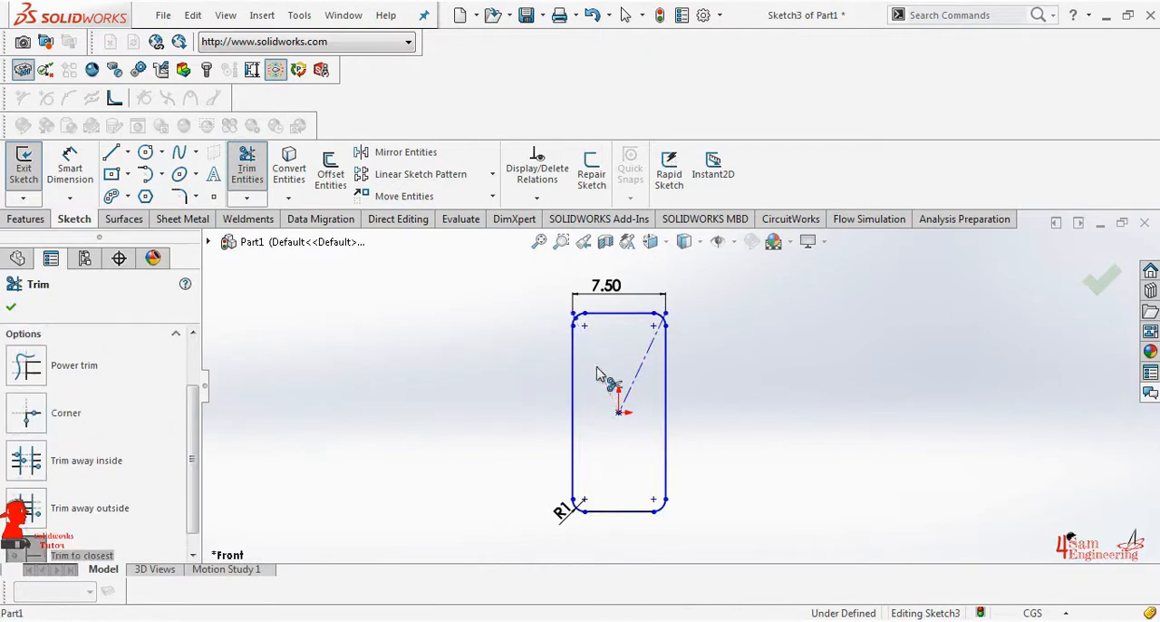
{"action": "left_click", "coordinate": [11, 306]}
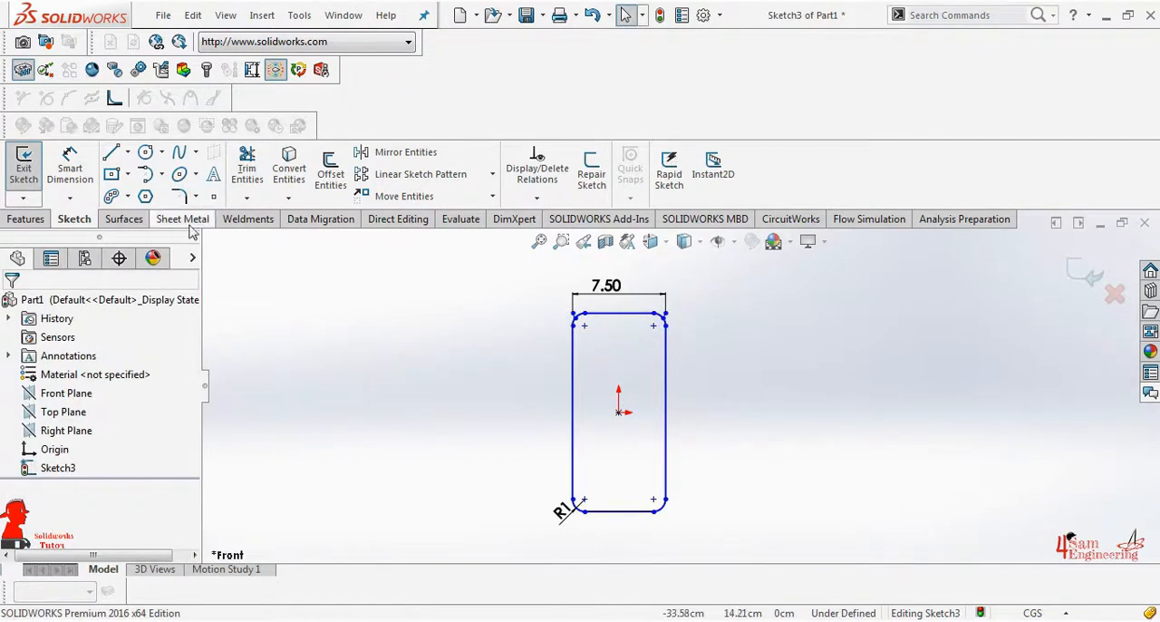
Extrude the rounded rectangle as a surface with a blind depth of 1 cm
{"action": "left_click", "coordinate": [123, 219]}
{"action": "left_click", "coordinate": [28, 172]}
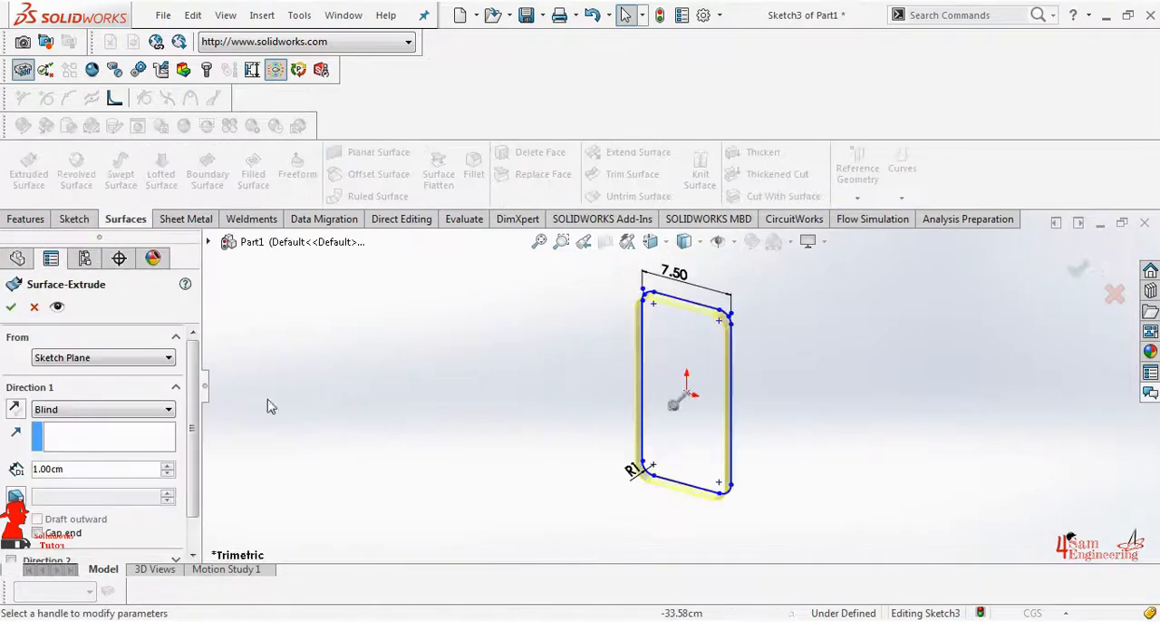
{"action": "left_click", "coordinate": [11, 306]}
Close one open side of the extruded surface with a planar surface bounded by its four straight and four corner edges
{"action": "left_click", "coordinate": [364, 151]}
{"action": "left_click", "coordinate": [682, 337]}
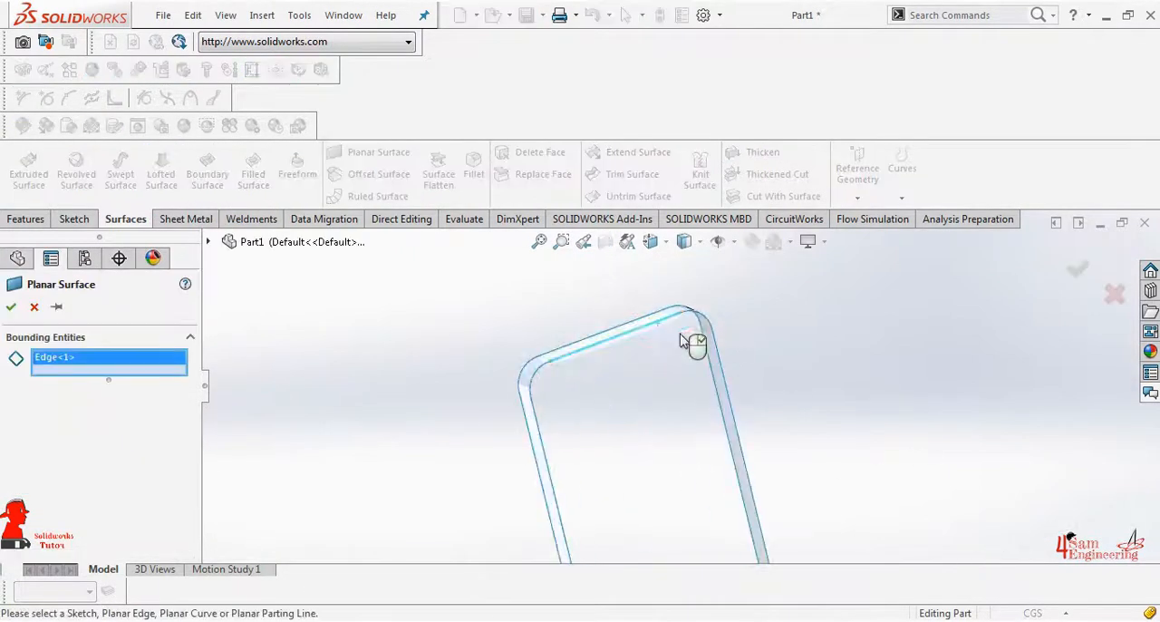
{"action": "left_click", "coordinate": [724, 369]}
{"action": "left_click", "coordinate": [542, 443]}
{"action": "left_click", "coordinate": [537, 374]}
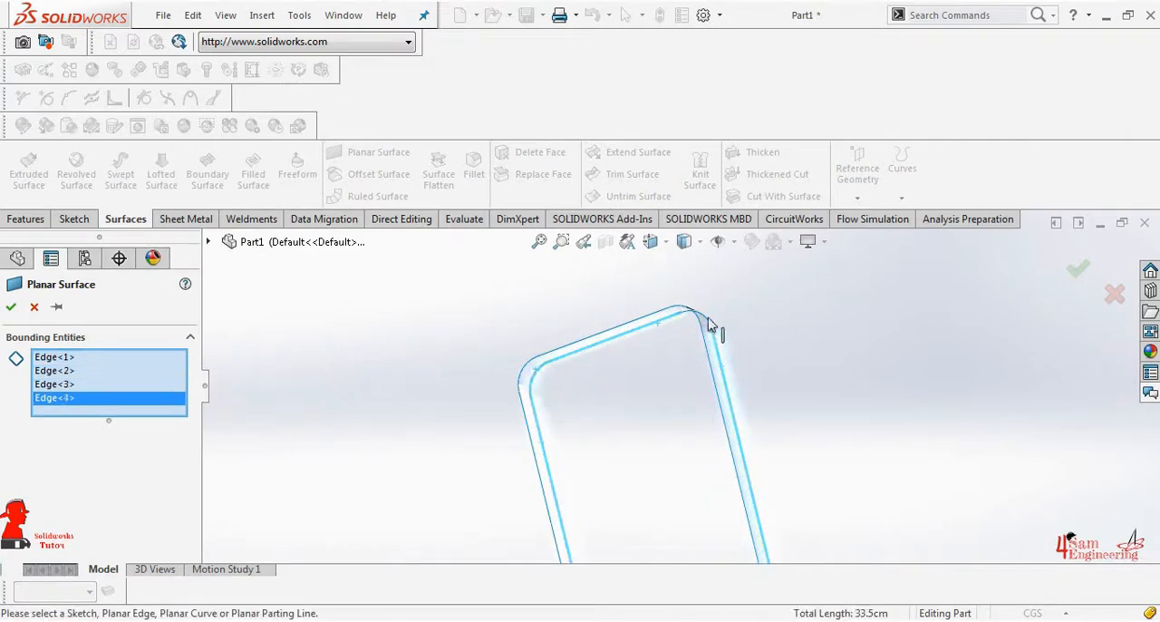
{"action": "left_click", "coordinate": [708, 317]}
{"action": "scroll", "coordinate": [688, 478], "scroll_direction": "up", "scroll_amount": 5}
{"action": "scroll", "coordinate": [690, 489], "scroll_direction": "down", "scroll_amount": 5}
{"action": "left_click", "coordinate": [687, 458]}
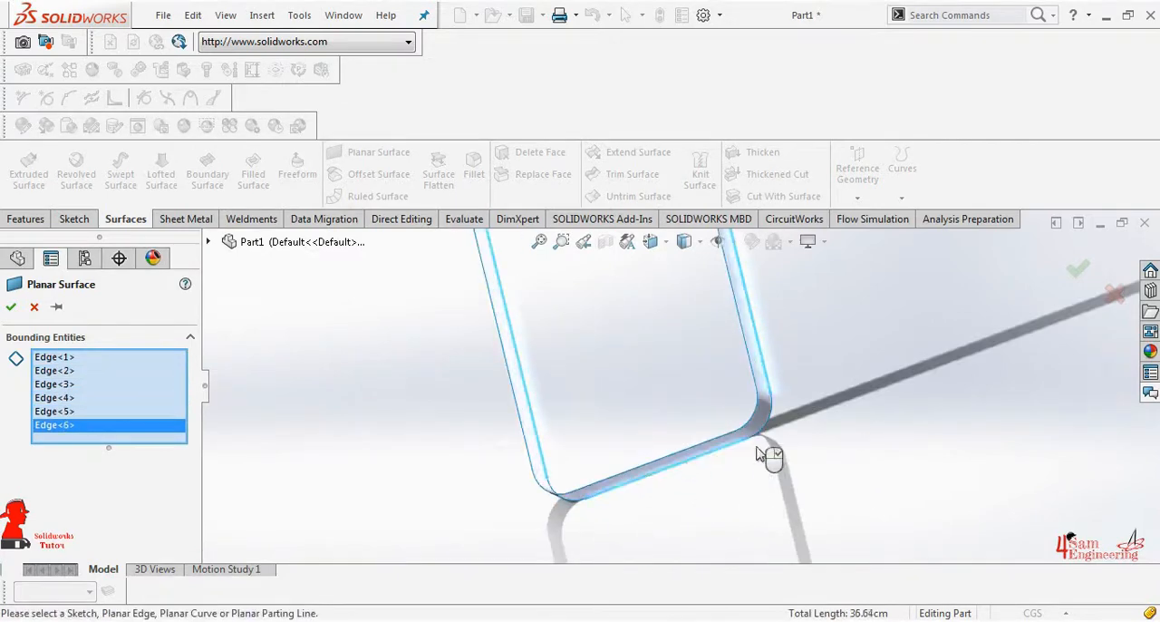
{"action": "left_click", "coordinate": [763, 425]}
{"action": "left_click", "coordinate": [562, 503]}
{"action": "left_click", "coordinate": [11, 306]}
Start a sketch on the planar surface and orient the view to its back
{"action": "scroll", "coordinate": [484, 443], "scroll_direction": "up", "scroll_amount": 5}
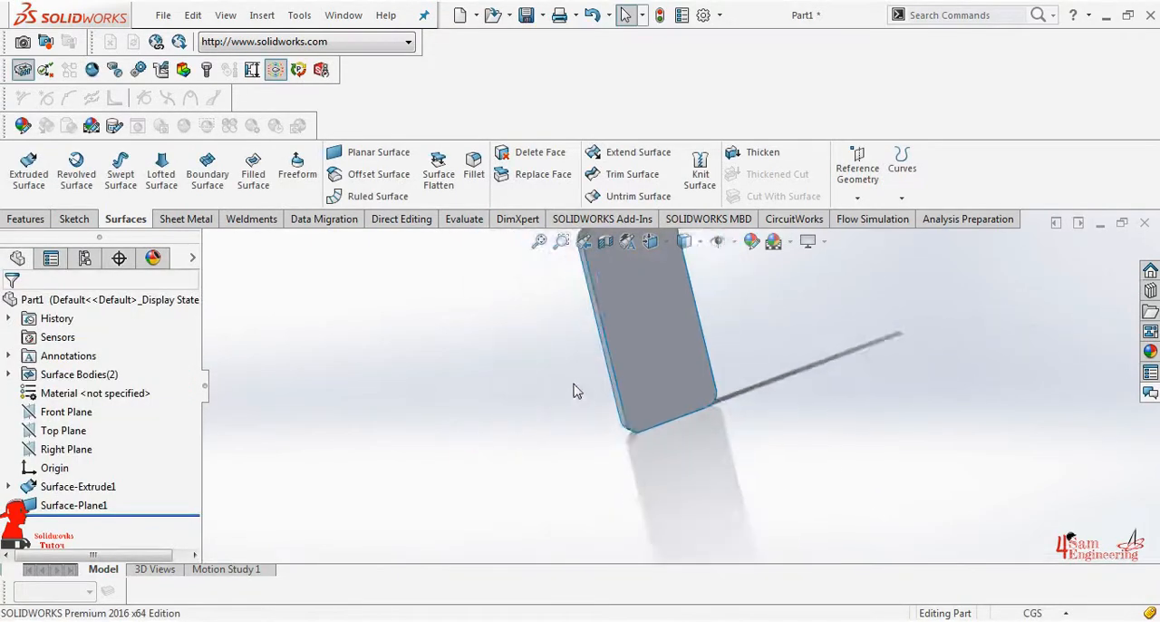
{"action": "mouse_move", "coordinate": [735, 344]}
{"action": "middle_mouse_down"}
{"action": "mouse_move", "coordinate": [824, 307]}
{"action": "mouse_move", "coordinate": [709, 291]}
{"action": "middle_mouse_up"}
{"action": "left_click", "coordinate": [678, 339]}
{"action": "left_click", "coordinate": [712, 303]}
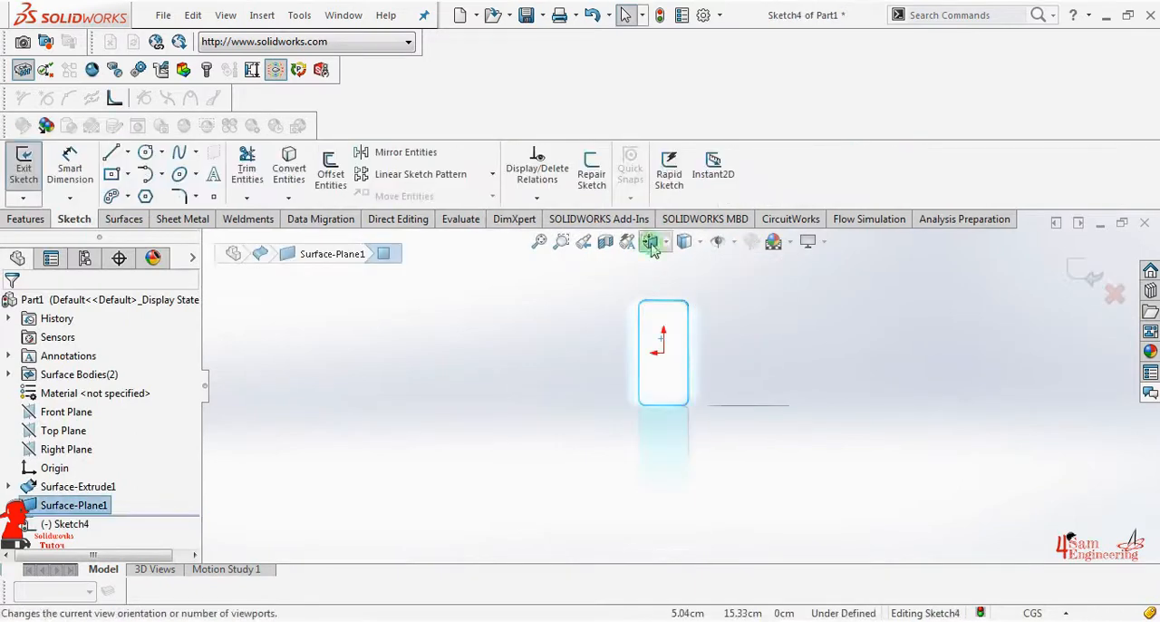
{"action": "left_click", "coordinate": [651, 244]}
{"action": "left_click", "coordinate": [711, 308]}
Sketch a horizontal centerline across the surface and three center rectangles on it, 2 cm from the edge with 0.25 and 0.40 cm gaps
{"action": "left_click", "coordinate": [113, 153]}
{"action": "left_click", "coordinate": [541, 373]}
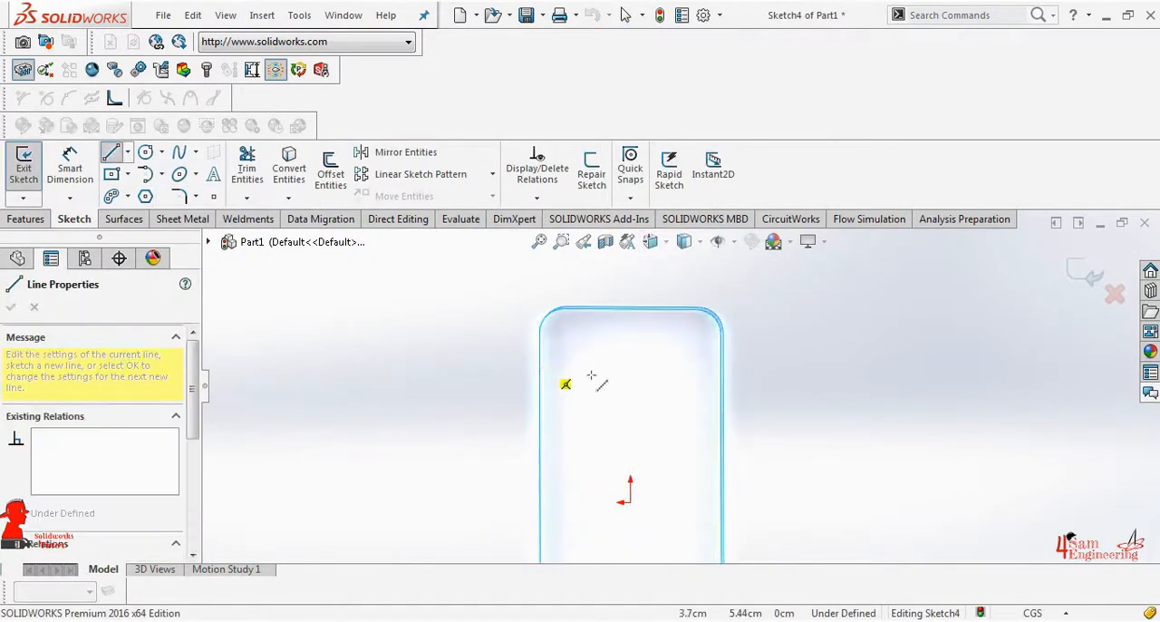
{"action": "left_click", "coordinate": [723, 371]}
{"action": "key", "text": "Escape"}
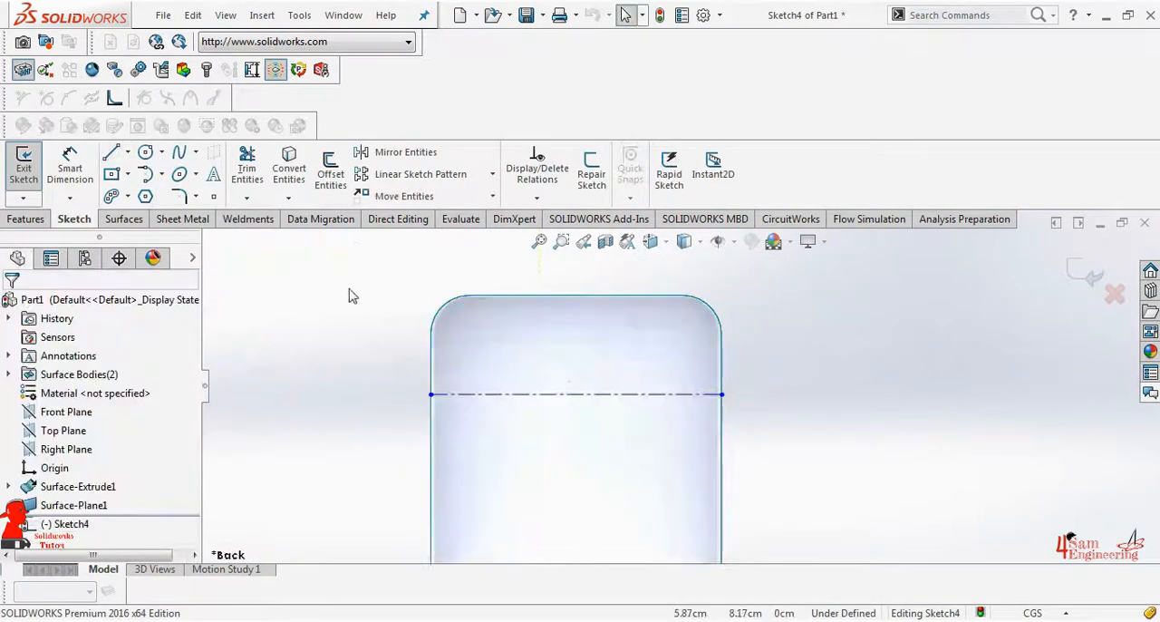
{"action": "left_click", "coordinate": [112, 173]}
{"action": "left_click", "coordinate": [497, 394]}
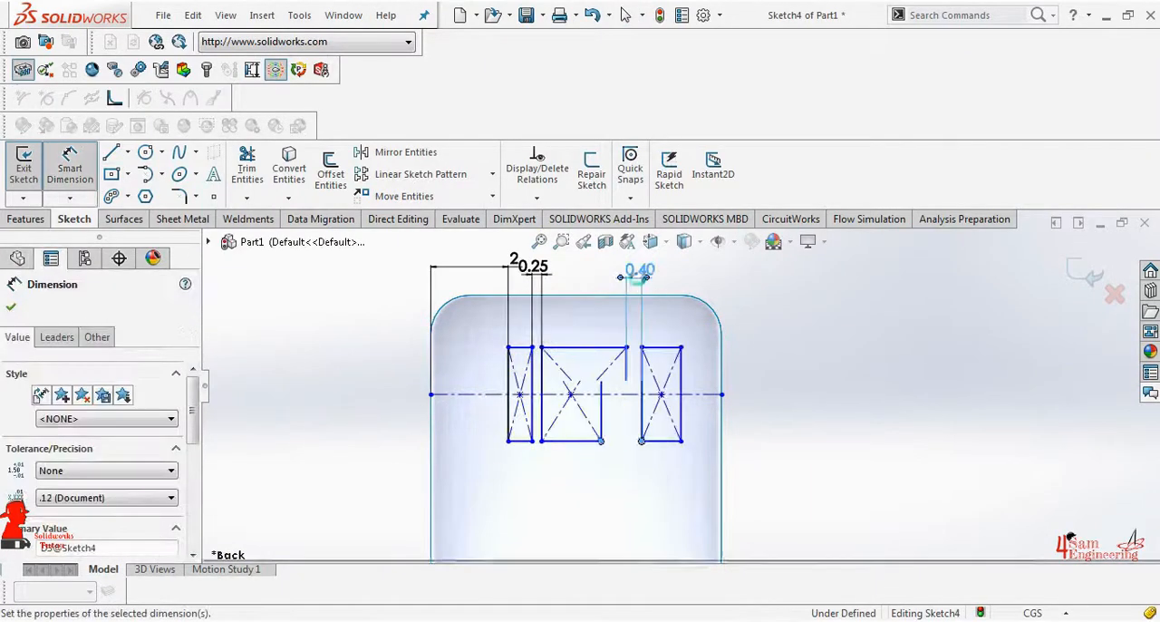
Round the corners of all three rectangles with 0.25 cm sketch fillets
{"action": "left_click", "coordinate": [180, 196]}
{"action": "left_click", "coordinate": [509, 349]}
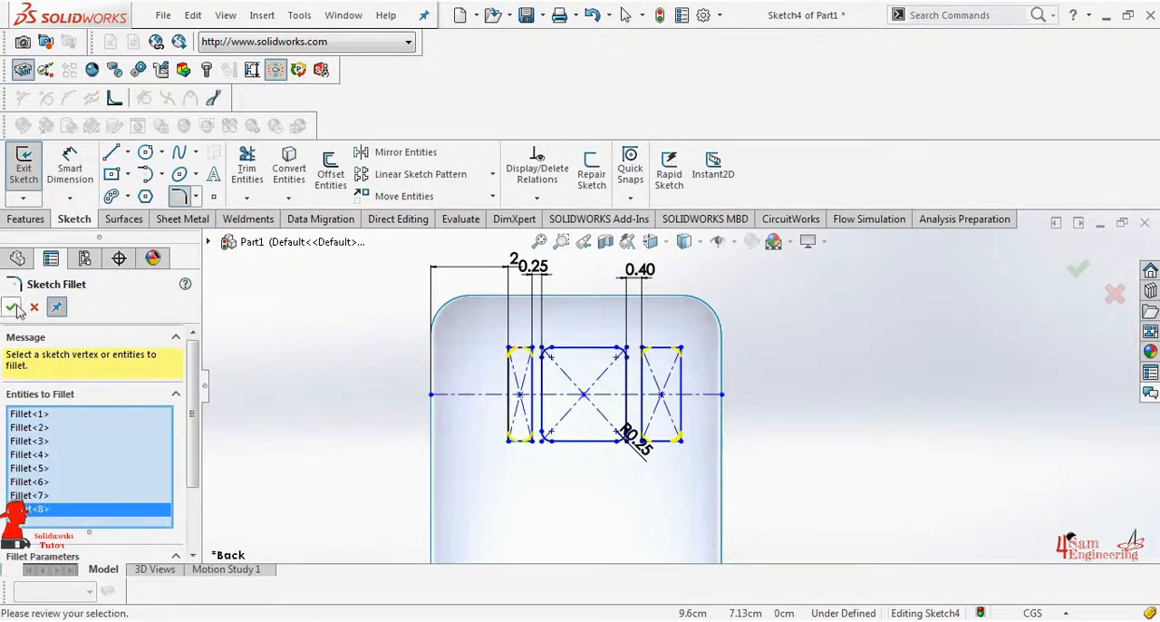
{"action": "left_click", "coordinate": [11, 306]}
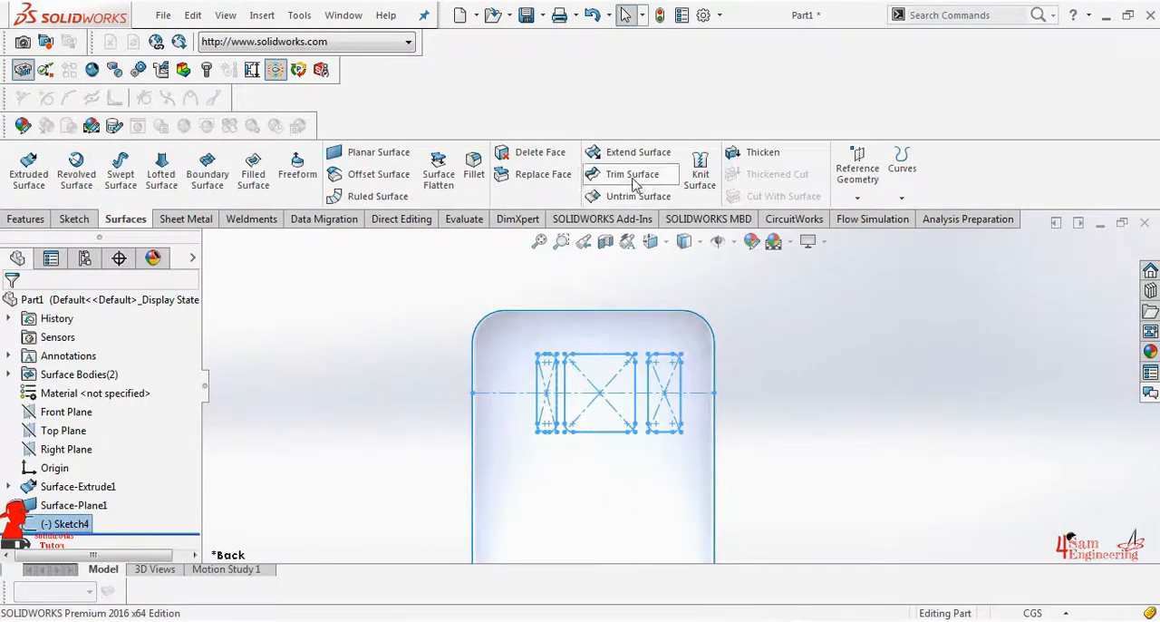
Trim the planar surface with the three-rectangle sketch, keeping only the region outside the rectangles
{"action": "left_click", "coordinate": [631, 174]}
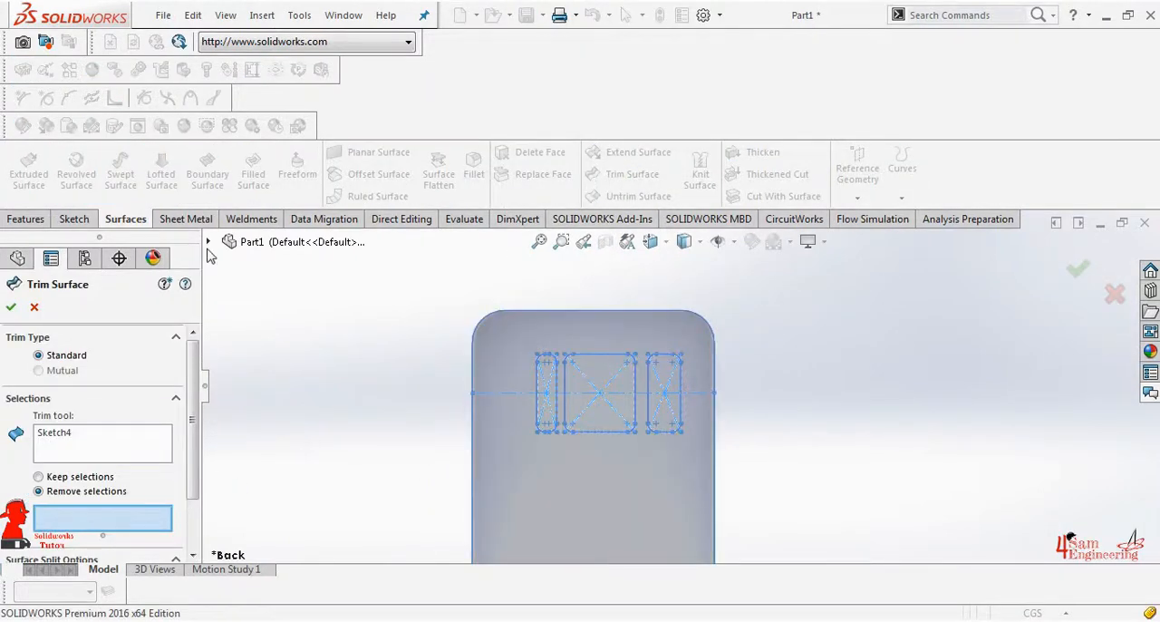
{"action": "left_click", "coordinate": [555, 504]}
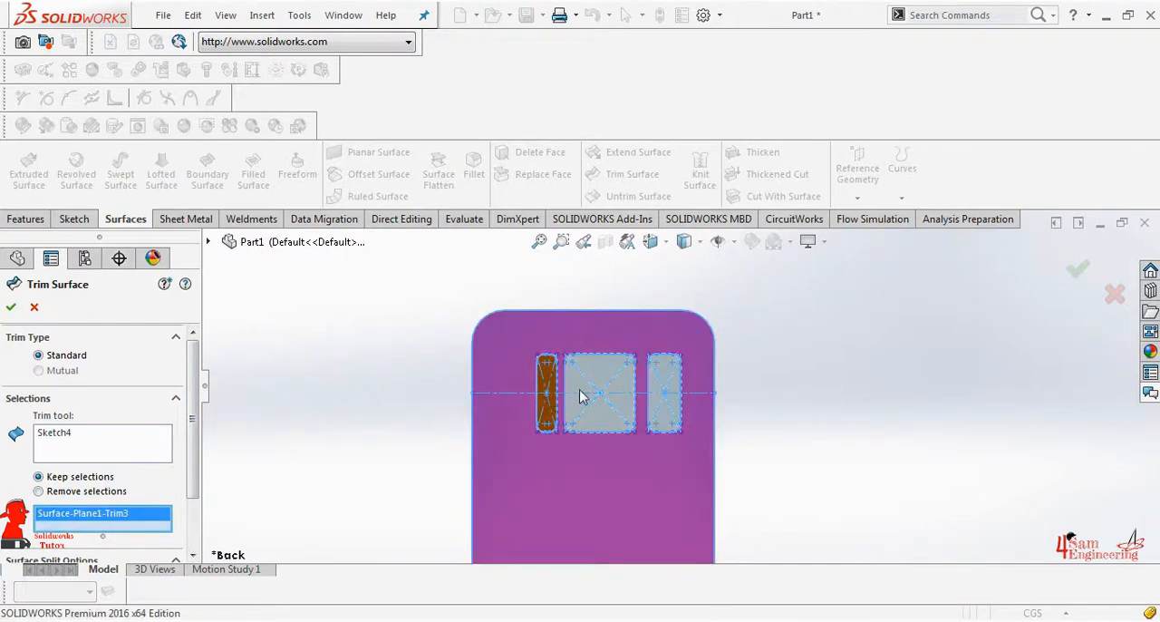
{"action": "left_click", "coordinate": [11, 308]}
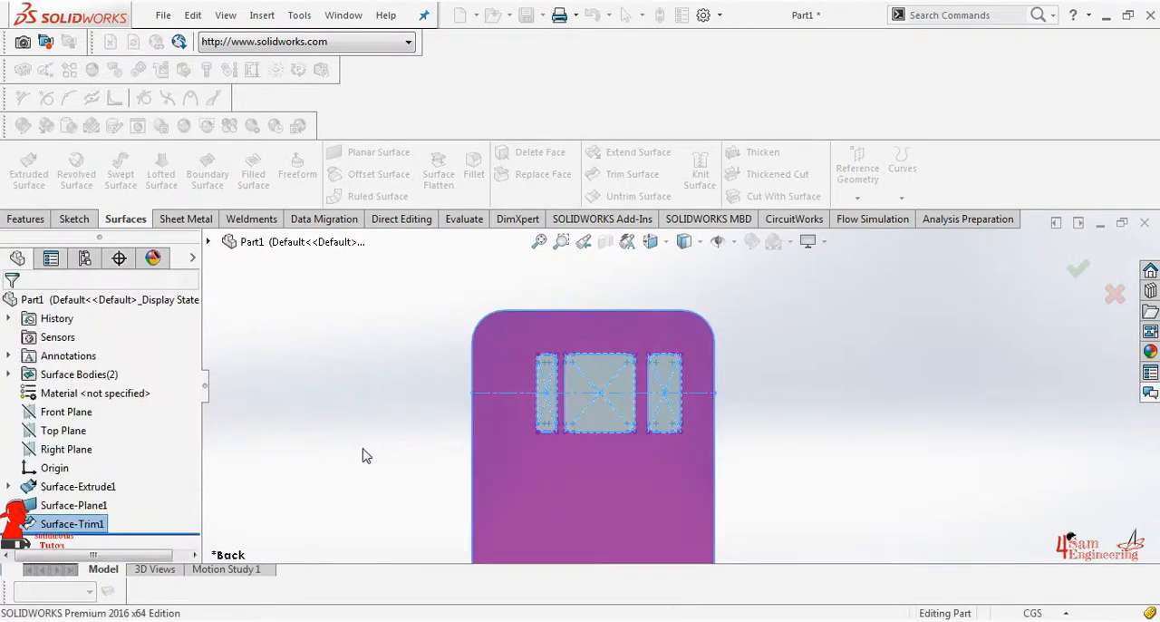
Trim the shell's left side wall with the slot sketch, removing the areas inside the long and short slots
{"action": "left_click", "coordinate": [123, 218]}
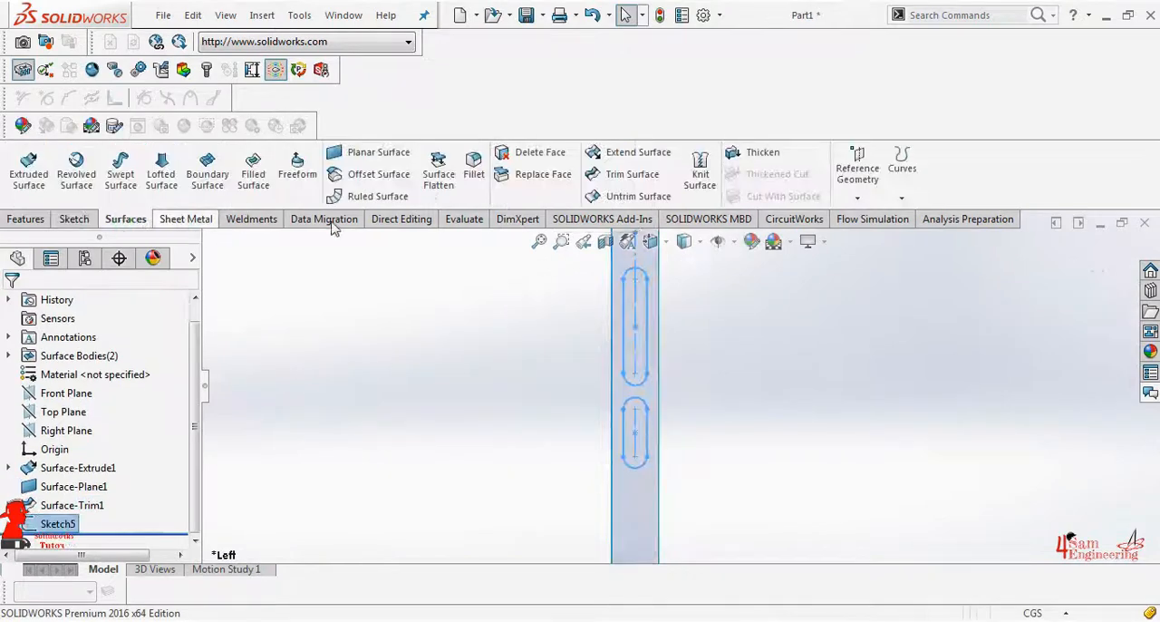
{"action": "left_click", "coordinate": [632, 174]}
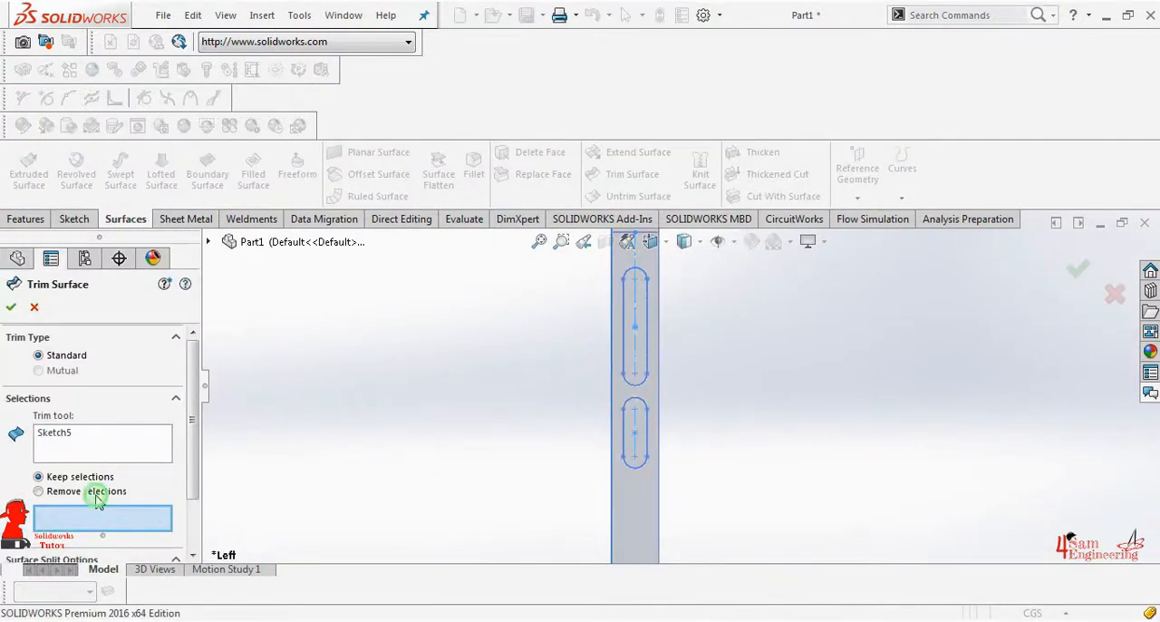
{"action": "left_click", "coordinate": [633, 353]}
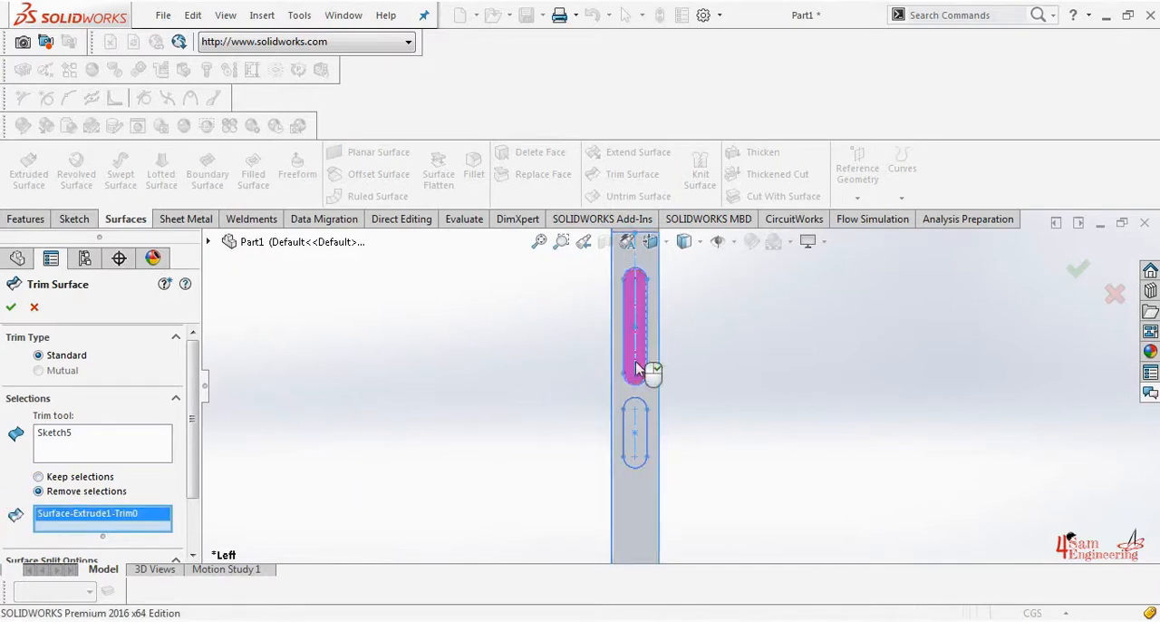
{"action": "left_click", "coordinate": [636, 440]}
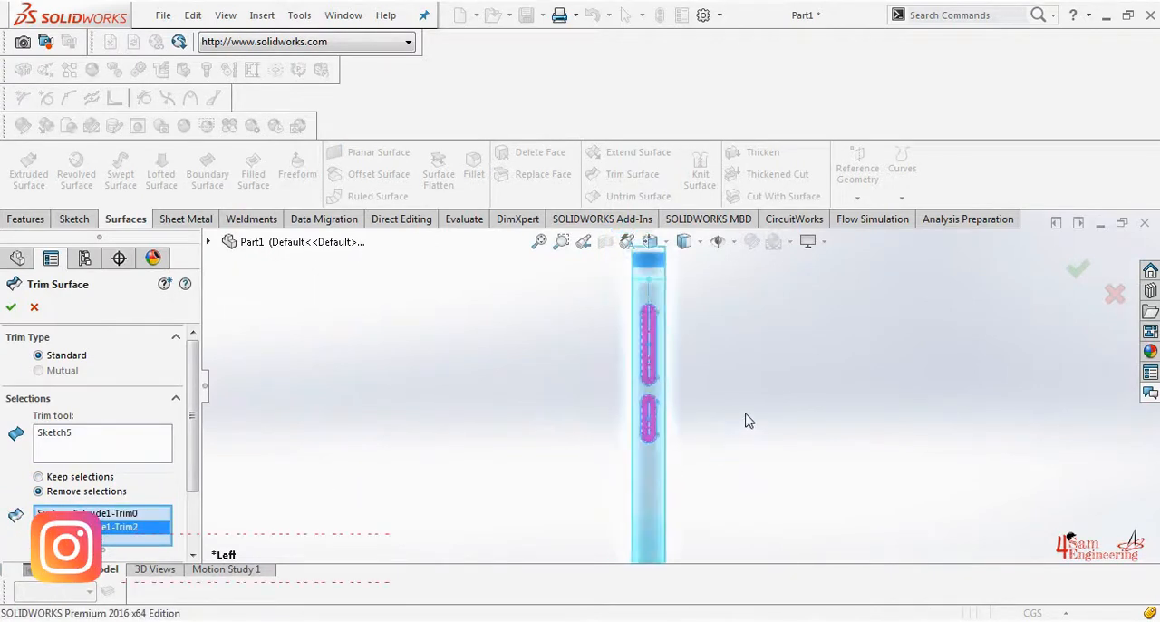
{"action": "middle_click_drag", "start_coordinate": [749, 421], "coordinate": [812, 444]}
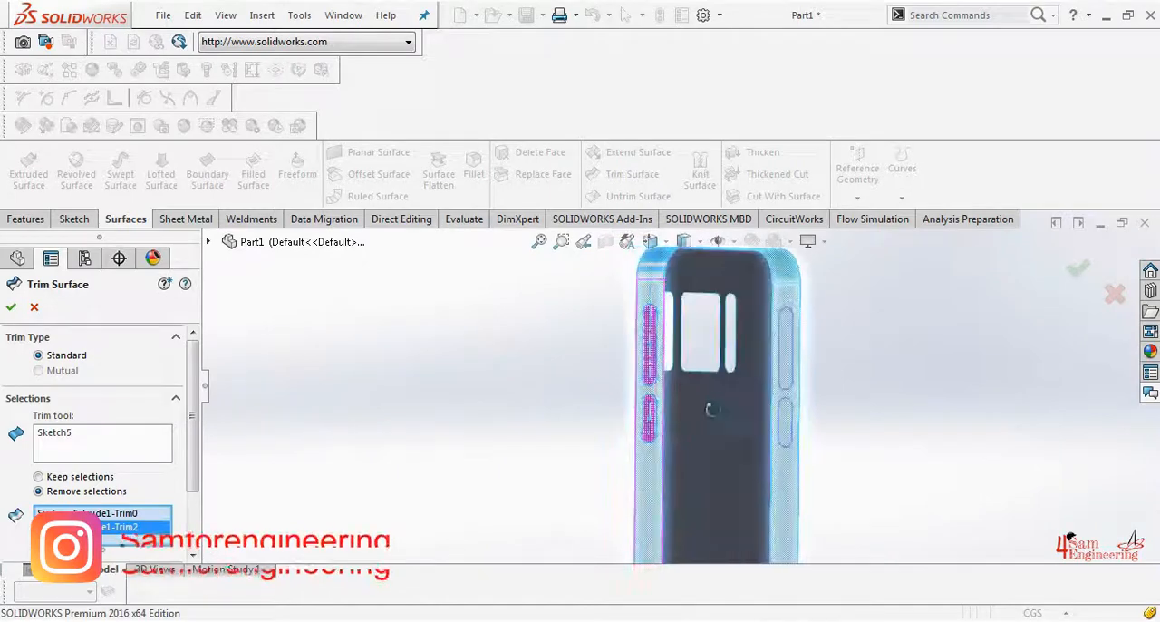
{"action": "left_click", "coordinate": [8, 307]}
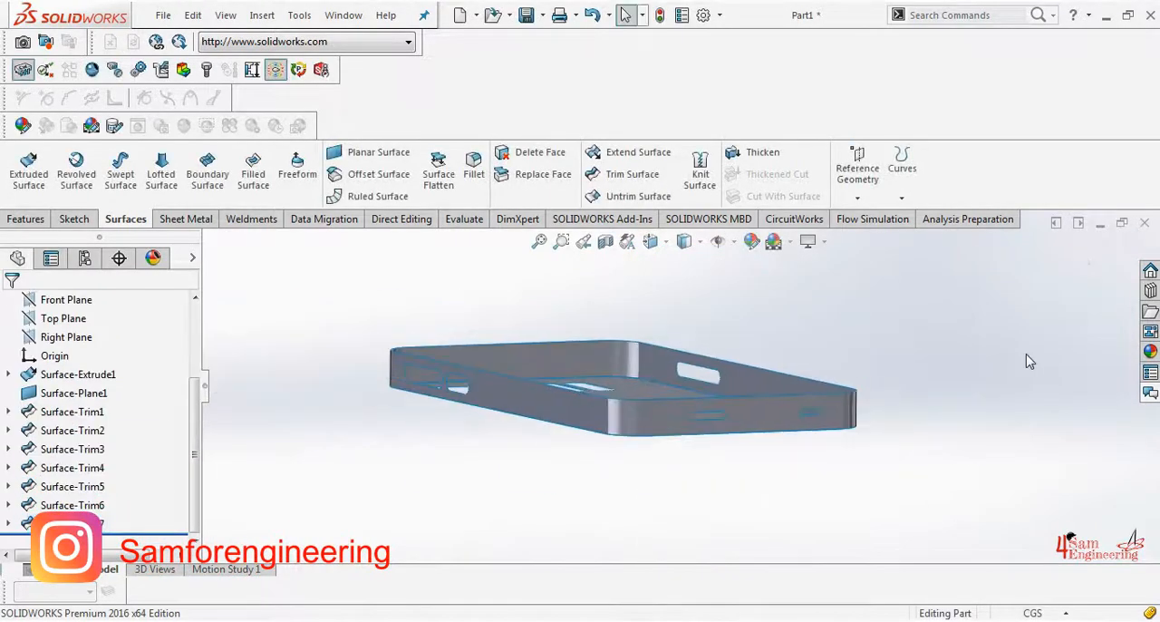
{"action": "middle_click_drag", "start_coordinate": [980, 359], "coordinate": [922, 431]}
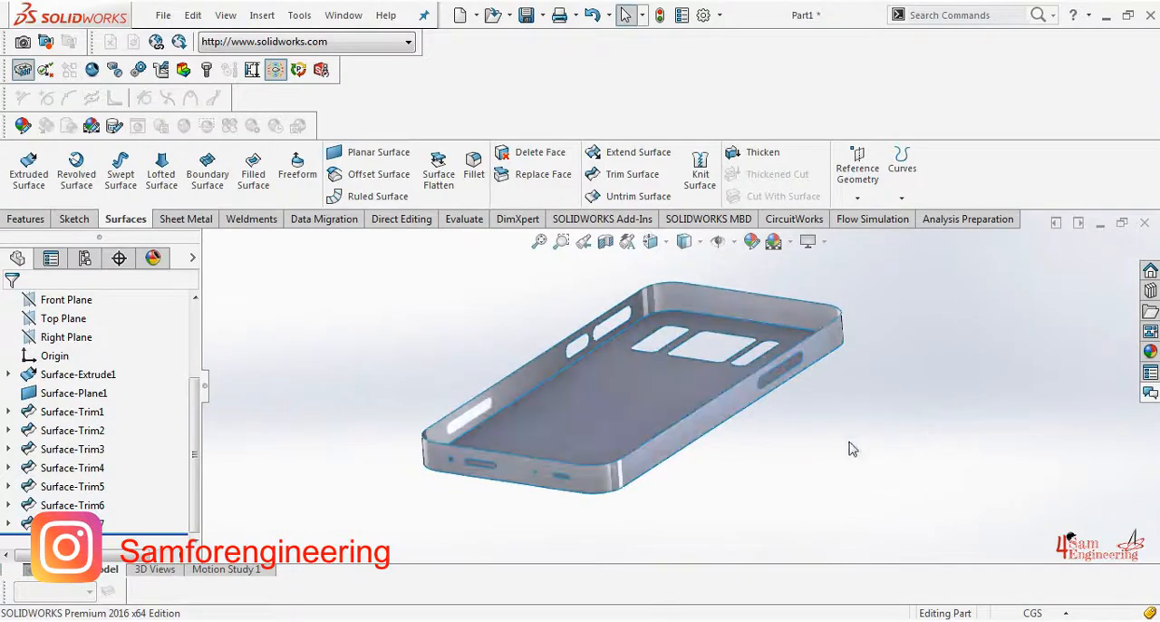